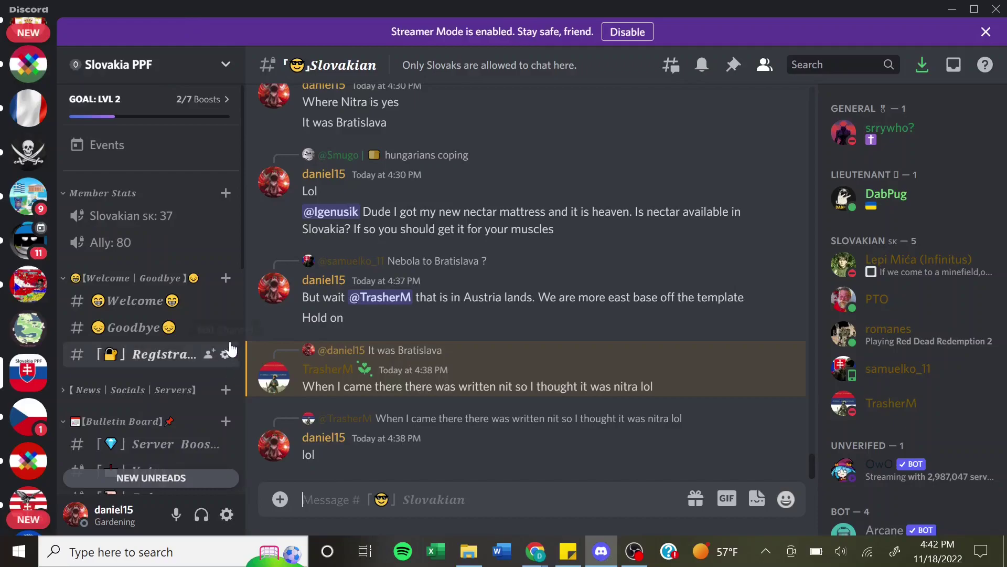
Scroll the Slovakia PPF channel list and expand the Art | Templates | Tutorials category.
left_click_drag(241, 247, 242, 298)
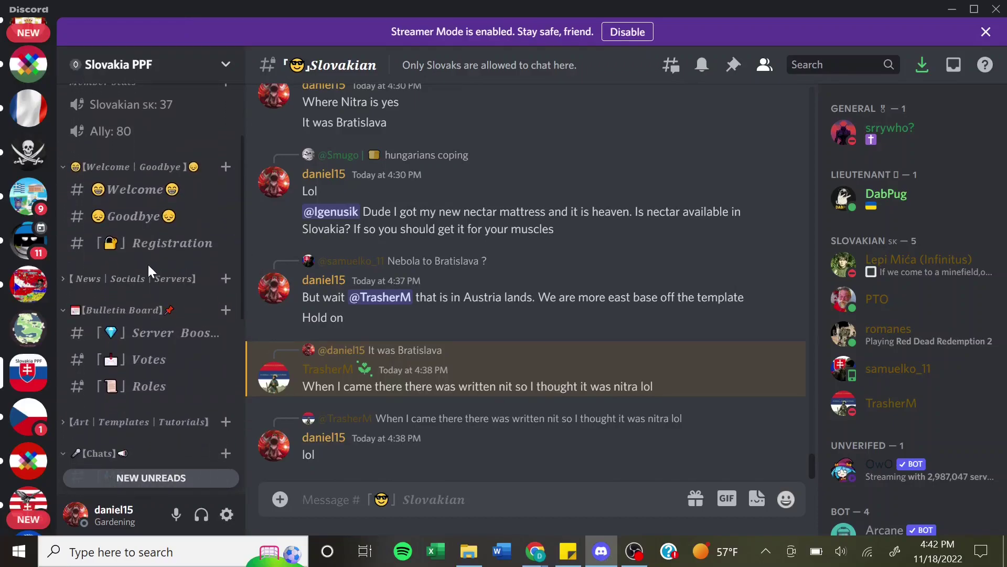
left_click(126, 425)
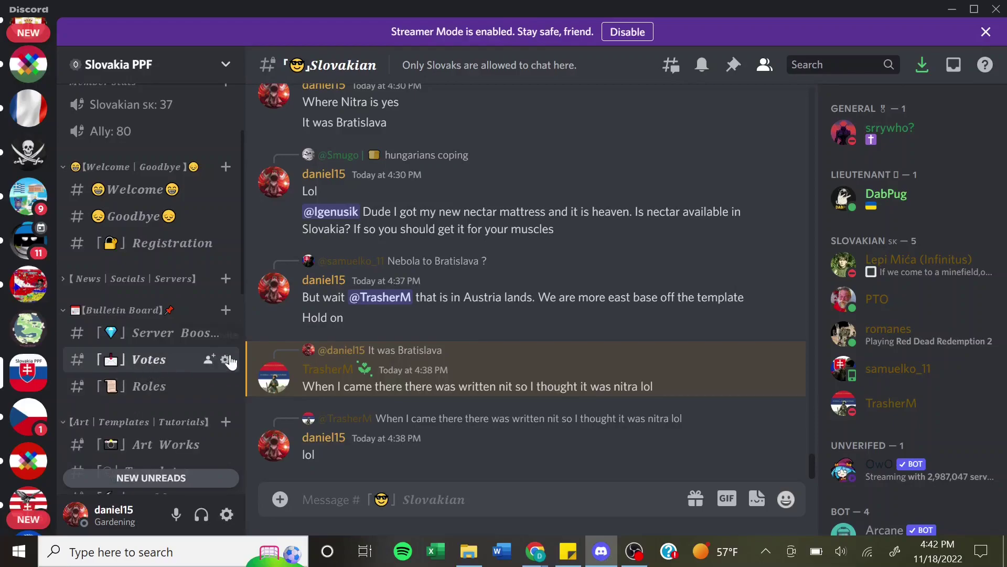
left_click_drag(242, 261, 240, 315)
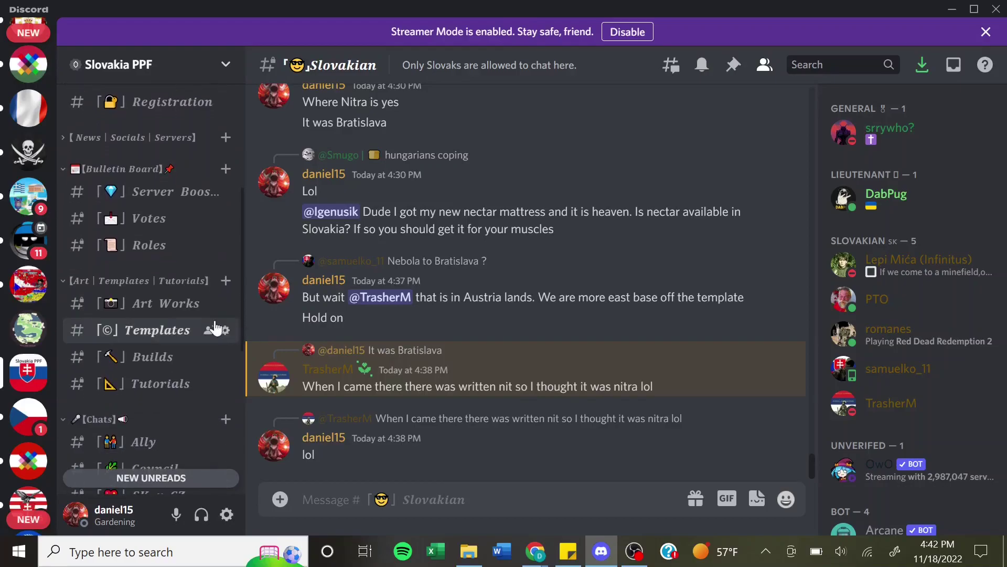
Open the Tutorials channel and follow its pixelplanet.fun-OverlayPicture GitHub link.
left_click(164, 386)
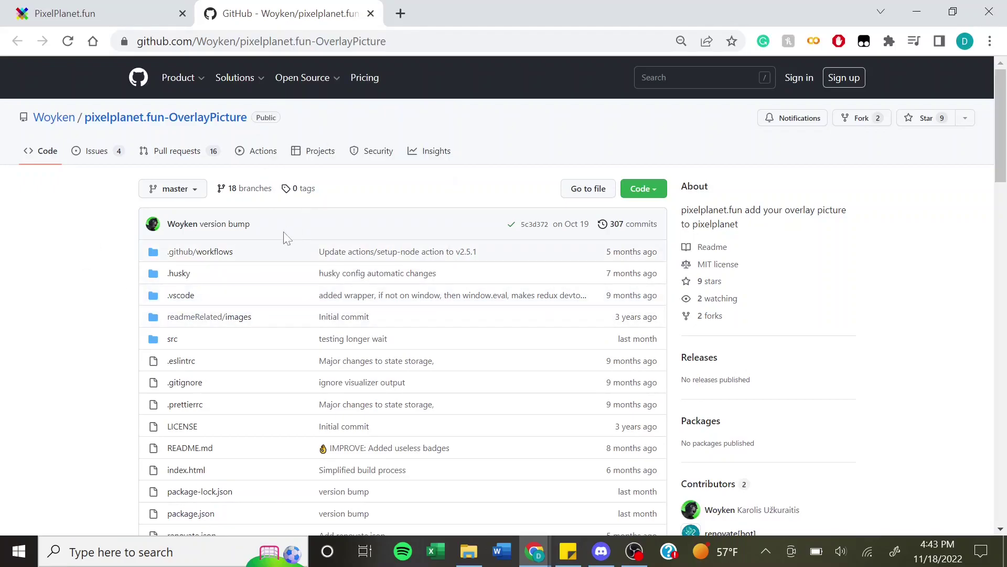
Open README.md and scroll down to its 'How to setup' section.
left_click(204, 449)
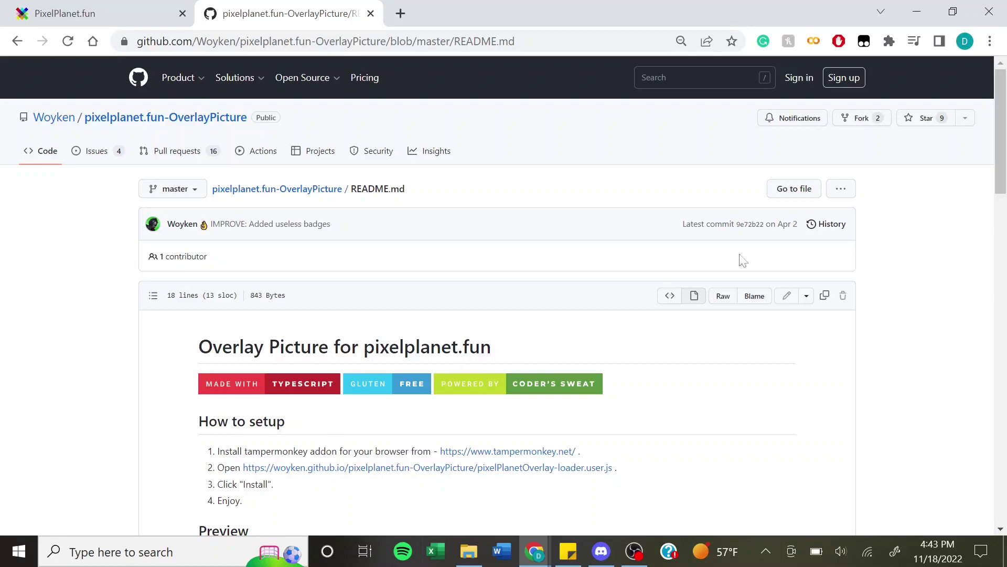
left_click_drag(1002, 158, 1002, 217)
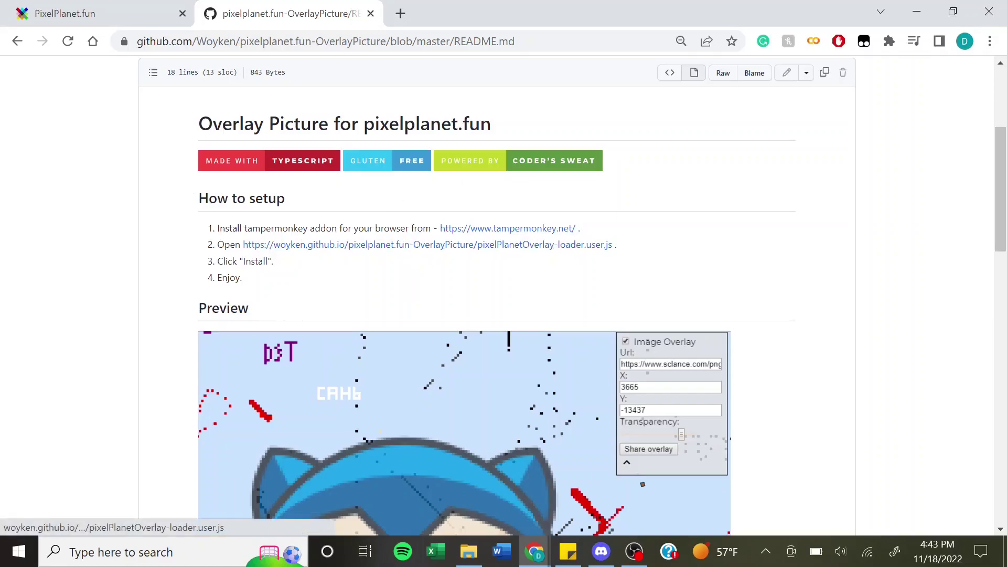
Follow the tampermonkey.net link from step 1 of the README.
left_click(485, 231)
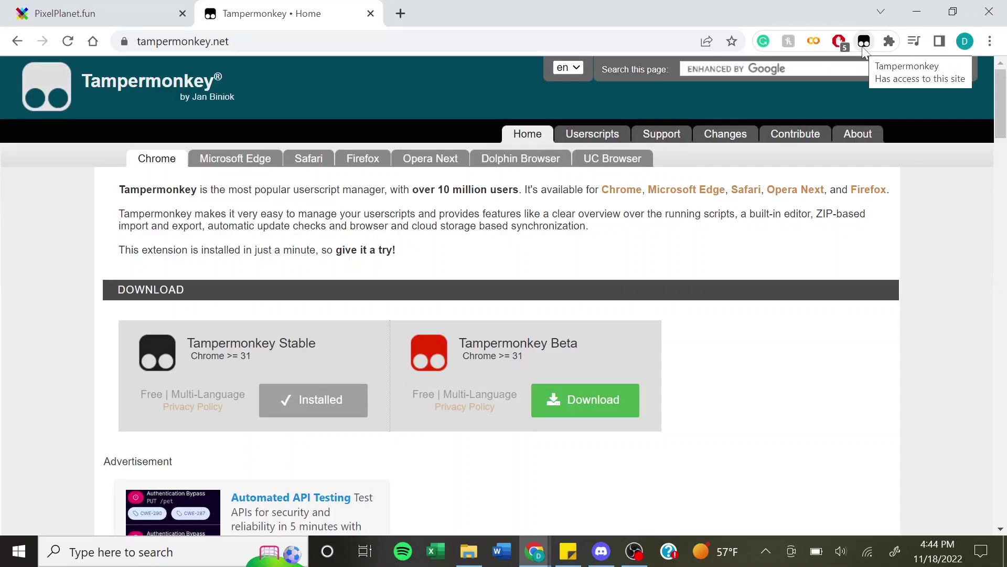
Go back to the README and open the pixelPlanetOverlay-loader.user.js install link.
left_click(17, 48)
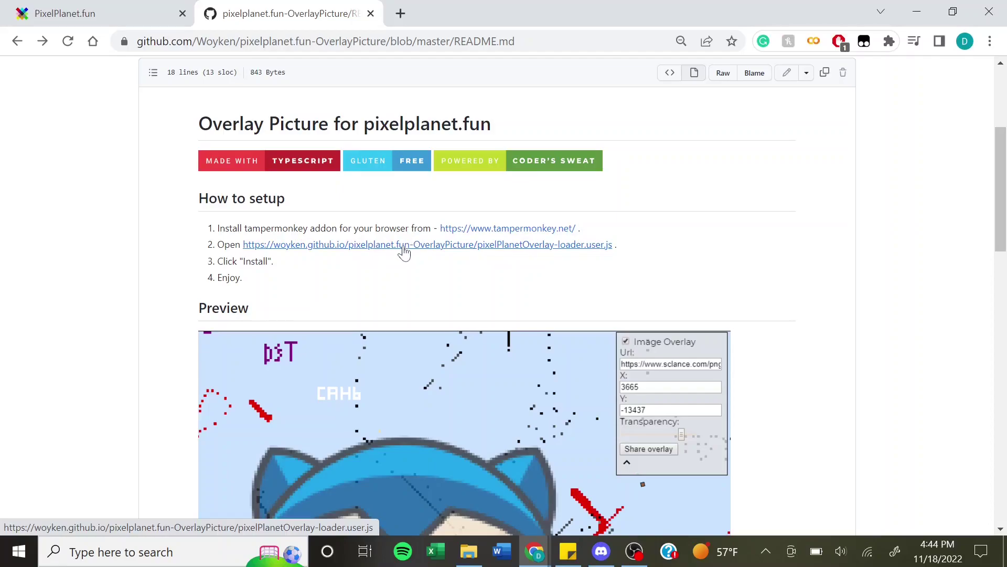
left_click(404, 245)
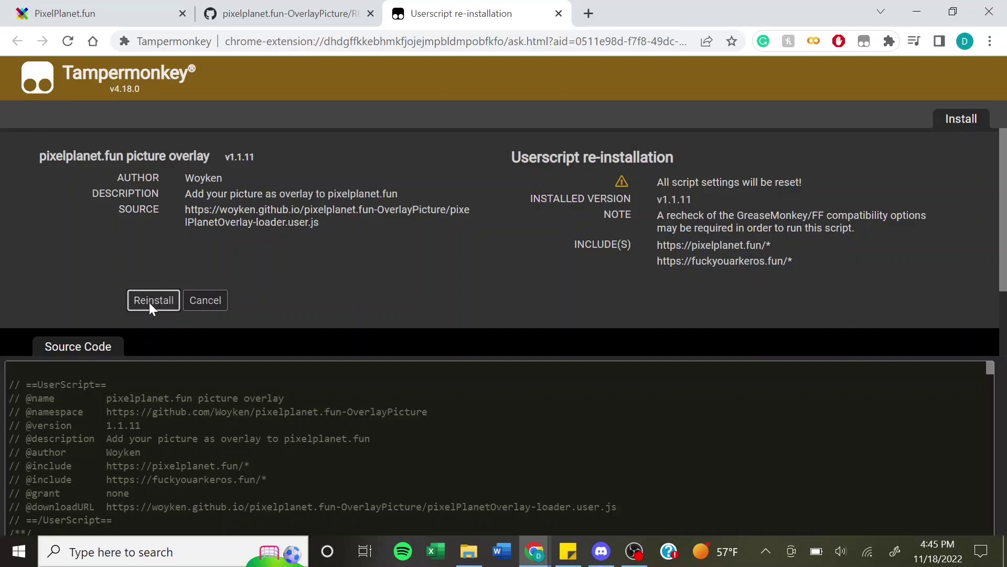
Return to the GitHub README and scroll through its overlay Preview images.
left_click(305, 17)
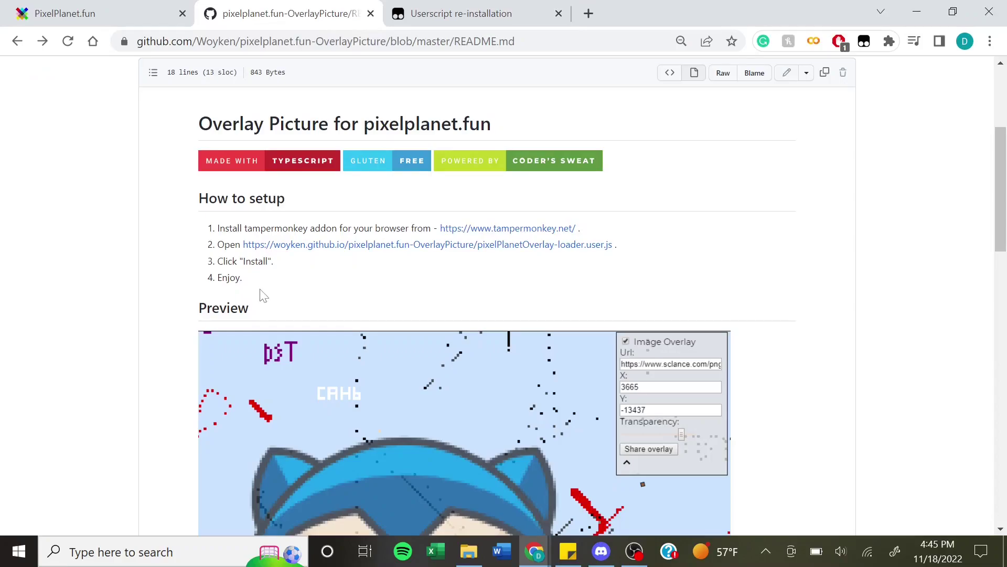
scroll(1002, 151, "down", 2)
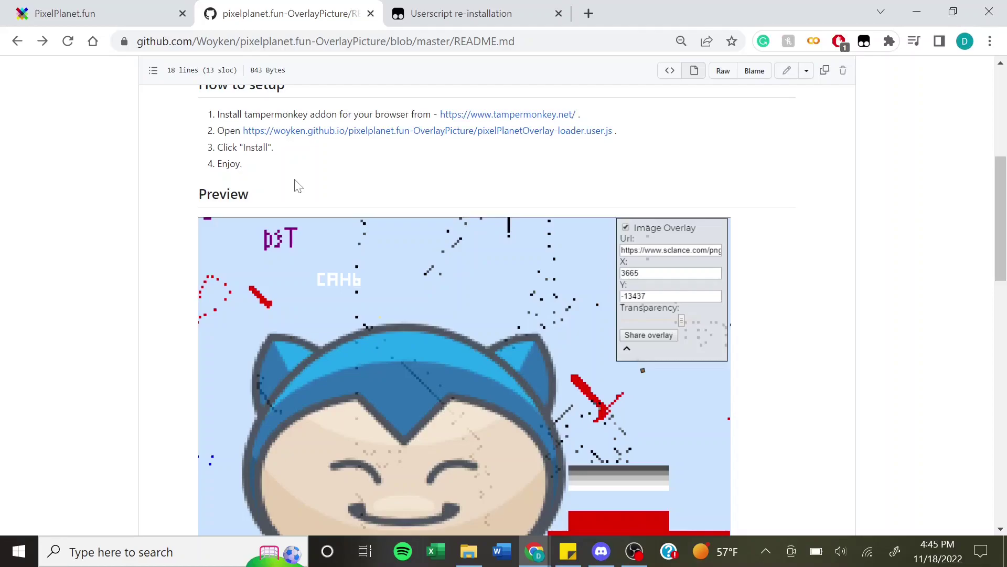
left_click_drag(1001, 183, 998, 213)
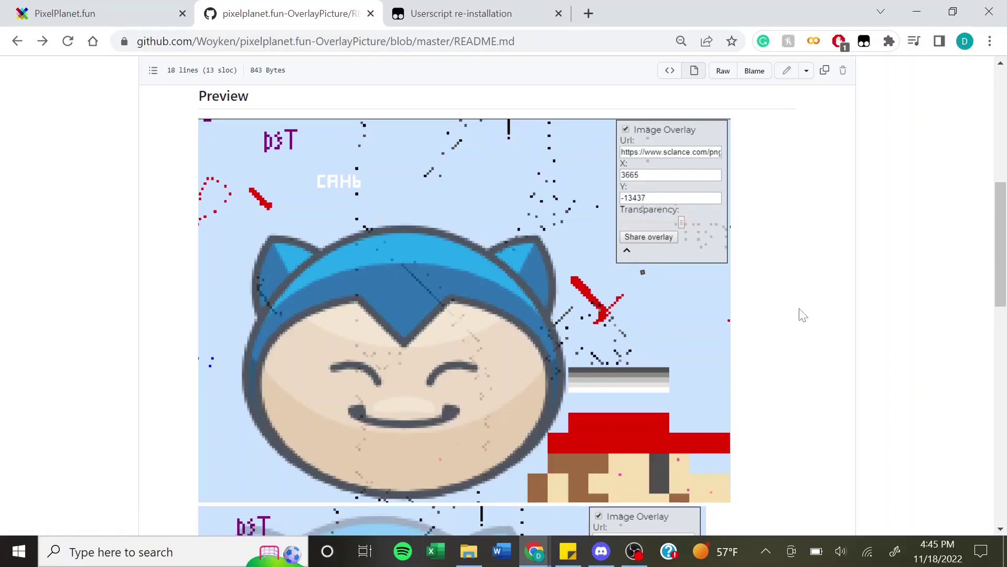
left_click_drag(1001, 217, 1001, 298)
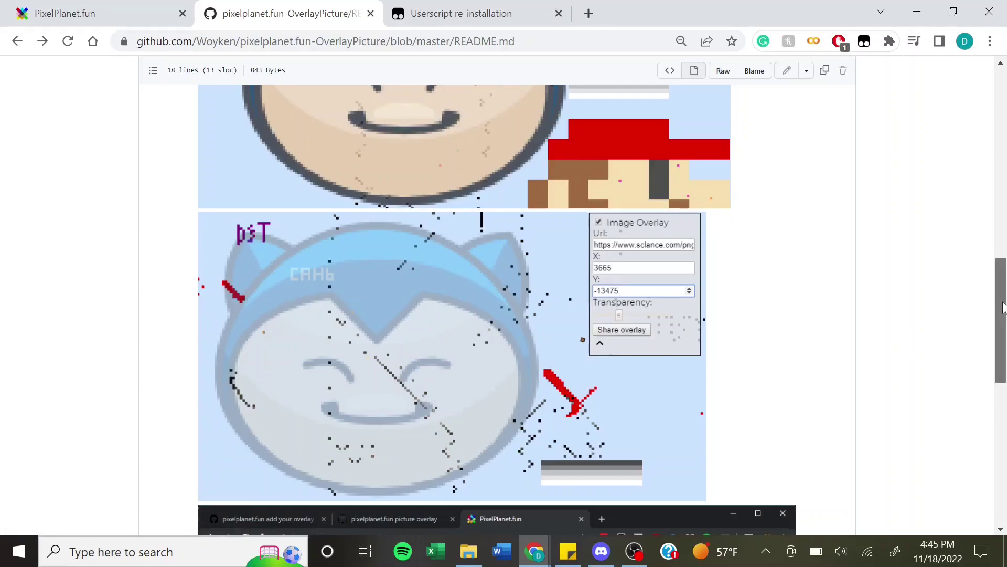
left_click_drag(1003, 308, 1003, 421)
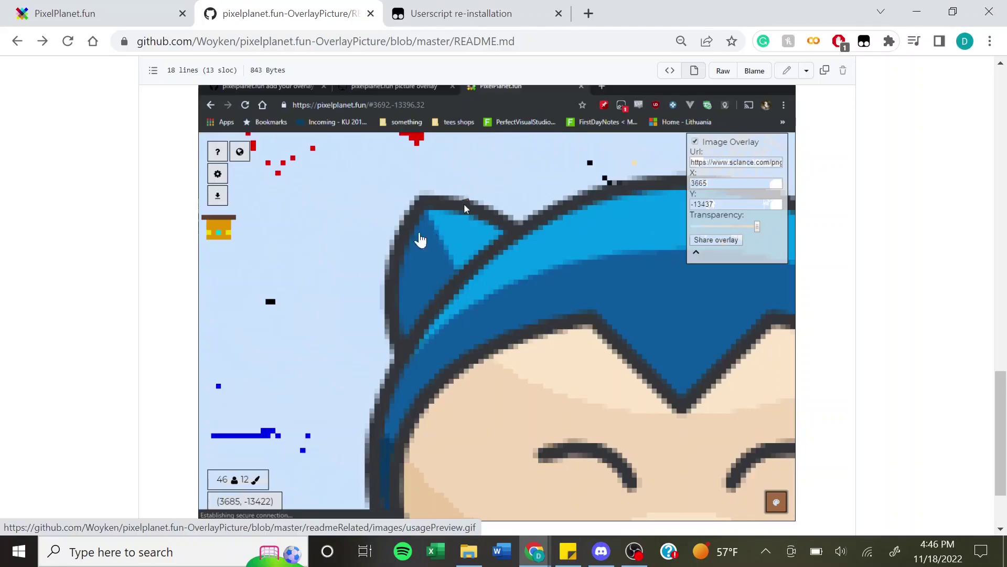
On the PixelPlanet.fun tab, turn Tampermonkey off and back on from its toolbar menu.
left_click(99, 13)
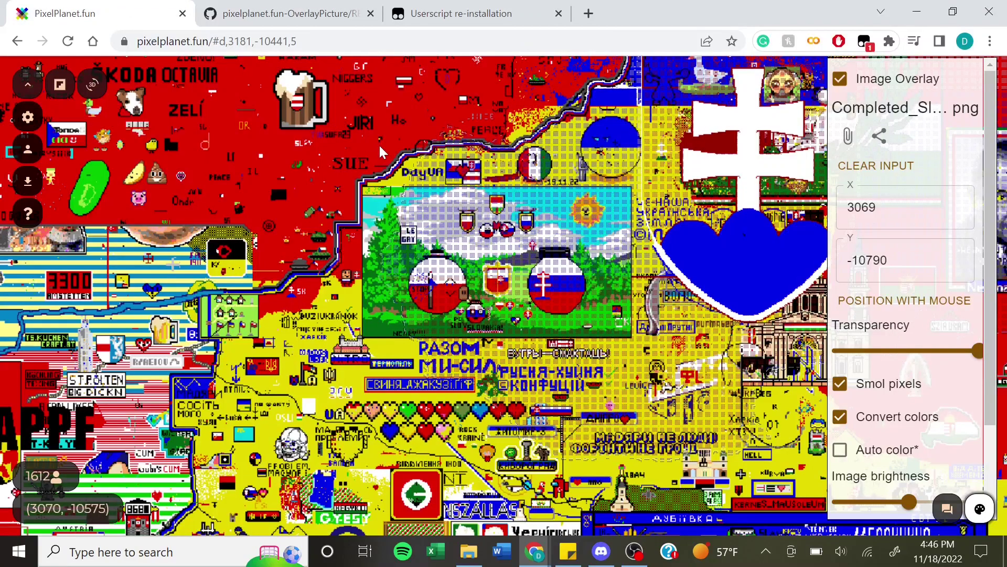
left_click(864, 45)
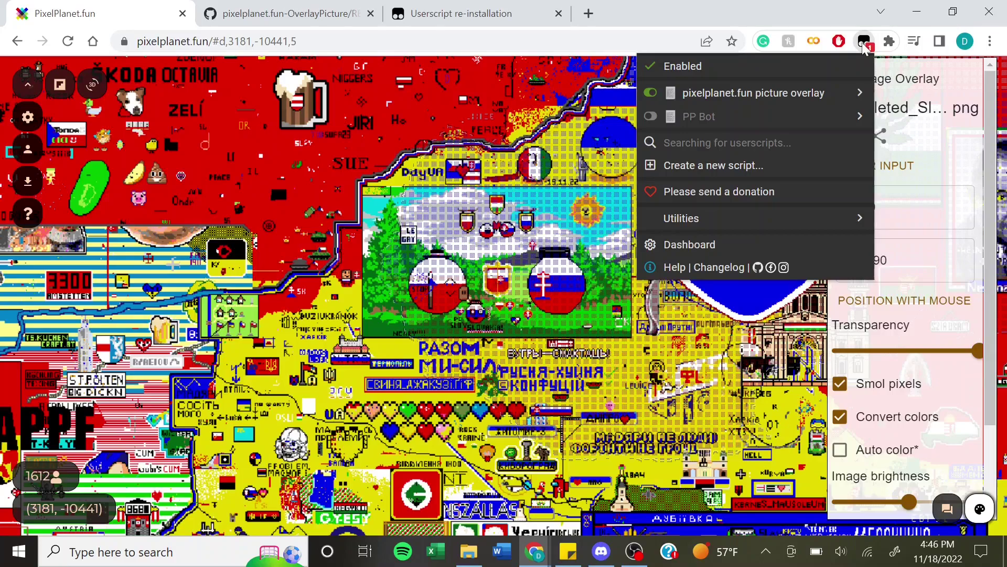
left_click(792, 68)
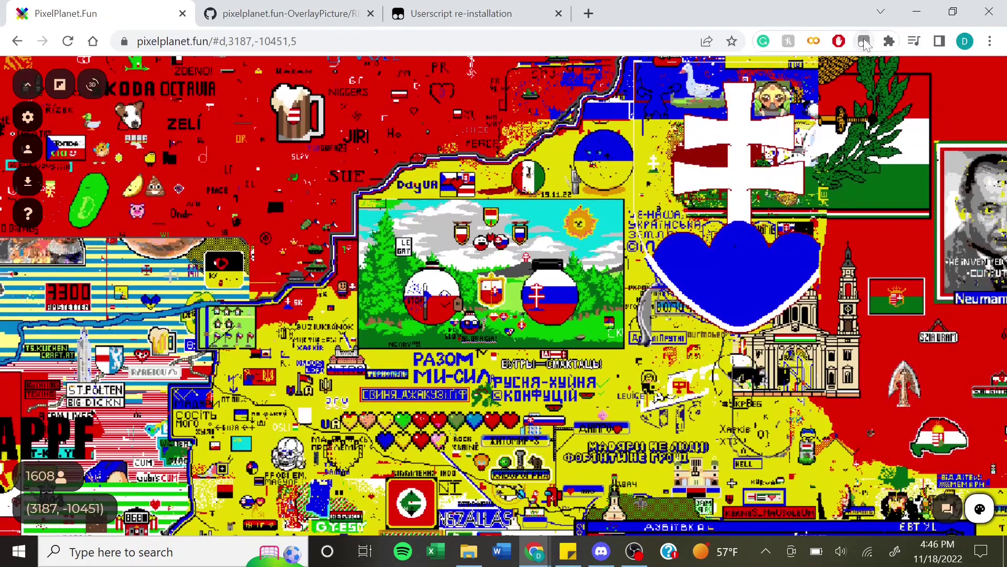
left_click(864, 41)
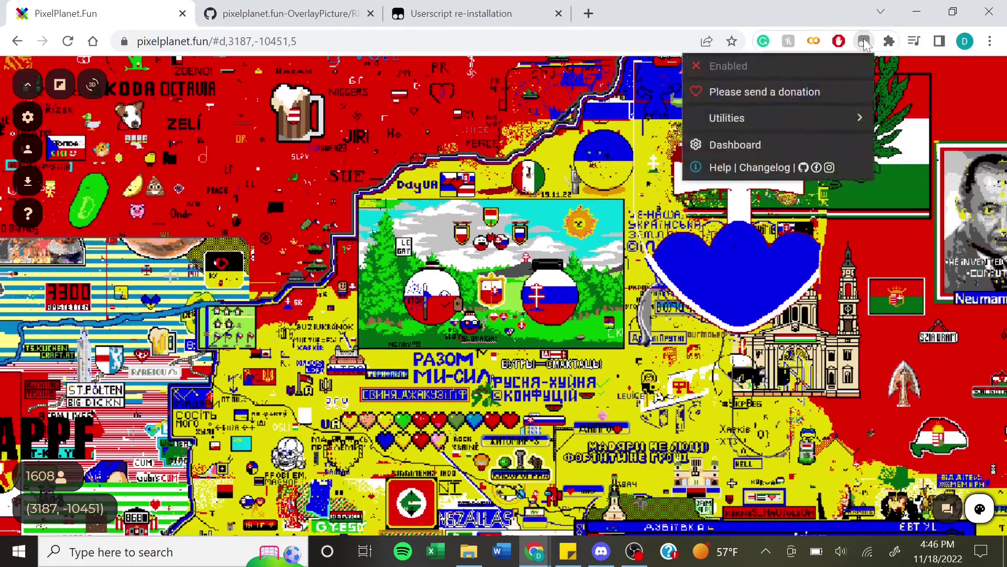
left_click(801, 76)
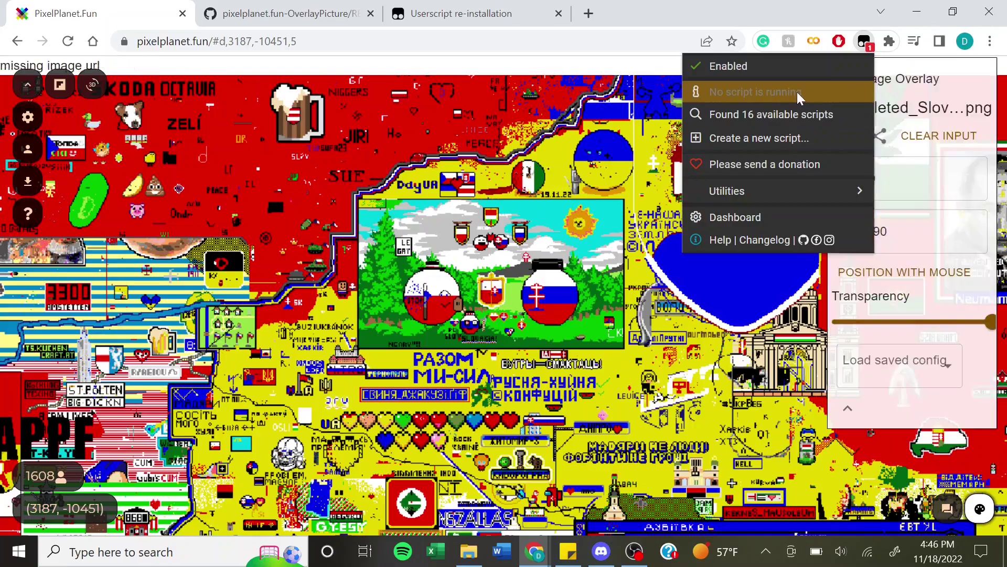
left_click(843, 62)
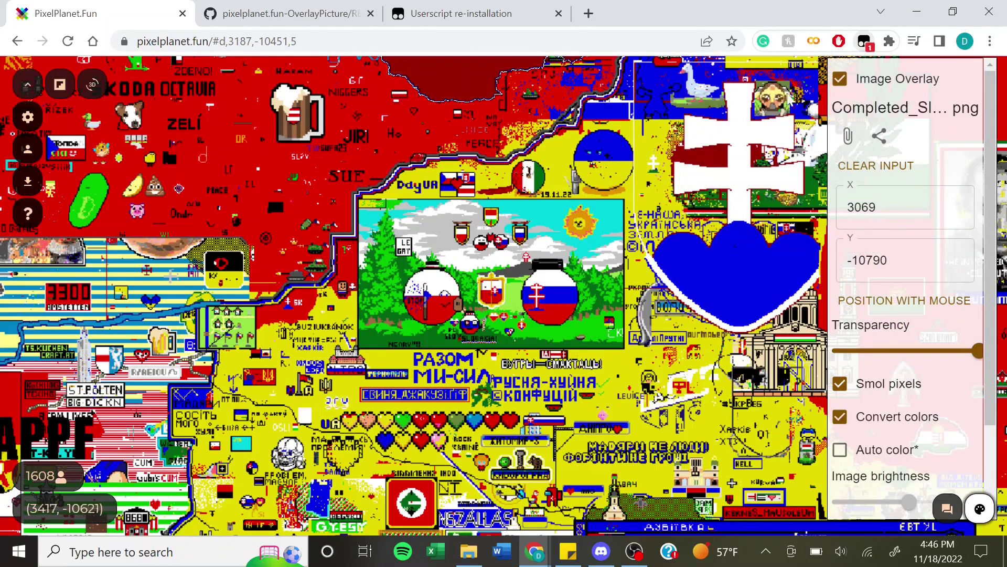
left_click(864, 42)
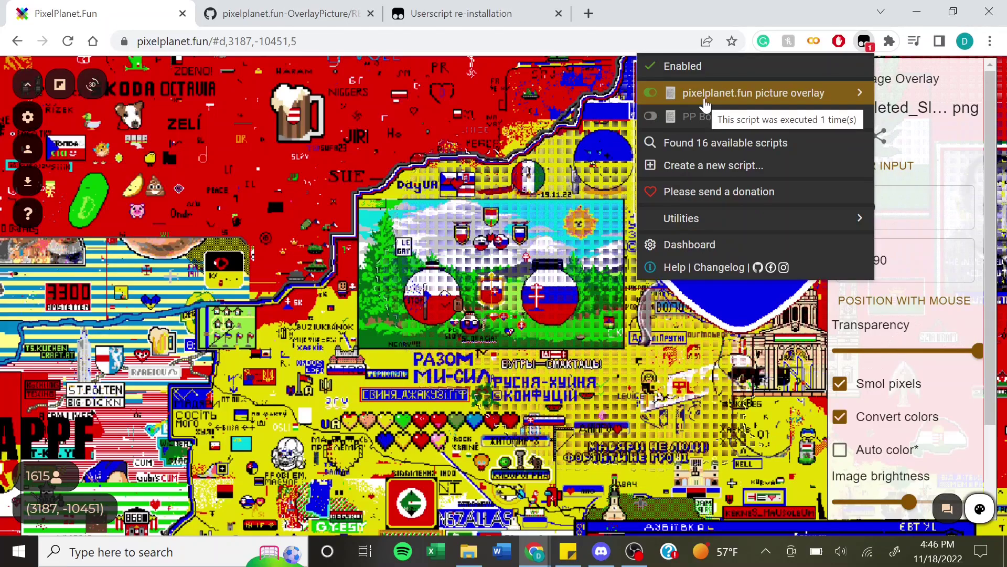
Disable and then re-enable the 'pixelplanet.fun picture overlay' script to refresh the overlay.
left_click(683, 100)
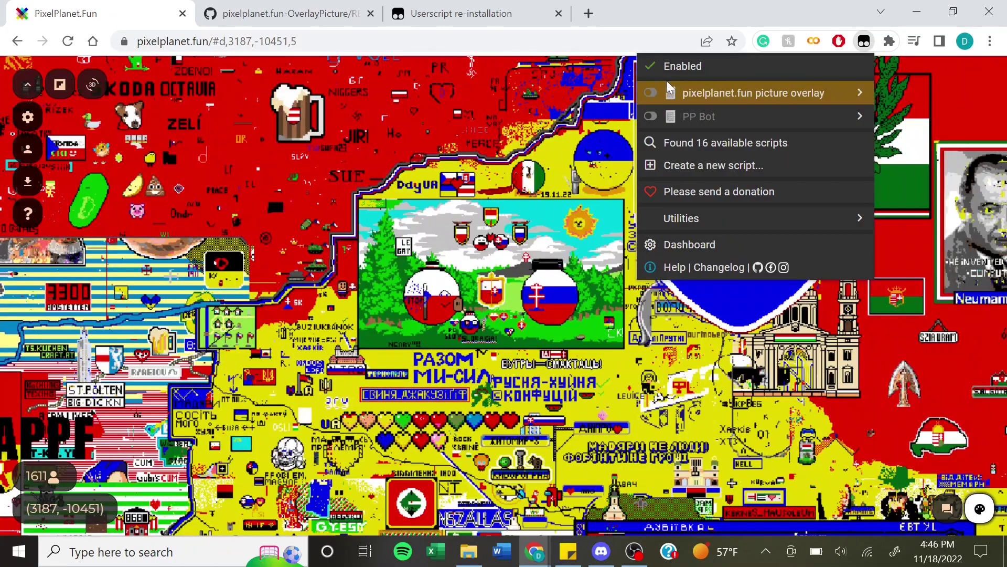
left_click(578, 183)
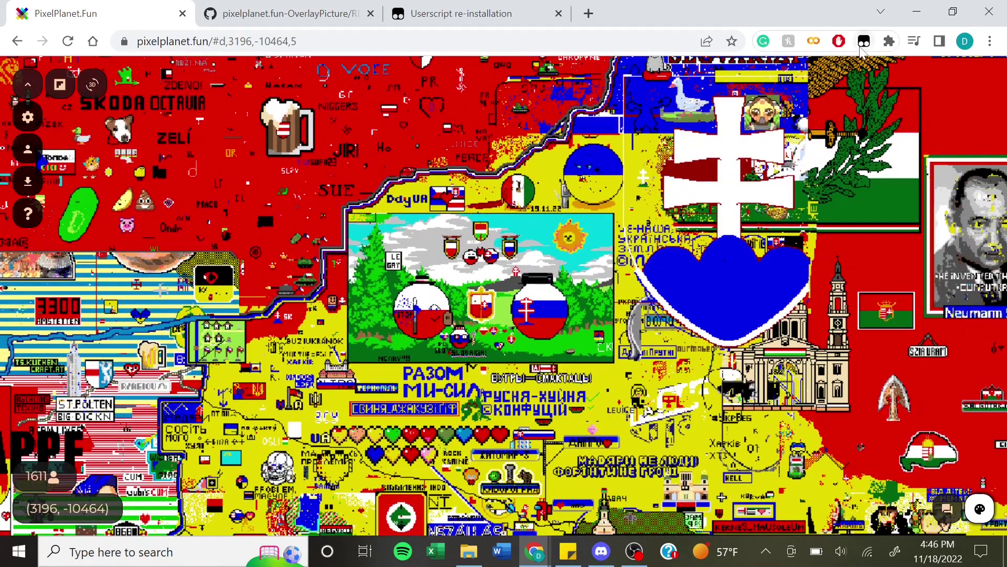
left_click(864, 41)
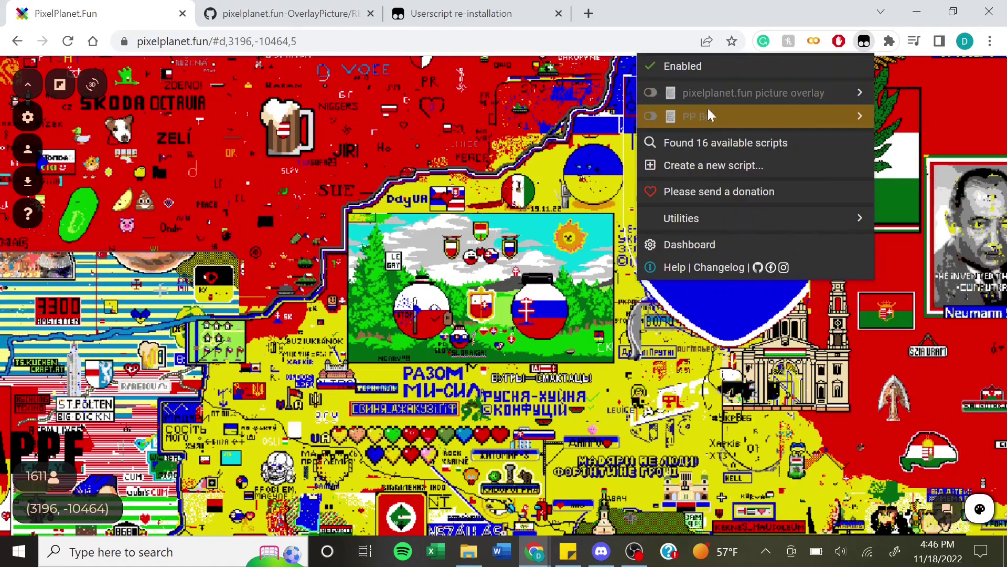
left_click(651, 95)
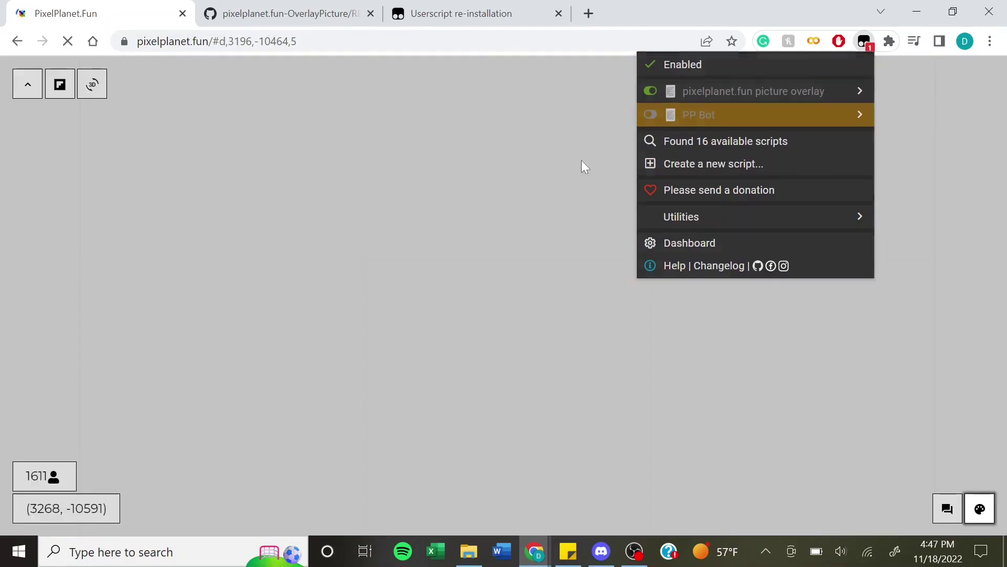
left_click(582, 160)
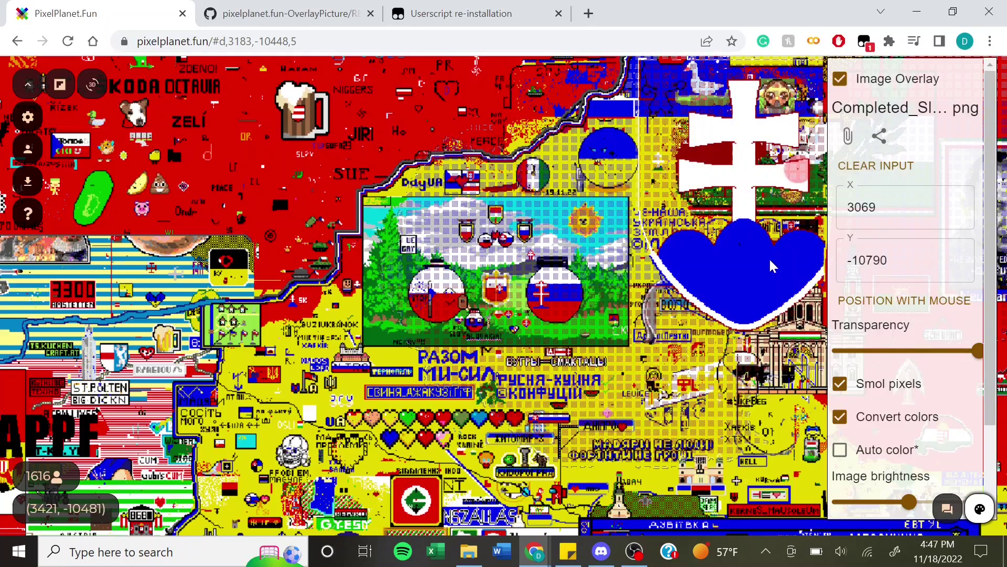
Pan the canvas slightly downward, then switch over to Discord.
left_click_drag(763, 246, 760, 265)
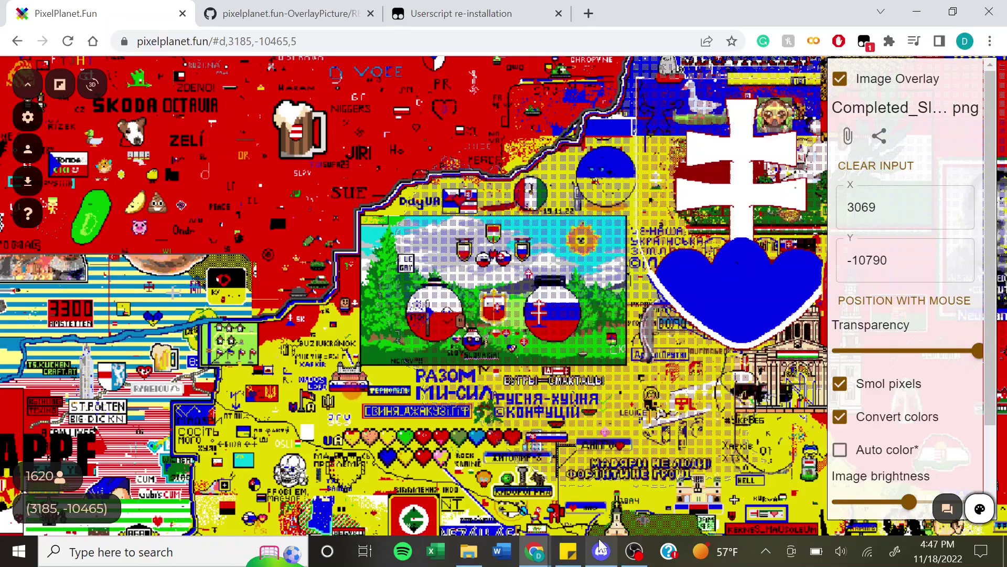
left_click_drag(638, 385, 635, 405)
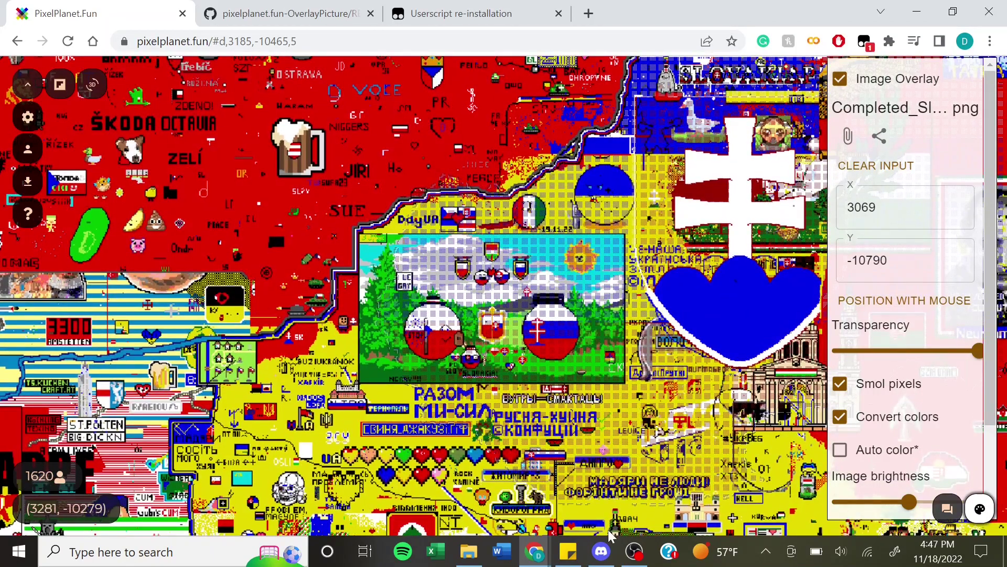
left_click(604, 553)
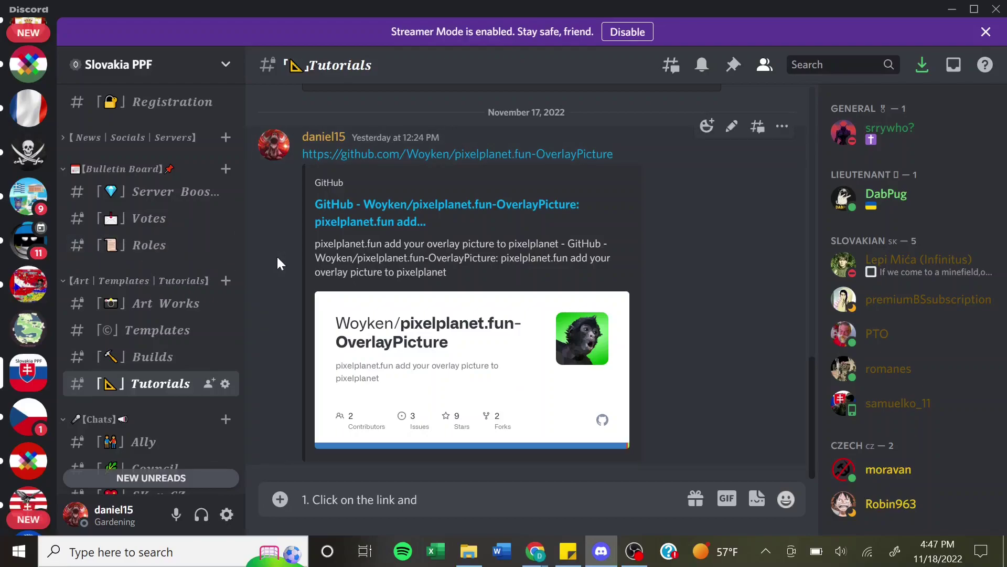
In #Templates, send Phi's /diff command with template name Slovakia.
scroll(241, 262, "down", 2)
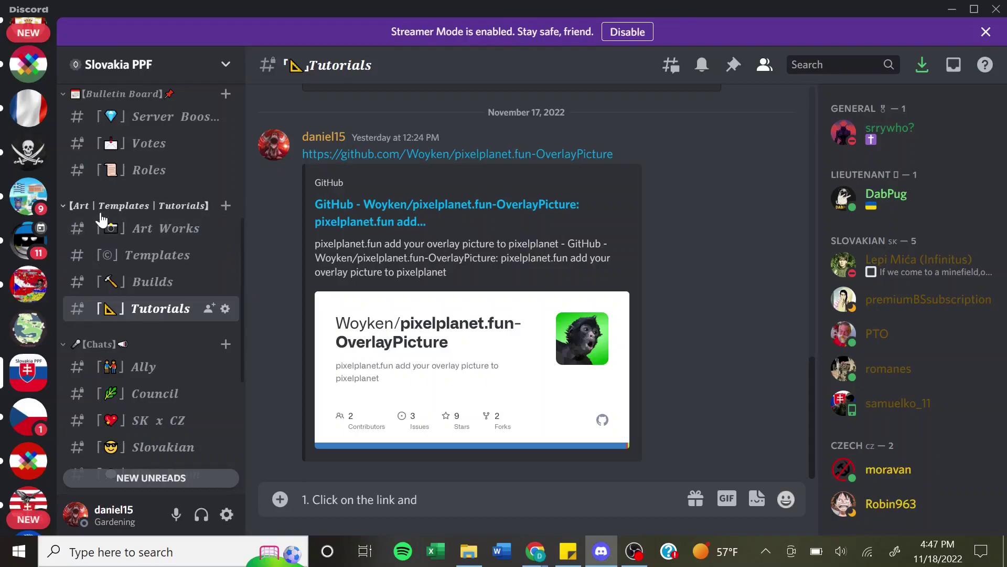
left_click(151, 266)
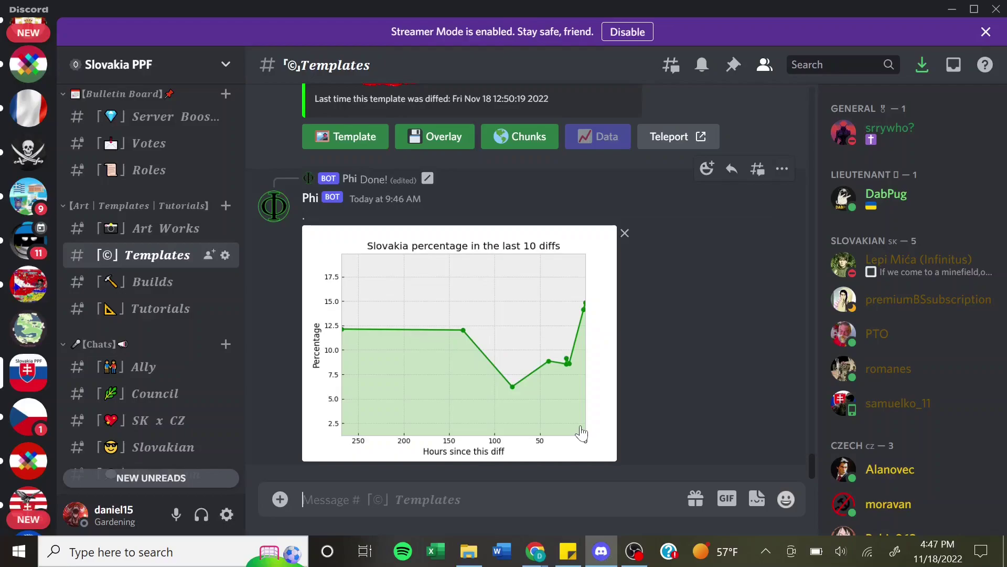
type("/")
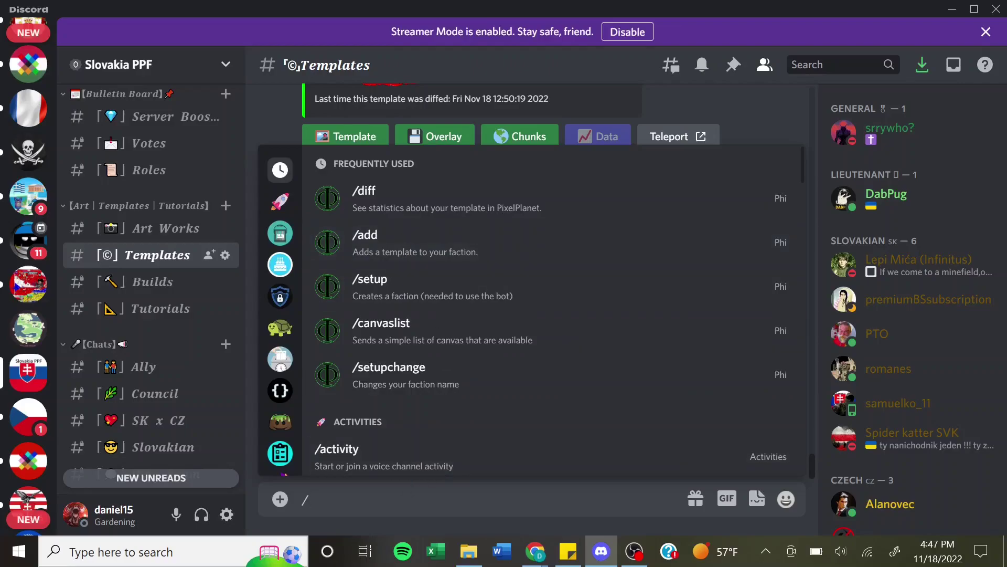
type("dif")
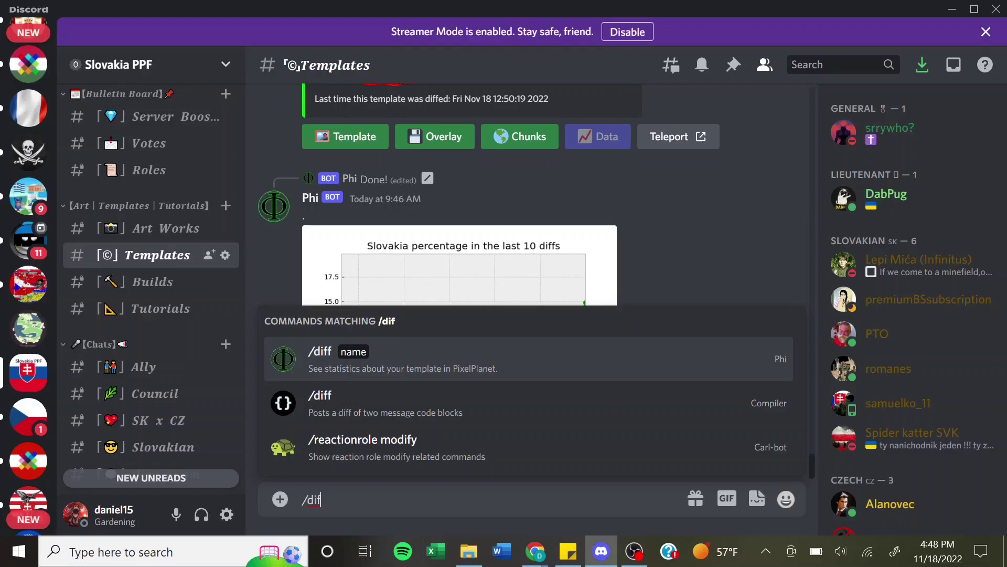
type("f")
key("Down")
key("Up")
key("Tab")
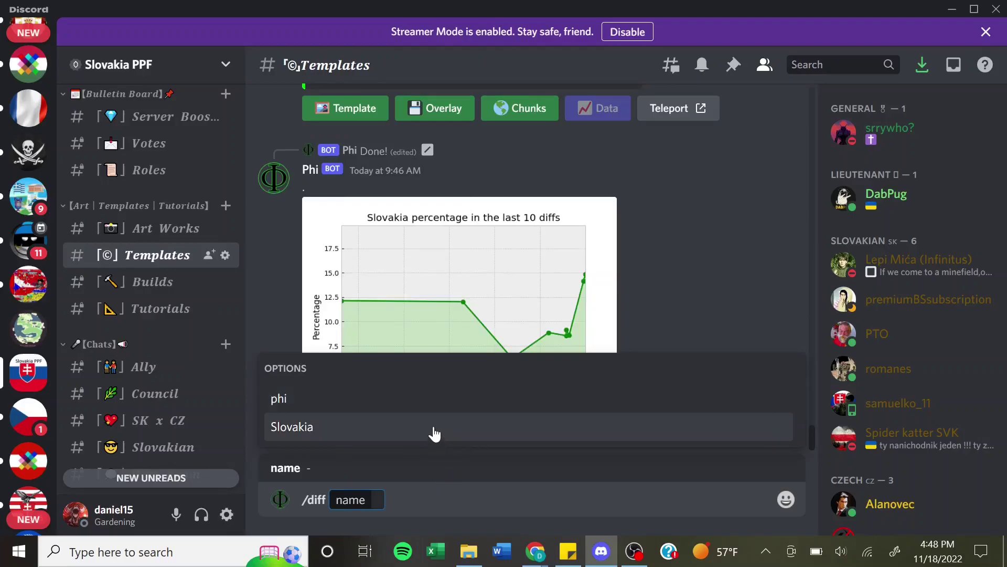
left_click(435, 433)
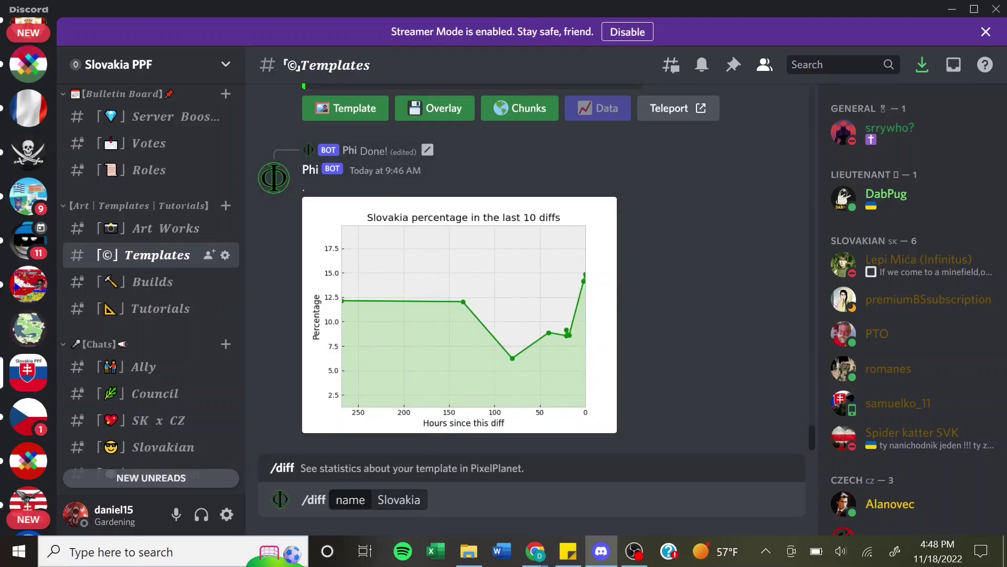
key("Return")
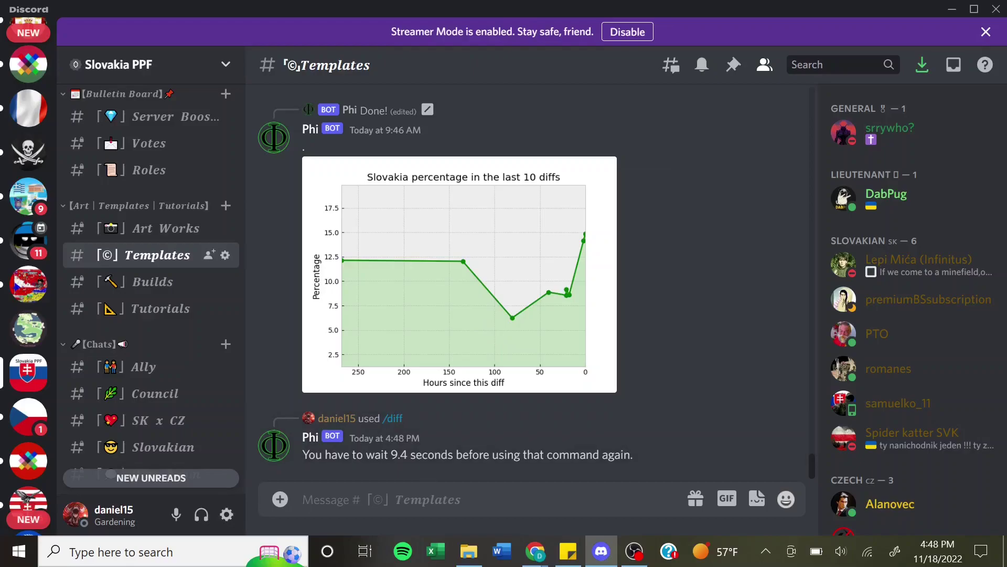
Resend /diff Slovakia after the cooldown and view the enlarged progress map.
type("/di")
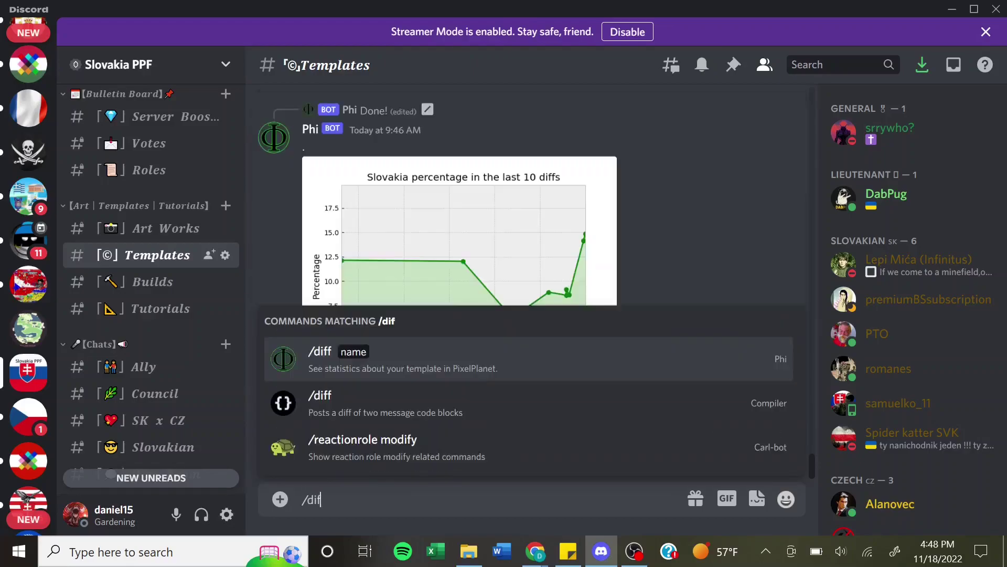
type("f")
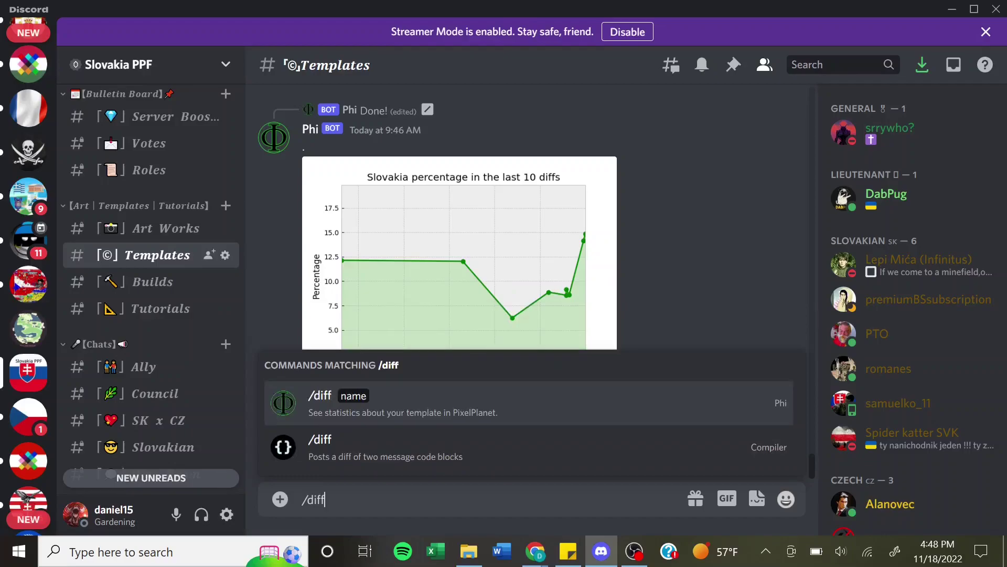
left_click(478, 411)
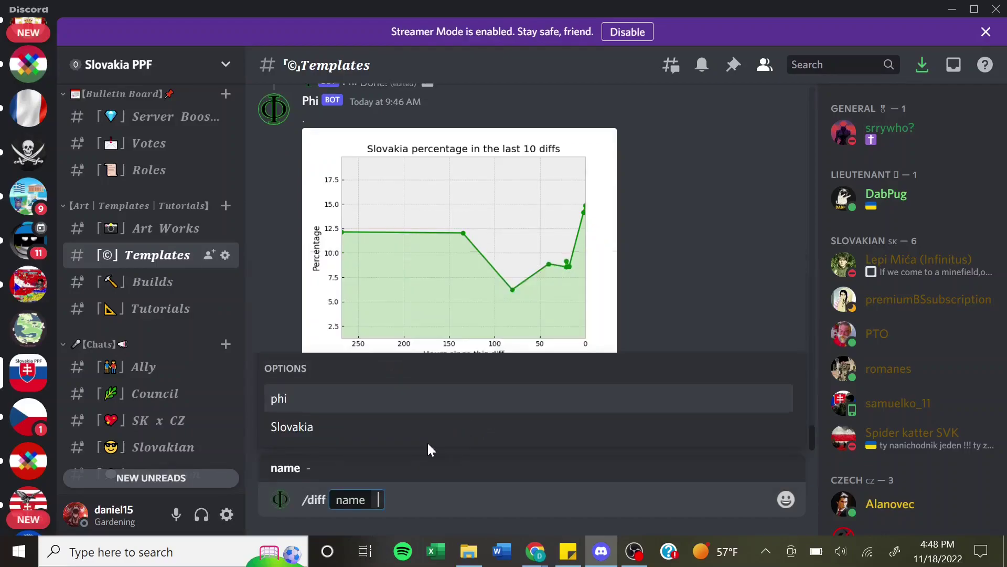
left_click(353, 434)
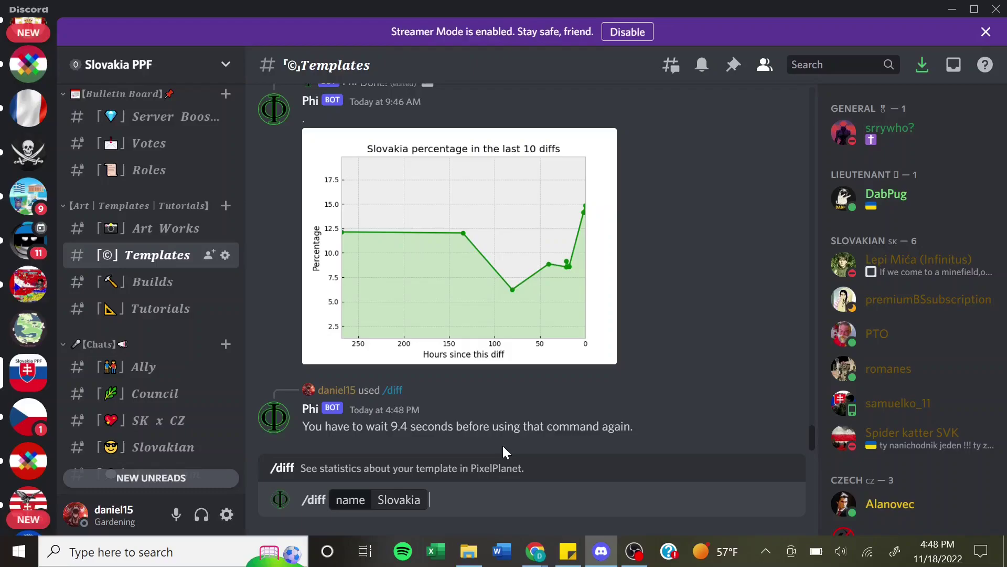
key("Return")
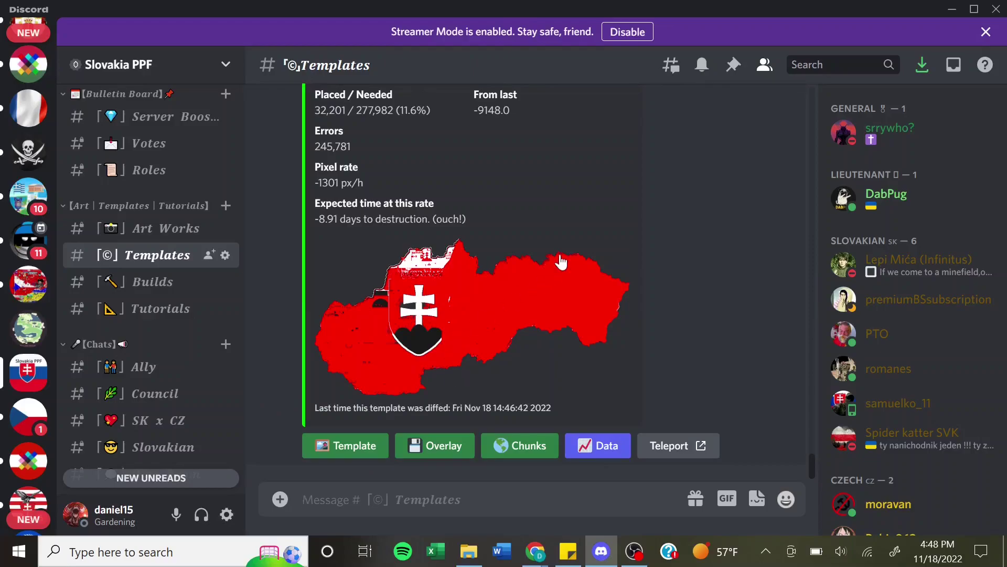
left_click(579, 242)
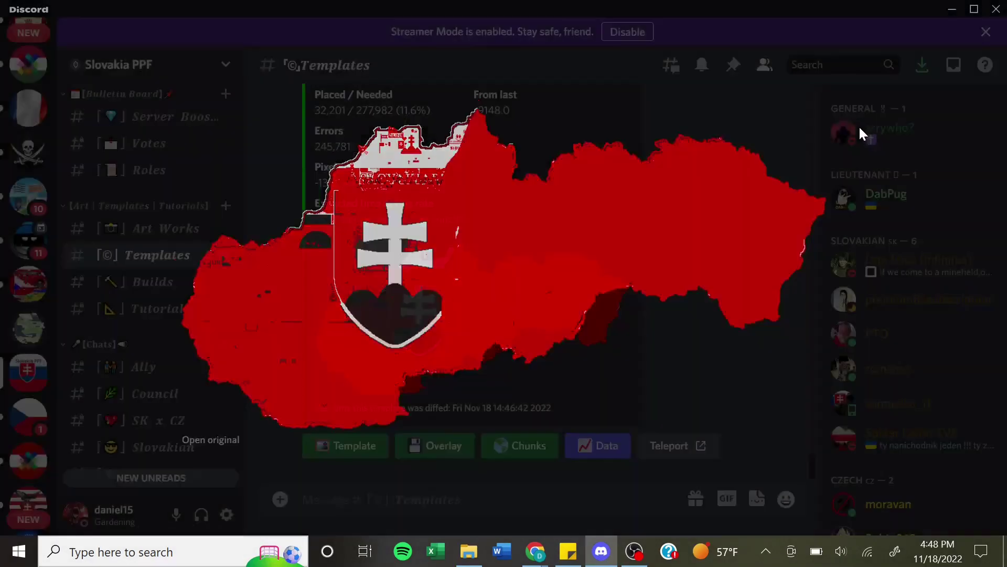
left_click(858, 125)
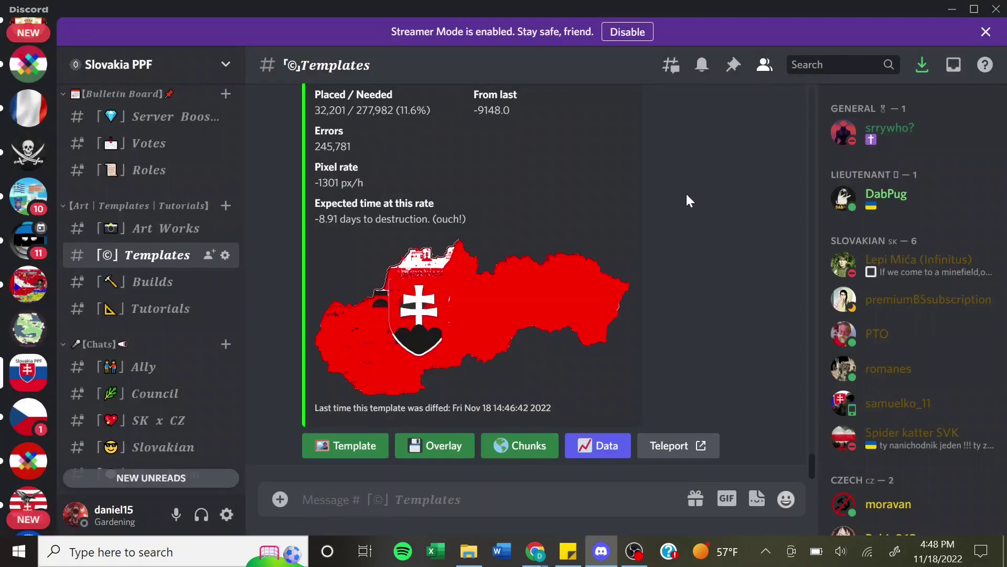
mouse_move(811, 459)
left_mouse_down()
mouse_move(811, 445)
mouse_move(812, 464)
left_mouse_up()
Request the Slovakia template (X 3069, Y -10790) and enlarge its flag image.
left_click(360, 445)
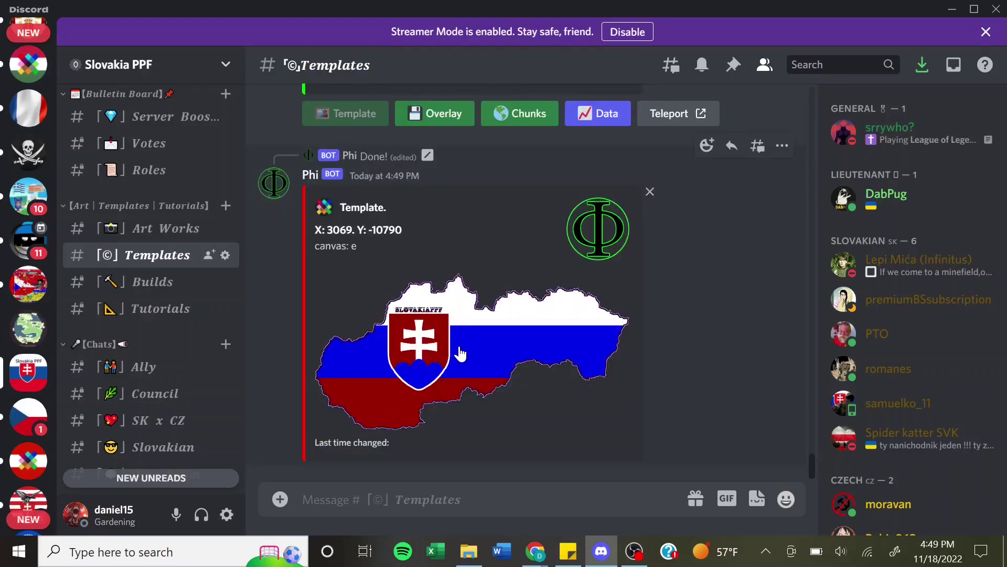
left_click(459, 351)
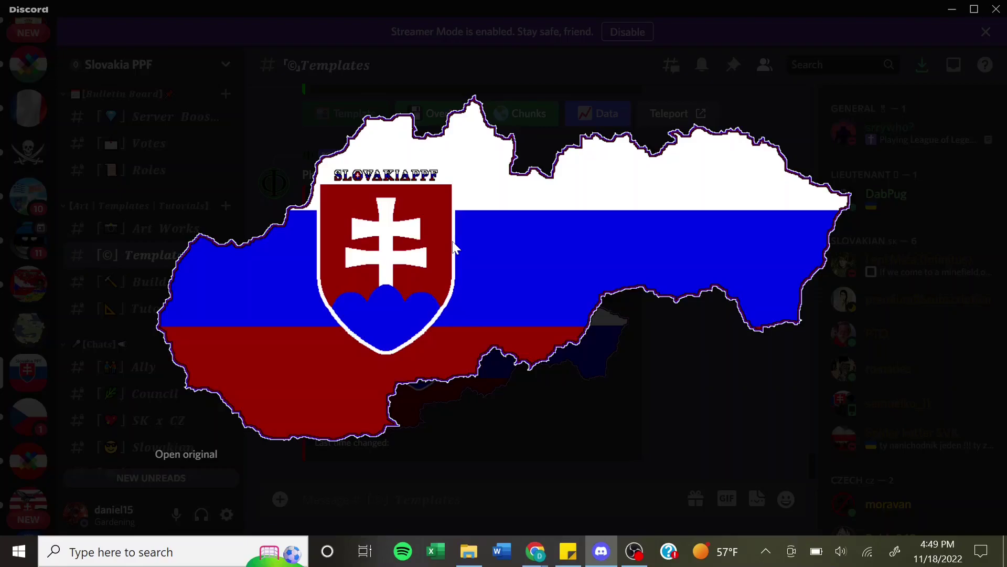
right_click(385, 233)
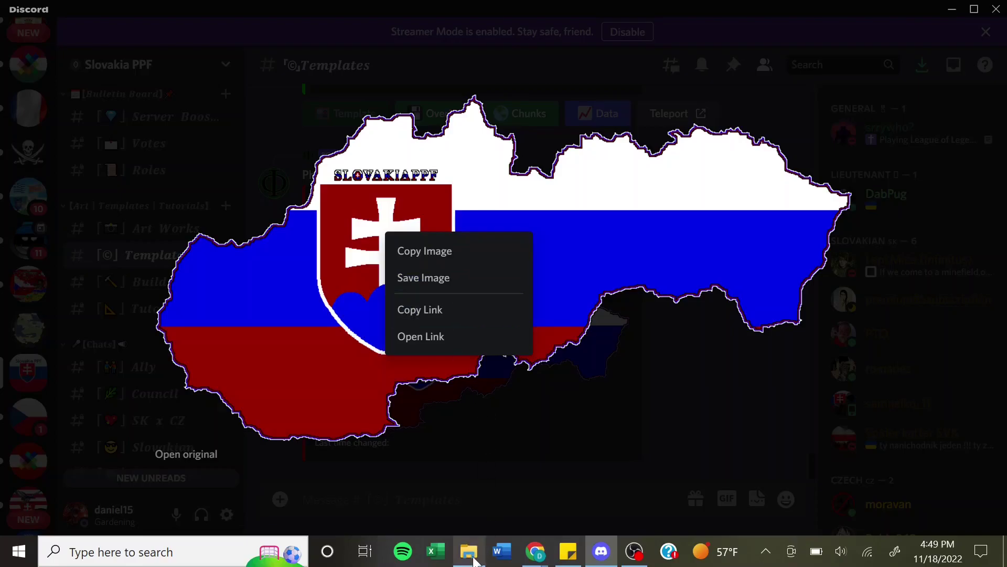
Check the Desktop folder in a file browser, then minimize it and dismiss the image menu.
left_click(472, 559)
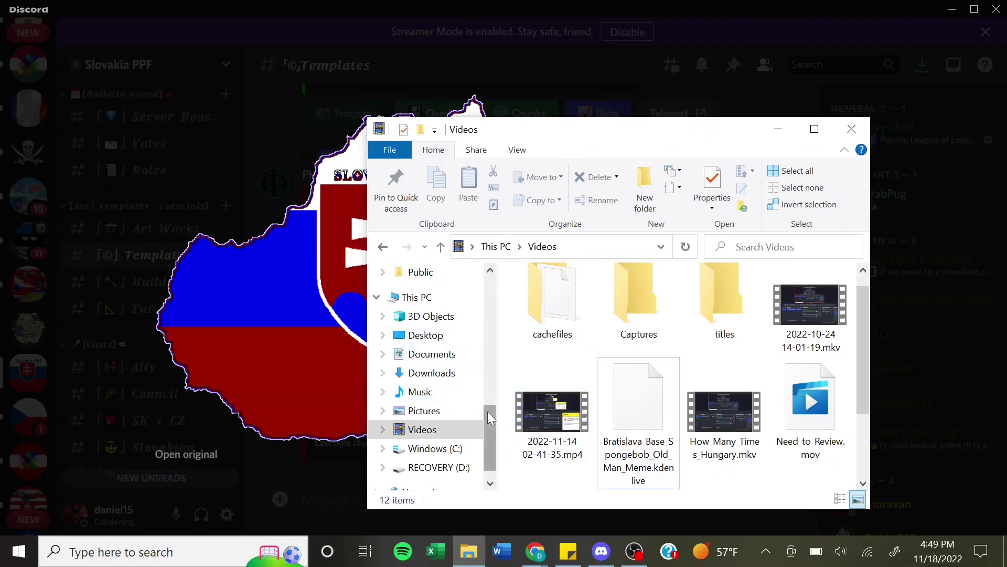
left_click_drag(488, 415, 496, 355)
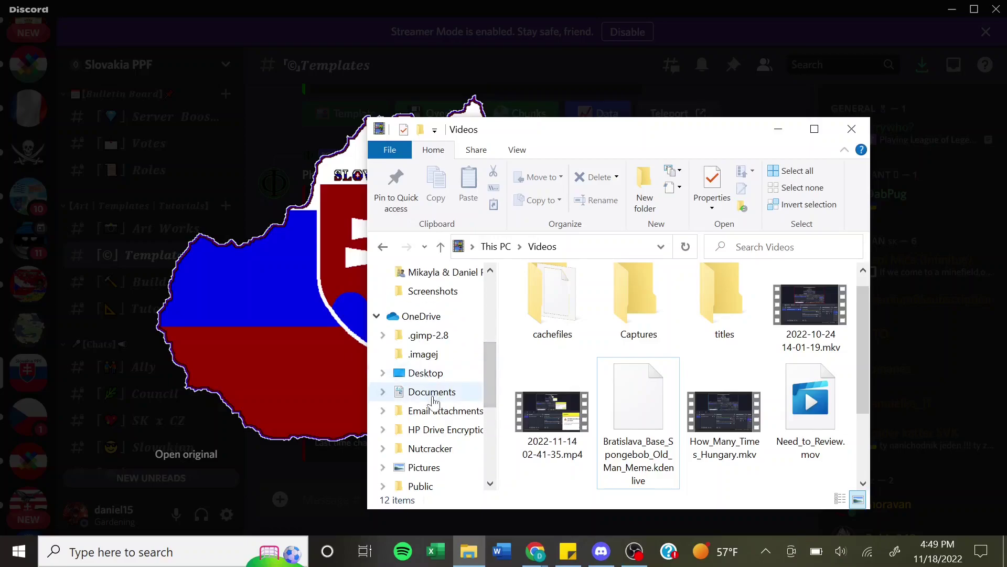
left_click(434, 373)
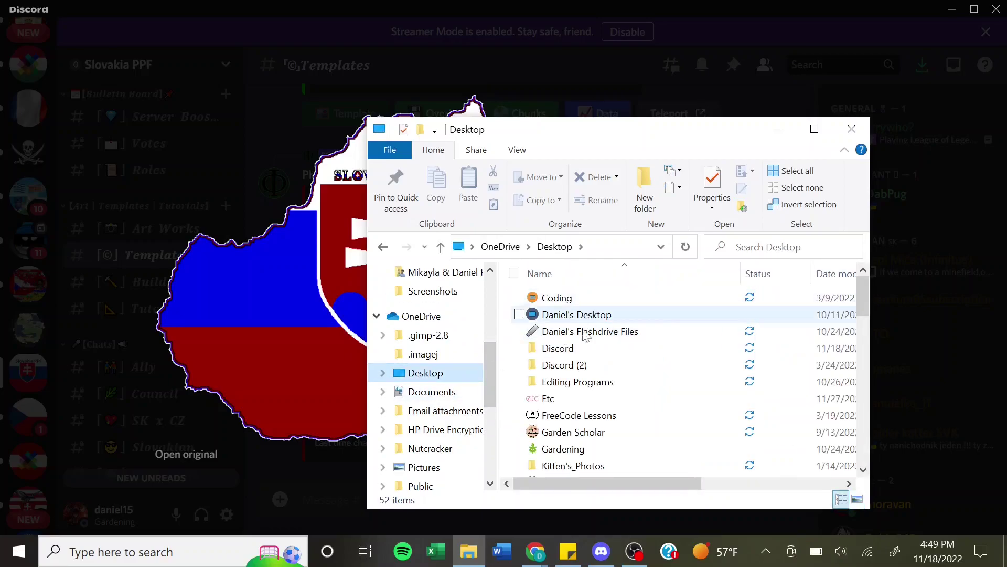
left_click(779, 129)
left_click(637, 402)
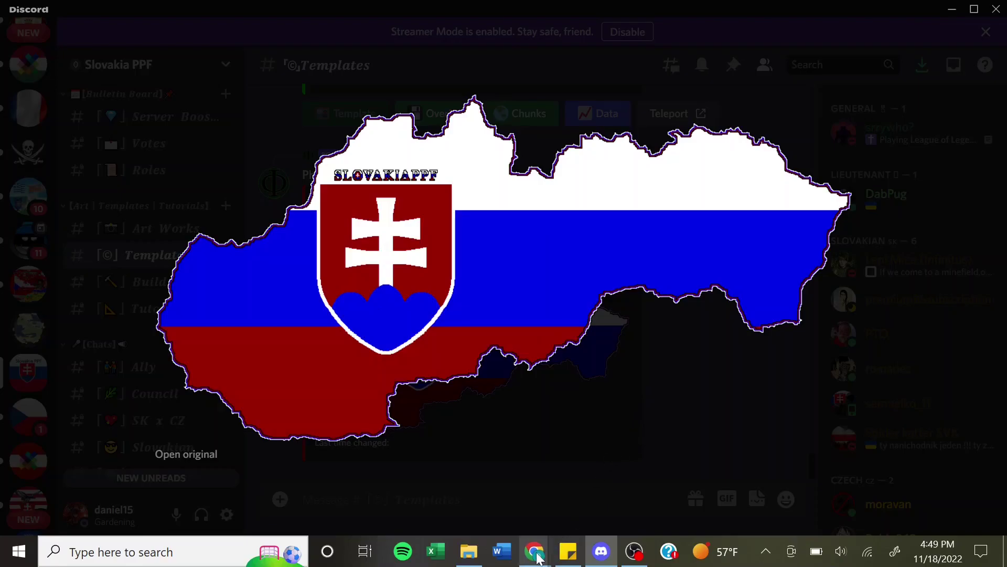
mouse_move(536, 553)
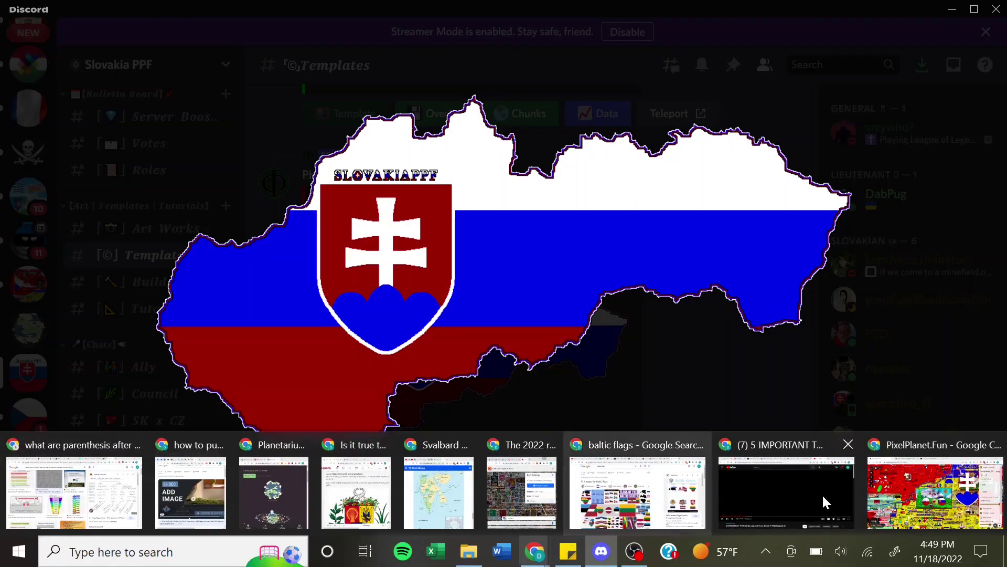
Bring the PixelPlanet window forward and open the overlay image dialog's Url field.
left_click(926, 493)
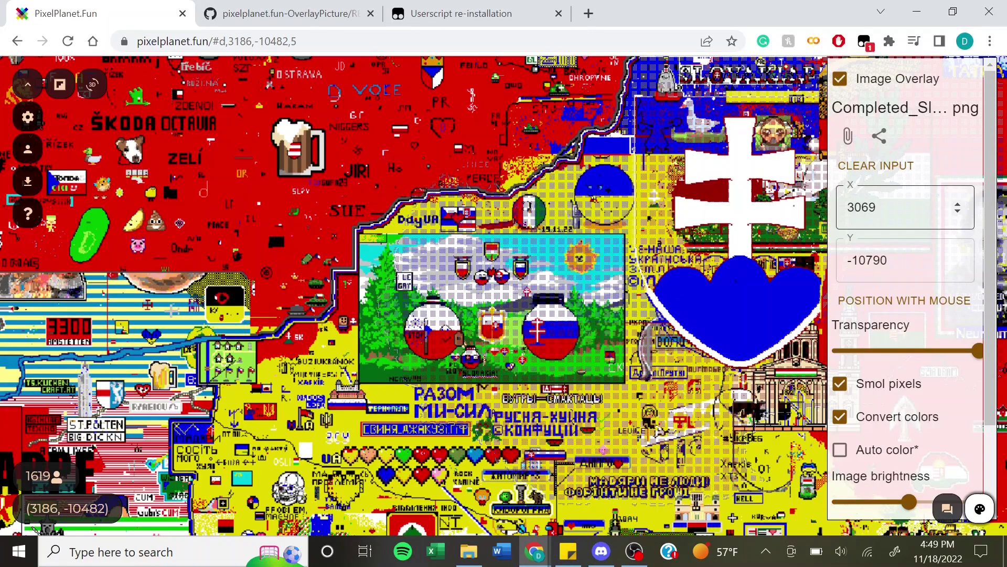
left_click(850, 137)
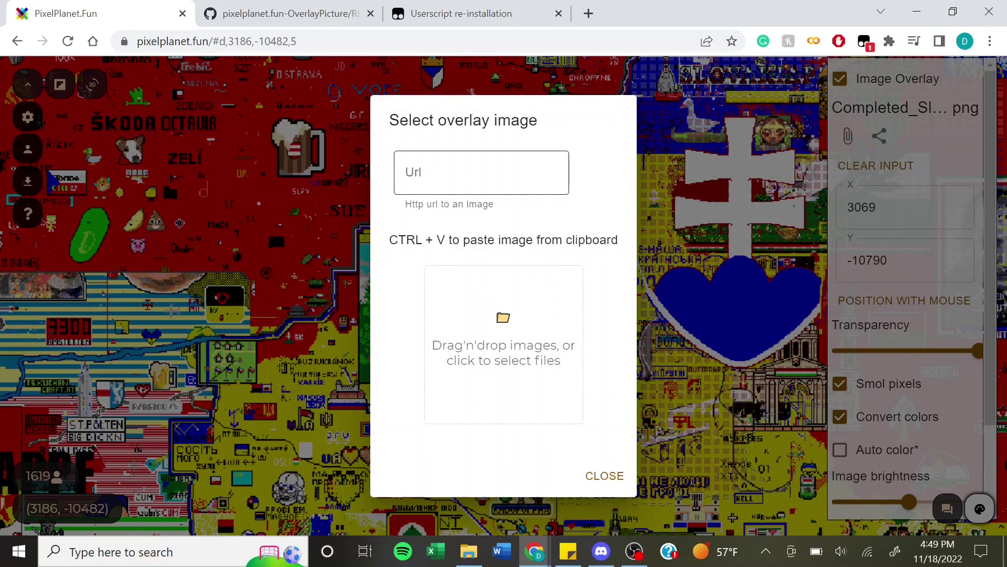
left_click(481, 173)
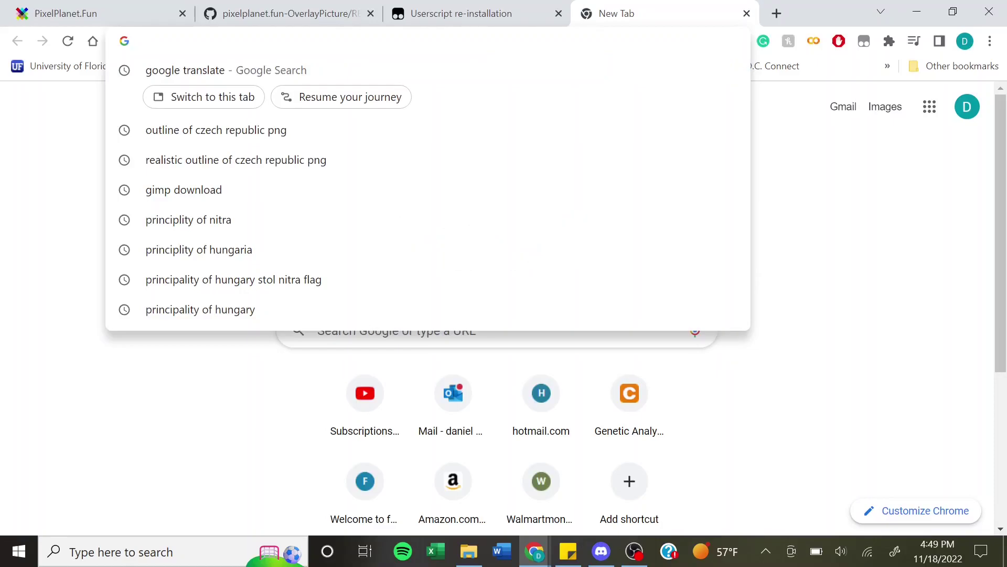
Search the web for 'pixel cat art', view the MEOW kitten result, and return to PixelPlanet.Fun.
type("pixel ")
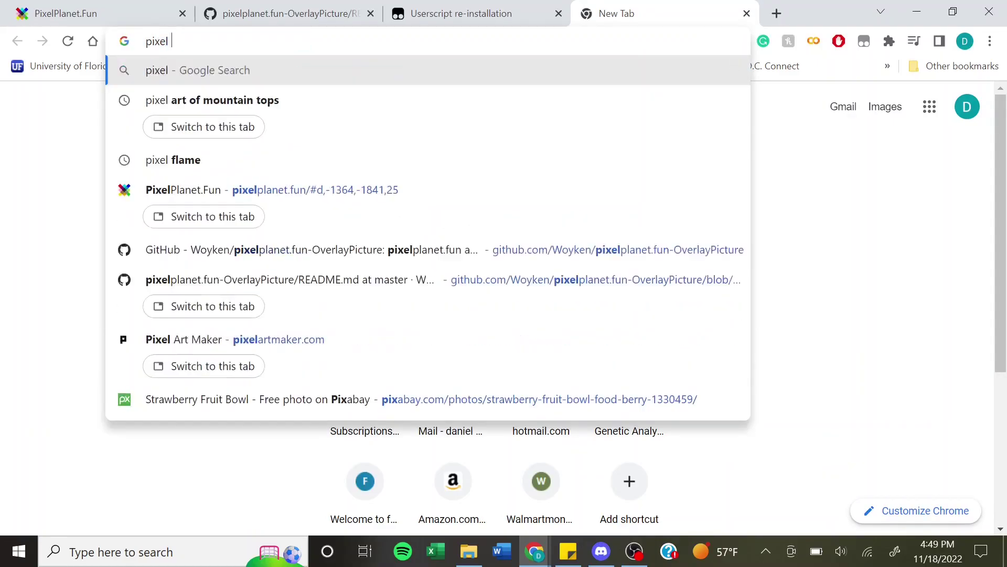
type("cat art")
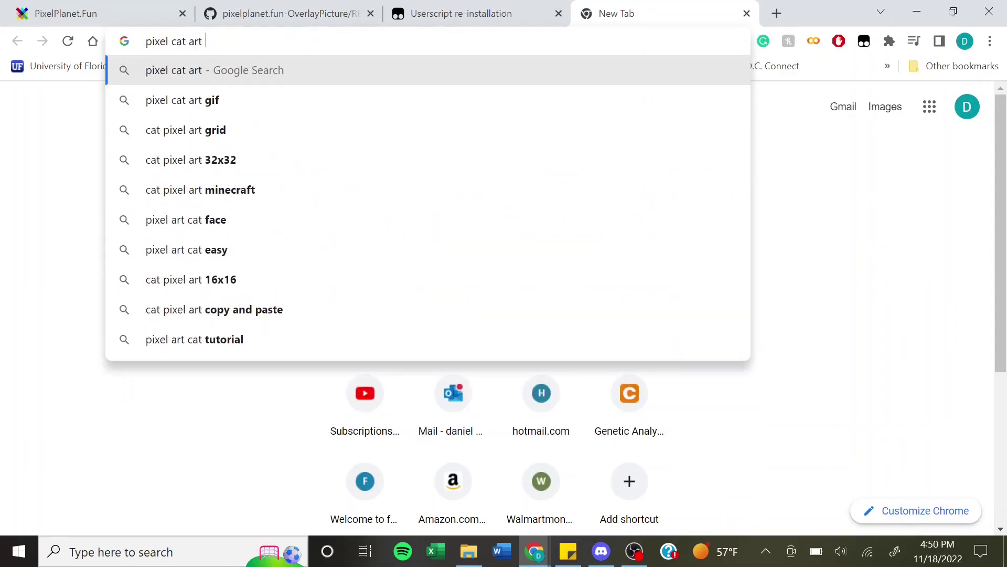
key("Return")
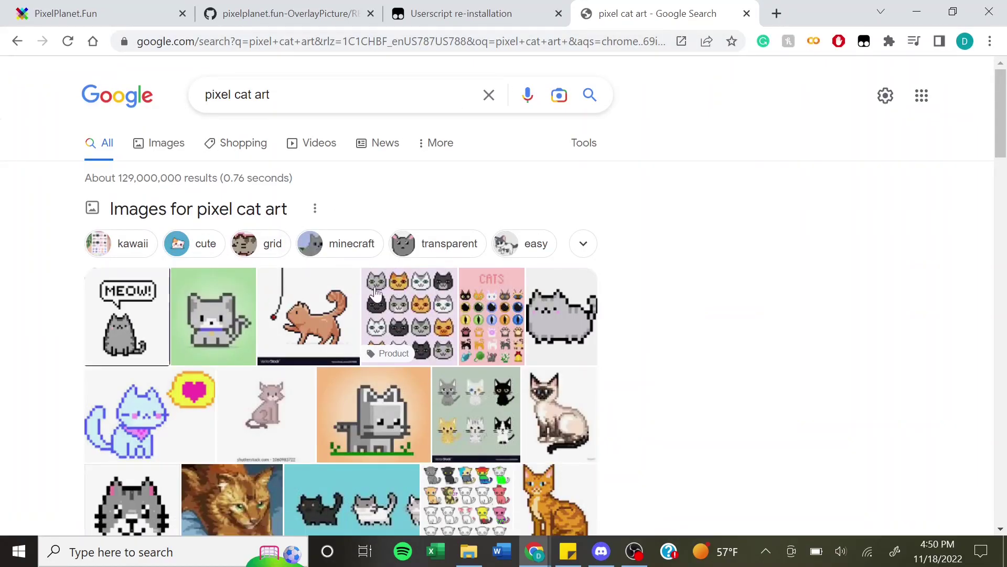
left_click(127, 316)
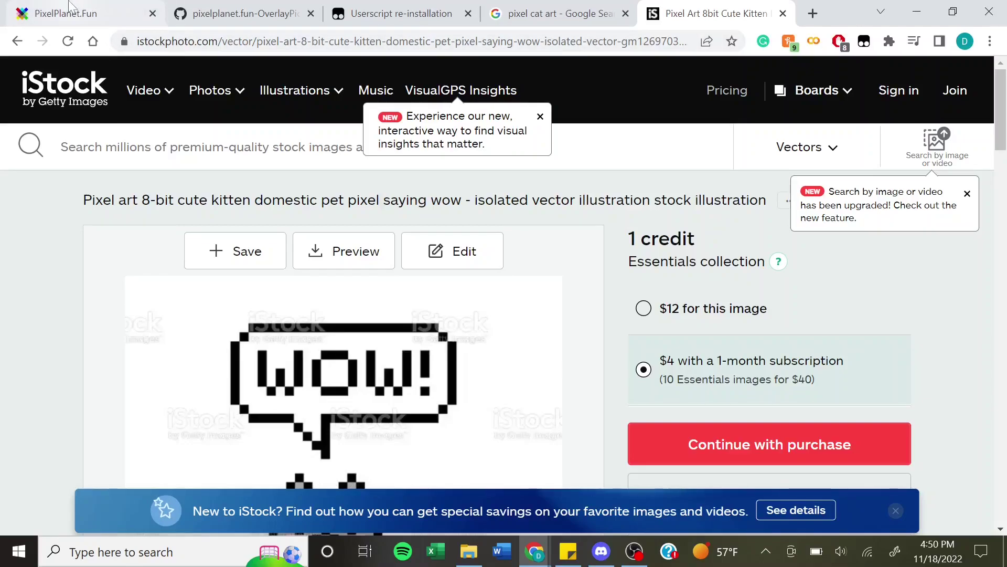
left_click(79, 13)
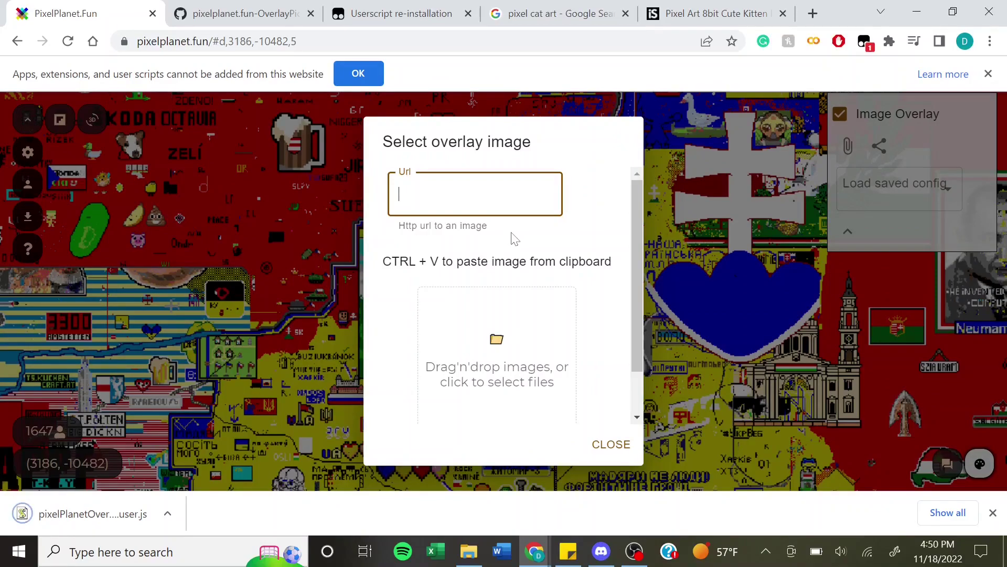
Dismiss the download bar and load Completed_Slovakian_Template.png from local files as the overlay.
left_click(992, 512)
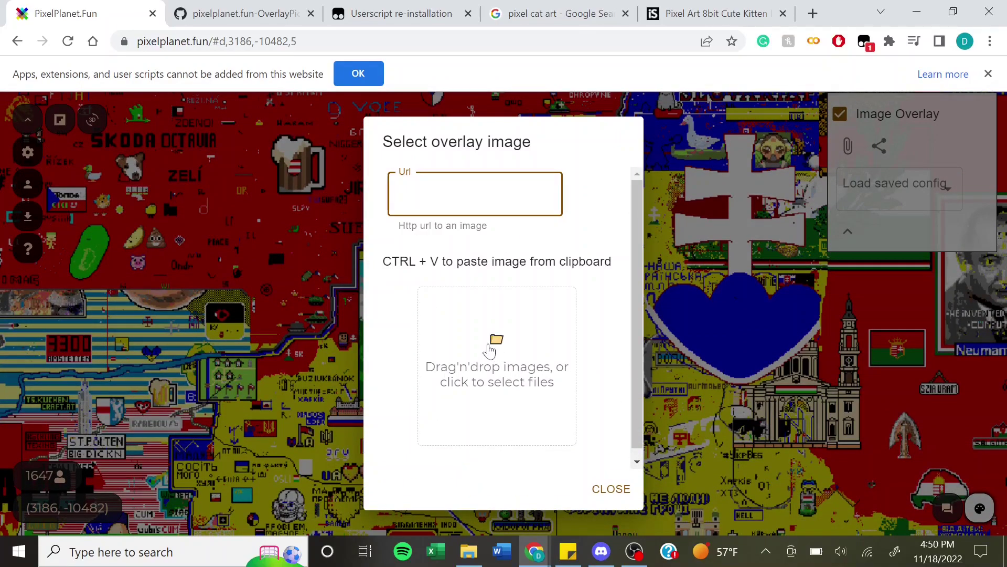
left_click(493, 347)
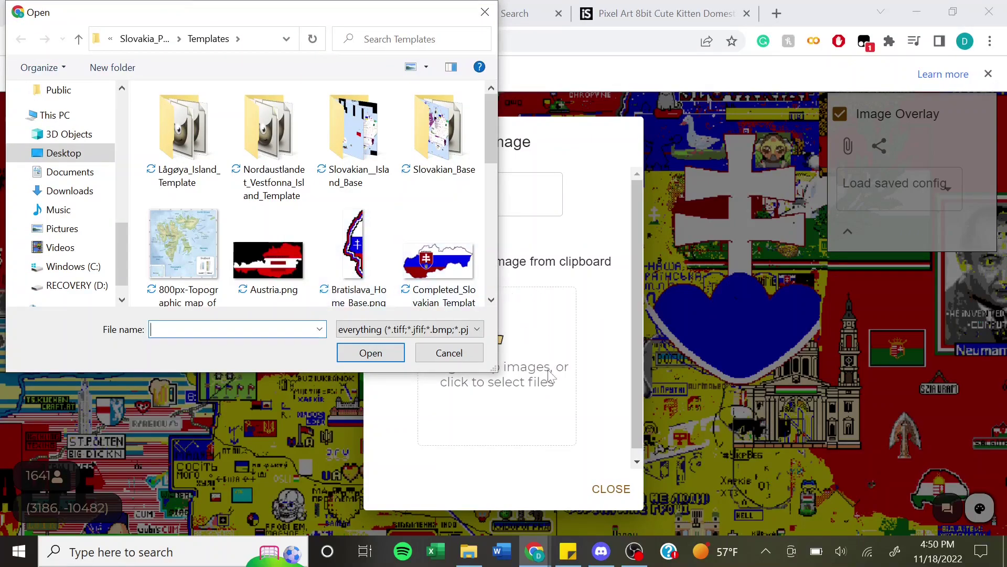
left_click(486, 13)
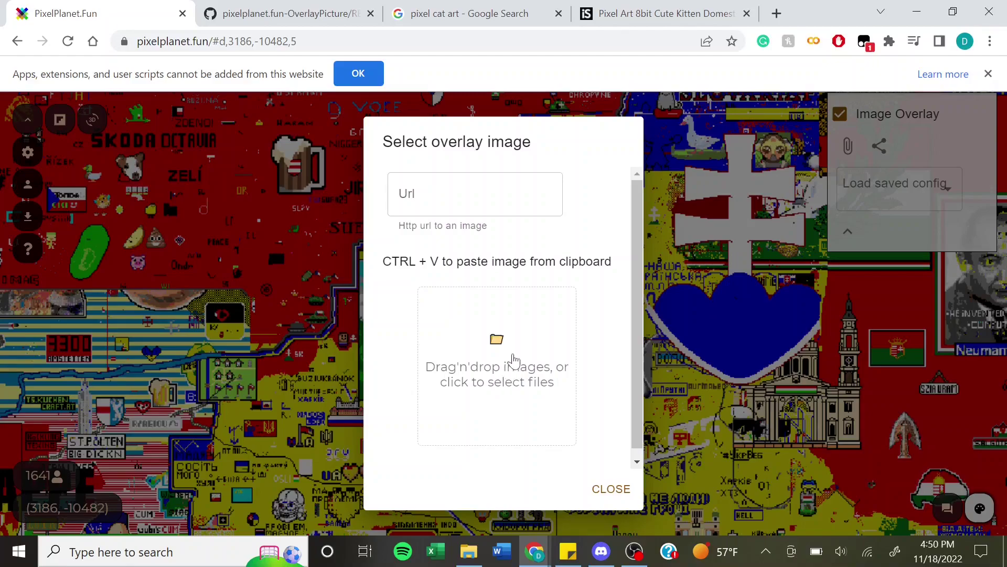
left_click(512, 358)
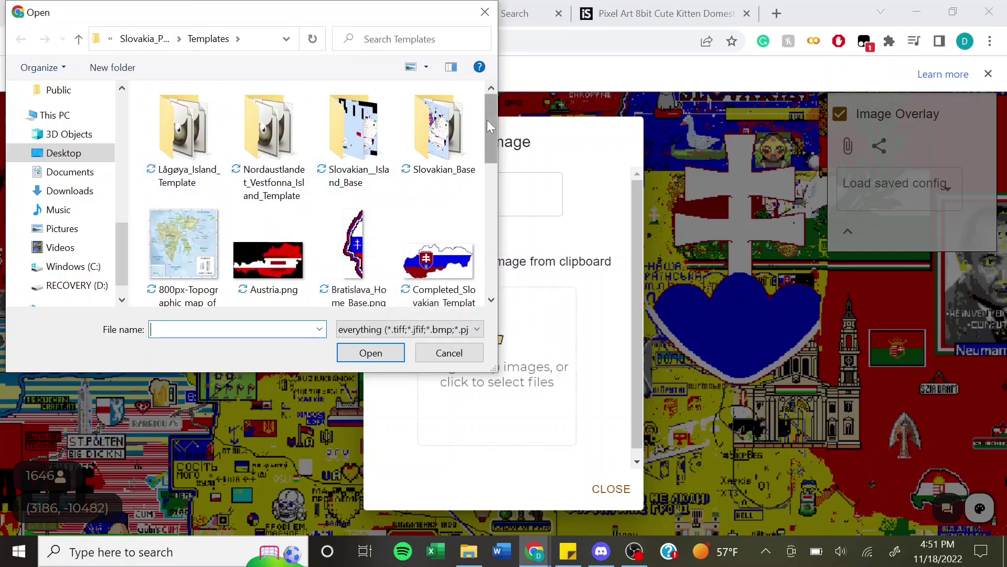
left_click_drag(487, 119, 491, 150)
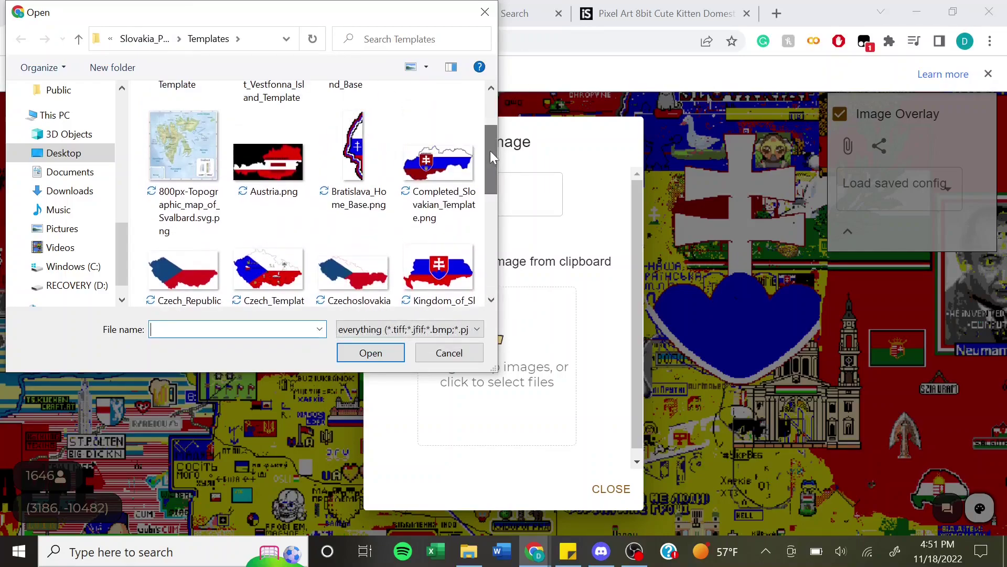
double_click(435, 169)
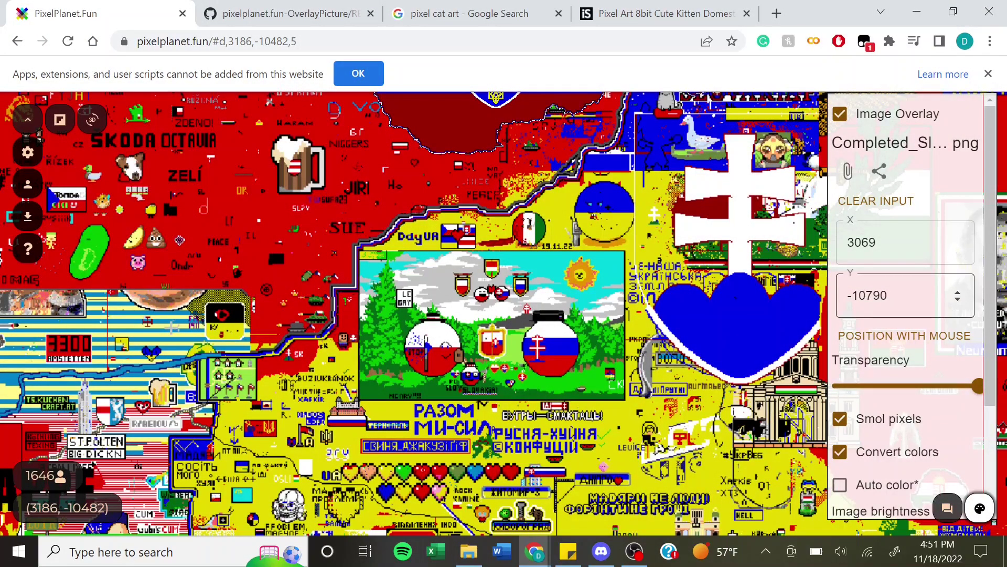
Drag Completed_Slovakian_Template from Desktop > Discord > Slovakia_PPF Discord > Templates into the overlay picker.
left_click(849, 174)
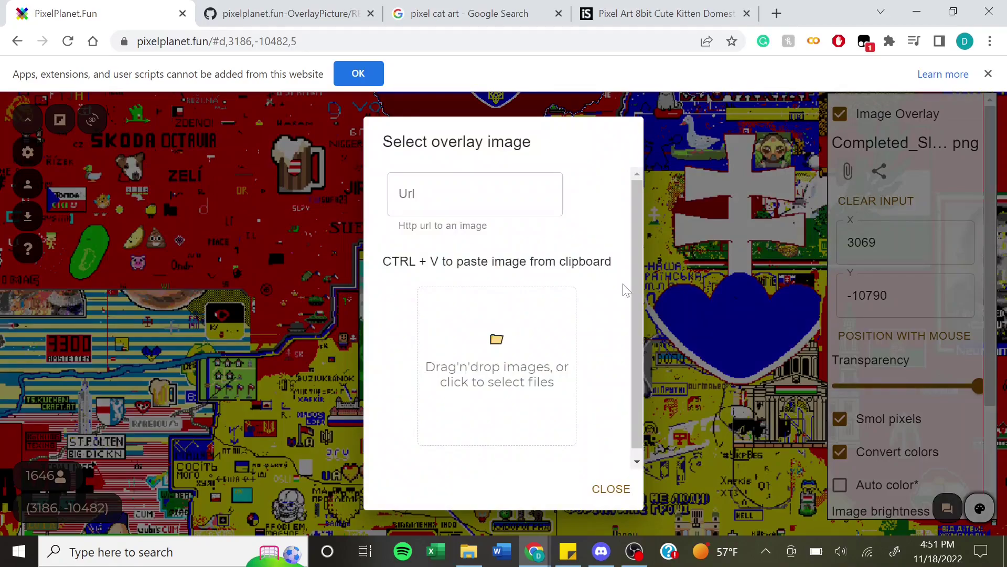
left_click(469, 551)
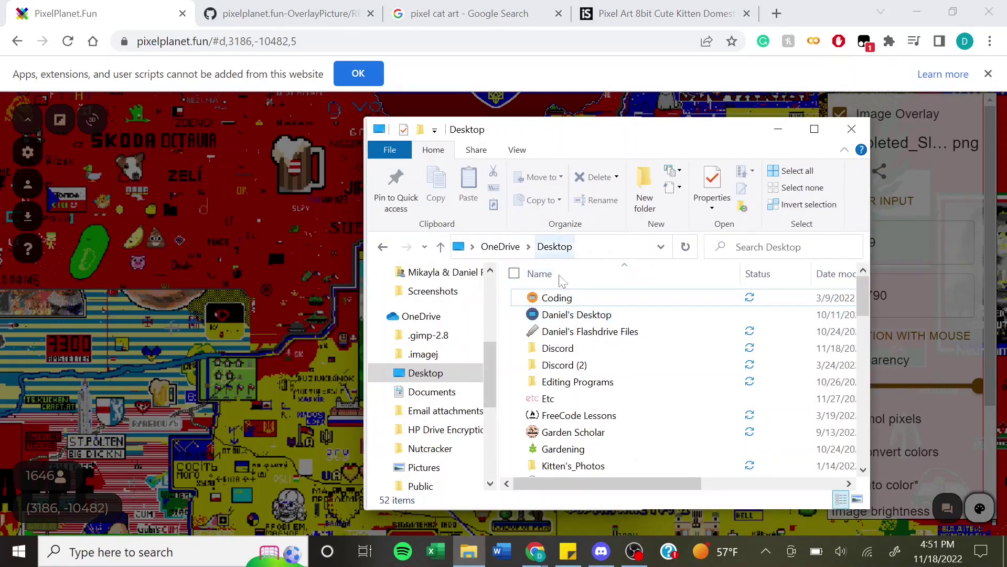
left_click(562, 349)
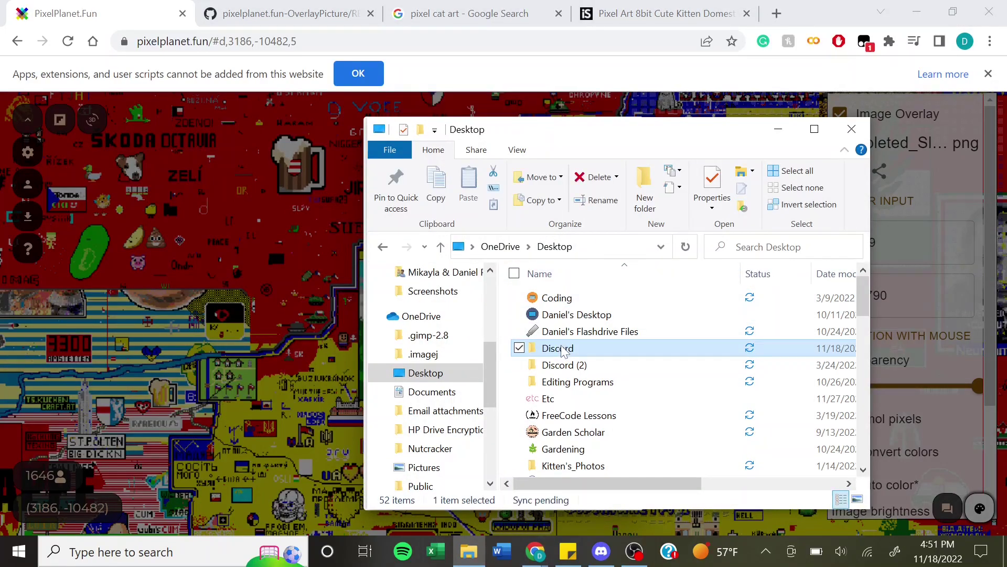
double_click(562, 349)
left_click(621, 317)
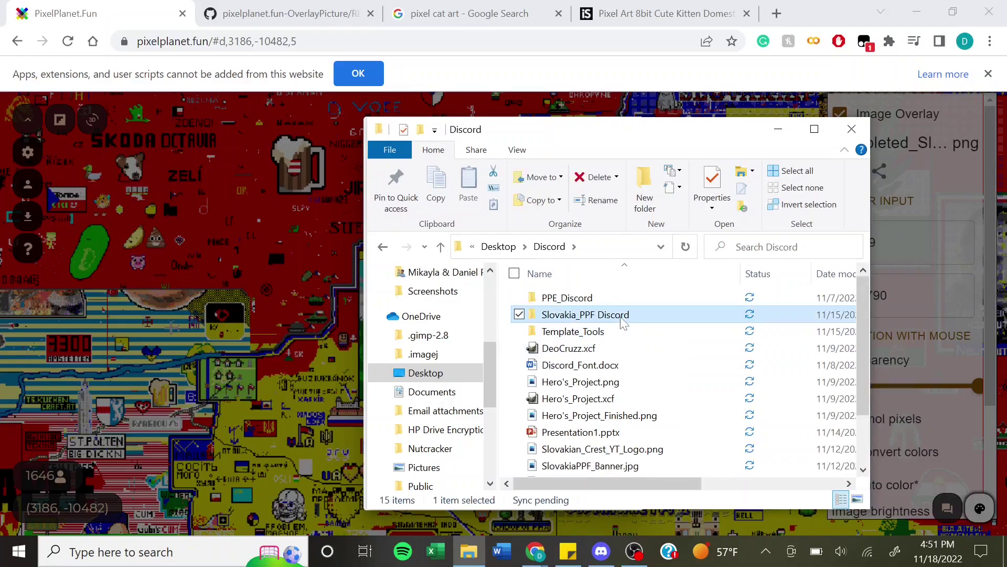
double_click(622, 318)
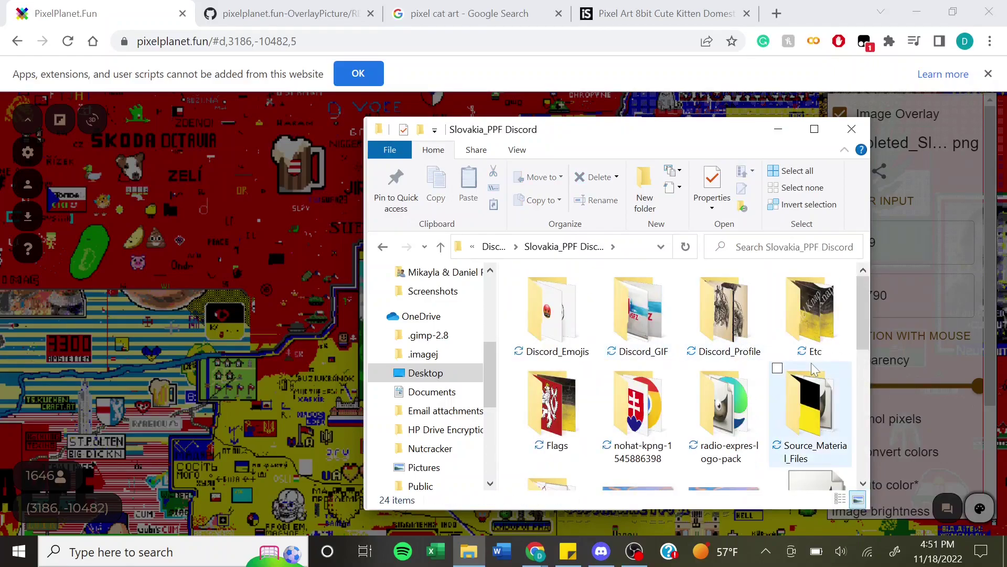
left_click_drag(864, 327, 868, 403)
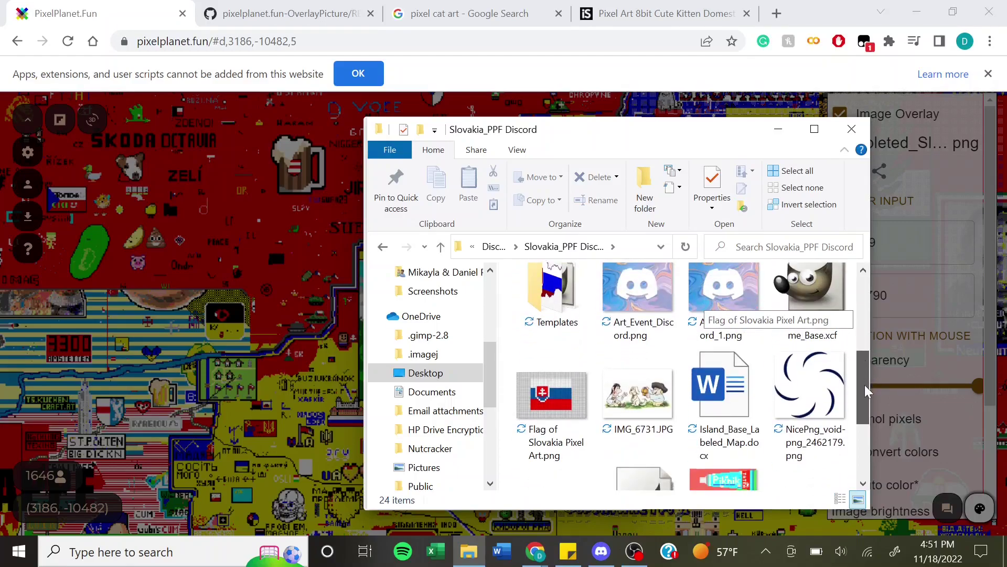
double_click(543, 317)
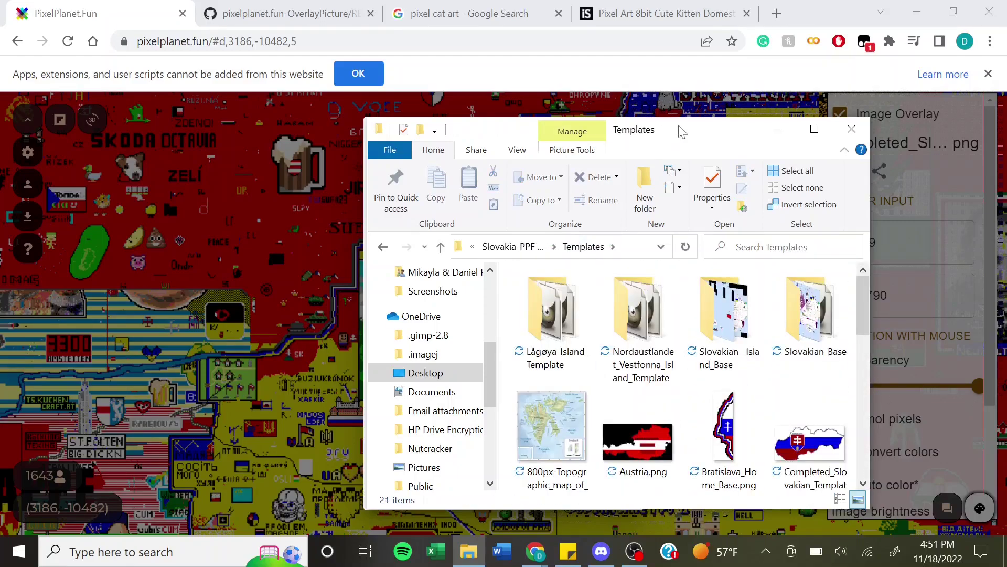
left_click_drag(682, 132, 826, 129)
left_click_drag(940, 443, 487, 406)
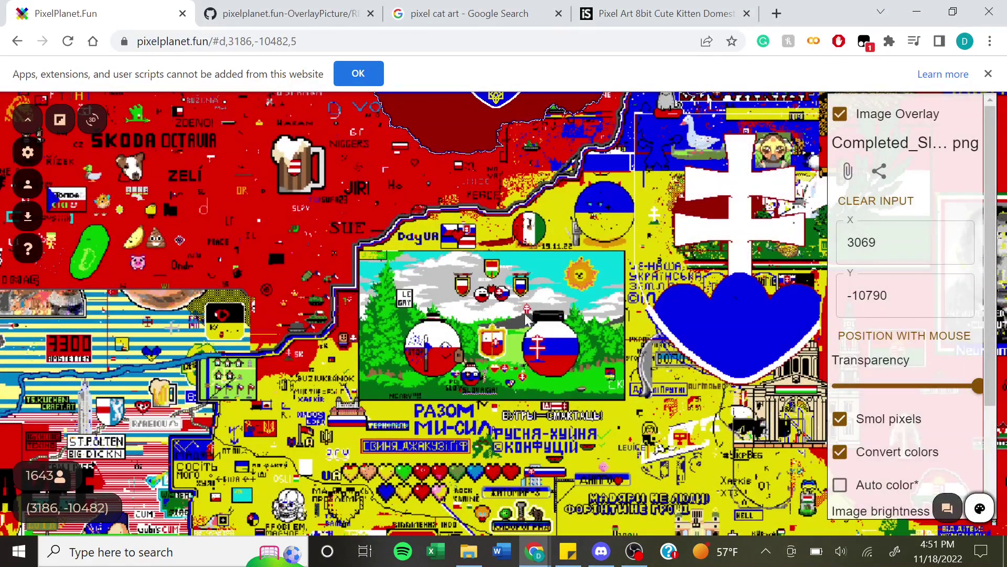
Zoom in on the Slovakia template area and uncheck Smol pixels in the Image Overlay panel.
scroll(565, 237, "down", 2)
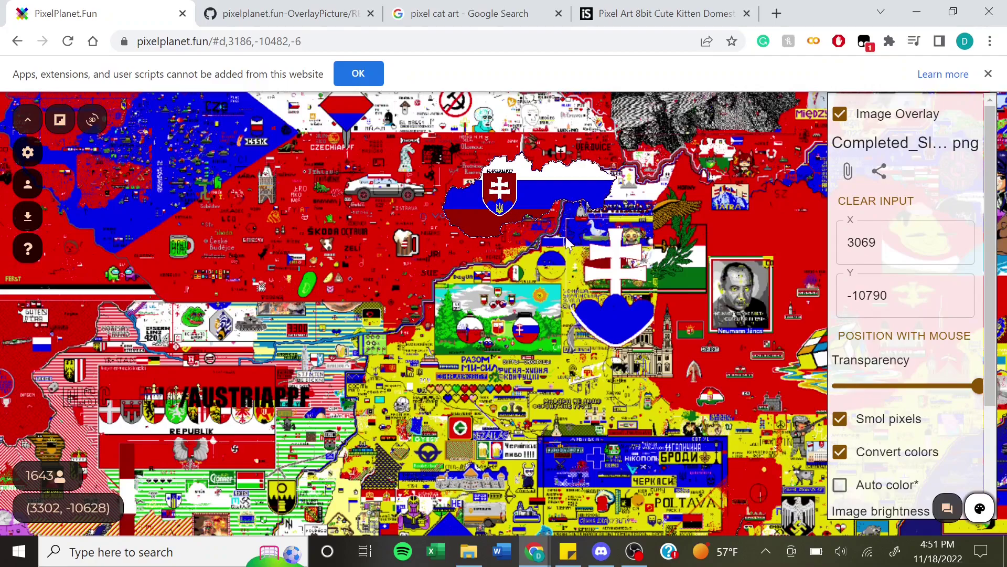
scroll(512, 345, "down", 3)
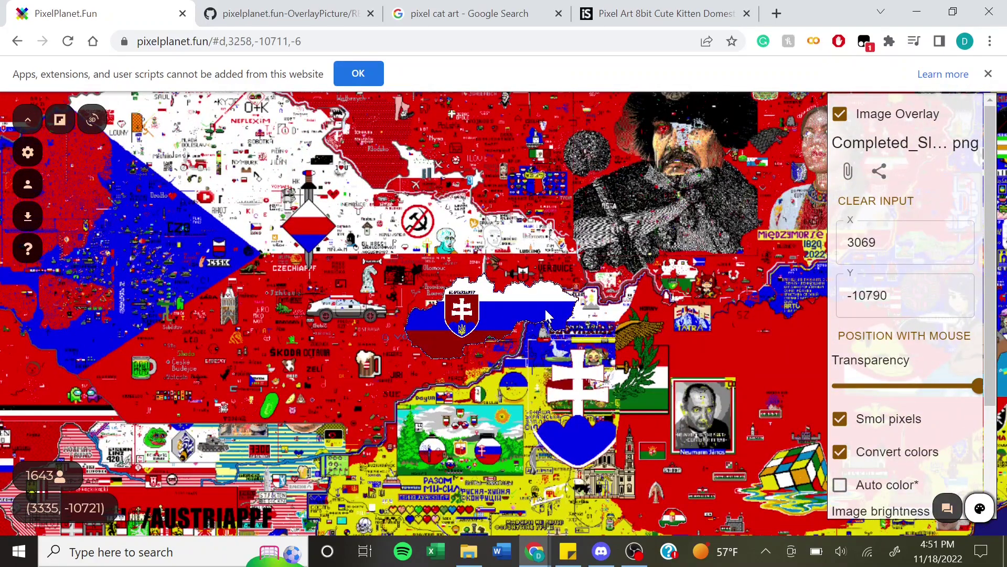
left_click_drag(545, 316, 432, 271)
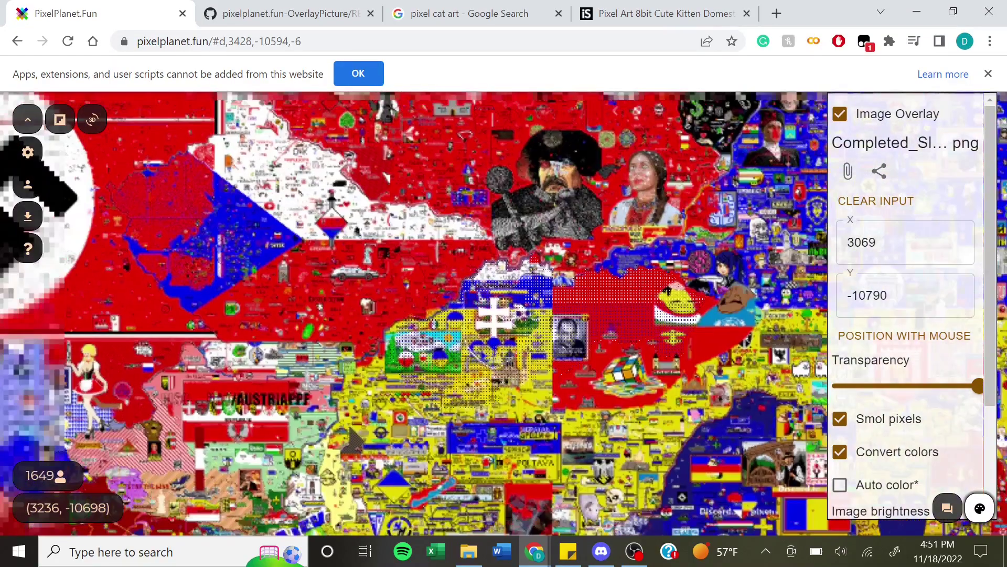
key("e")
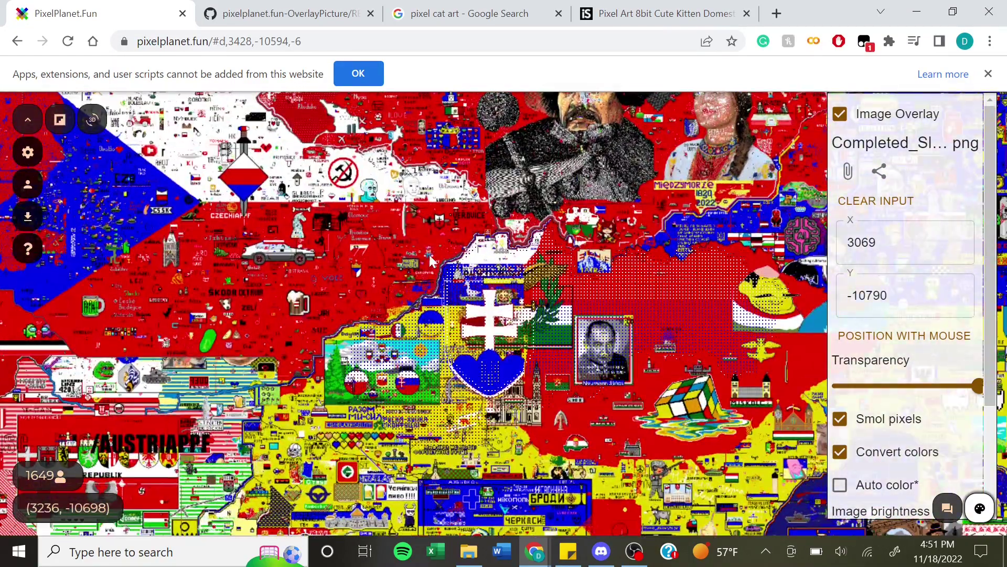
key("e")
left_click_drag(490, 287, 436, 273)
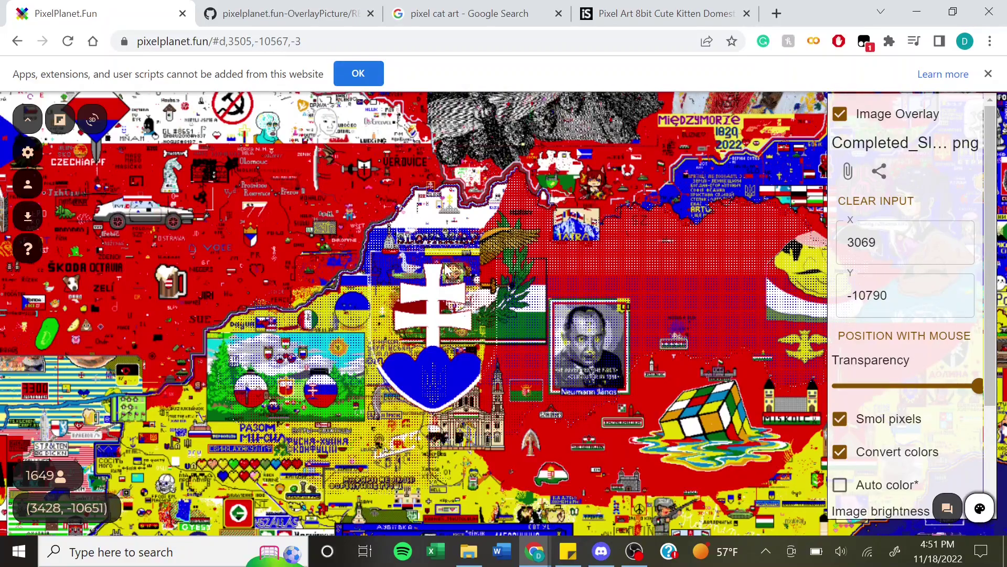
key("plus")
left_click_drag(433, 272, 496, 334)
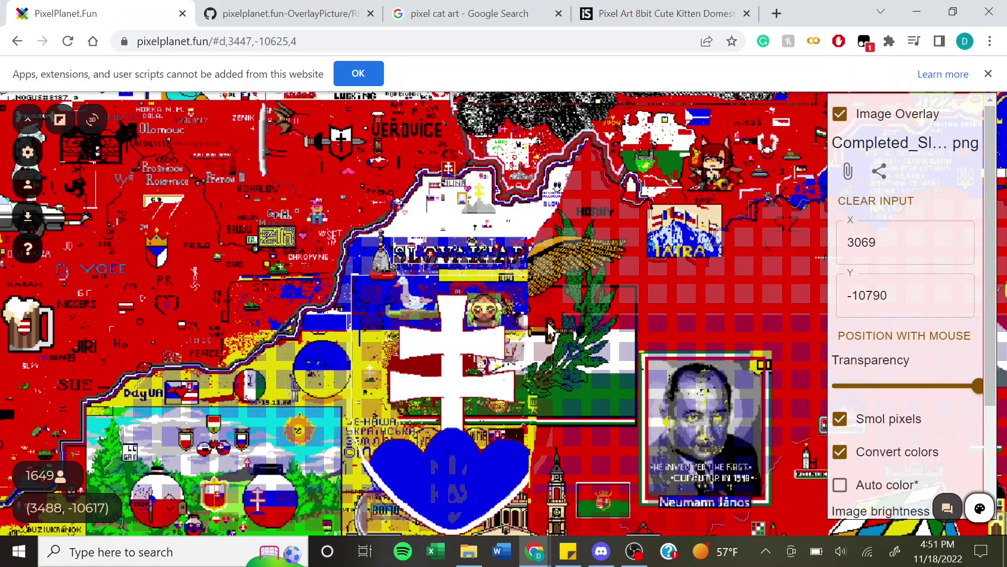
left_click(840, 418)
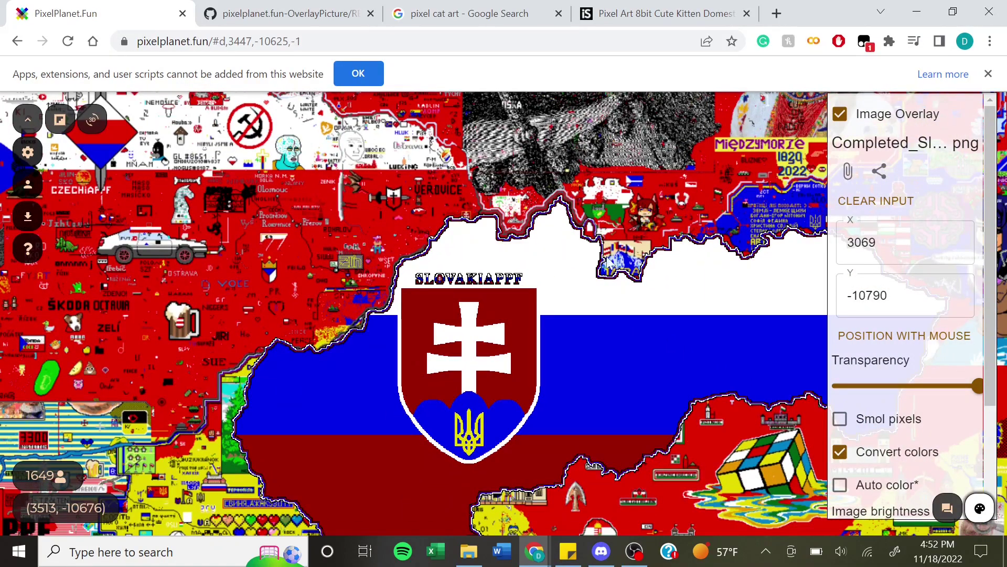
left_click_drag(608, 261, 522, 290)
scroll(398, 465, "up", 2)
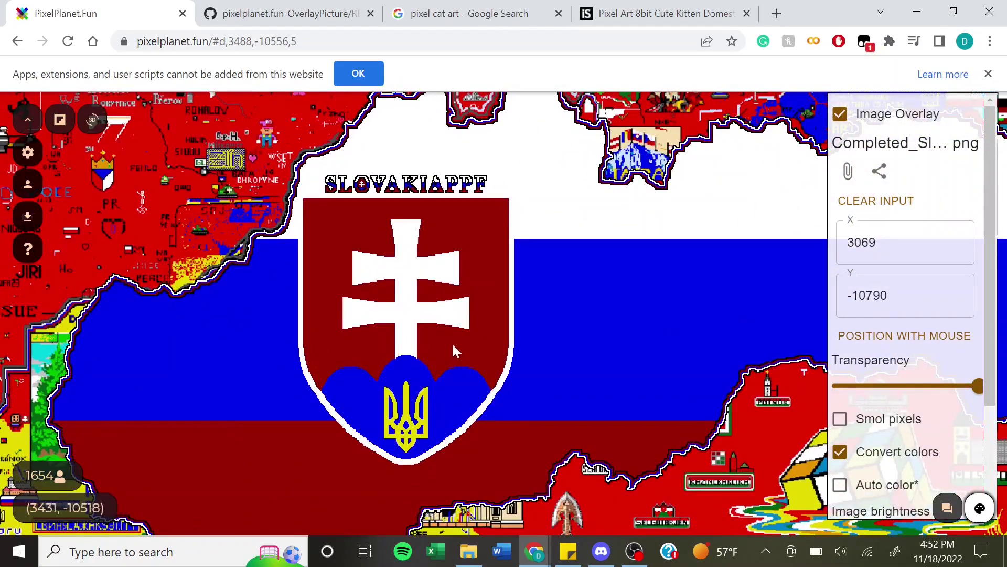
left_click_drag(453, 342, 419, 419)
Show the SK_Template coordinates note, then open Discord's Templates channel and close the enlarged image.
left_click_drag(540, 383, 525, 438)
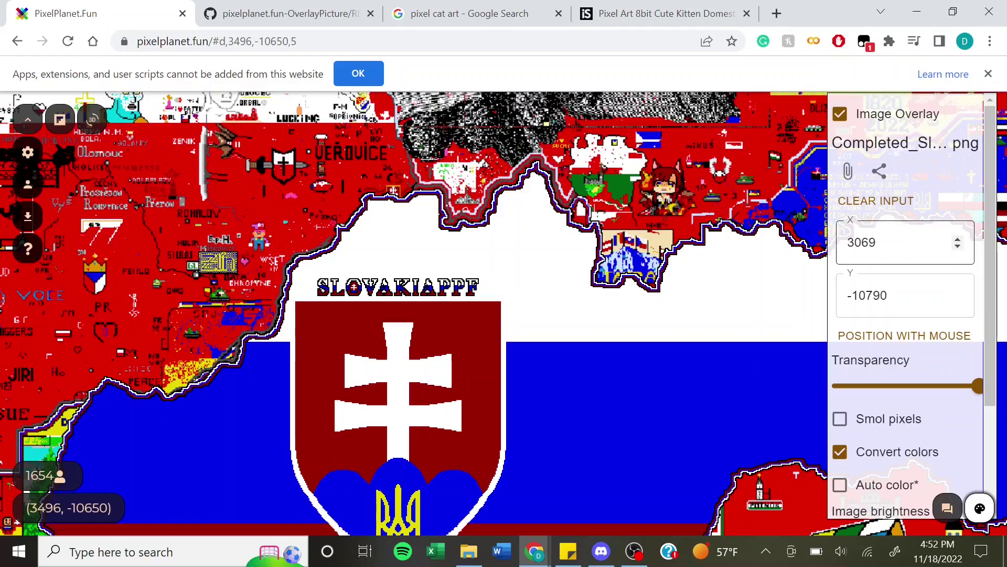
left_click_drag(957, 247, 958, 246)
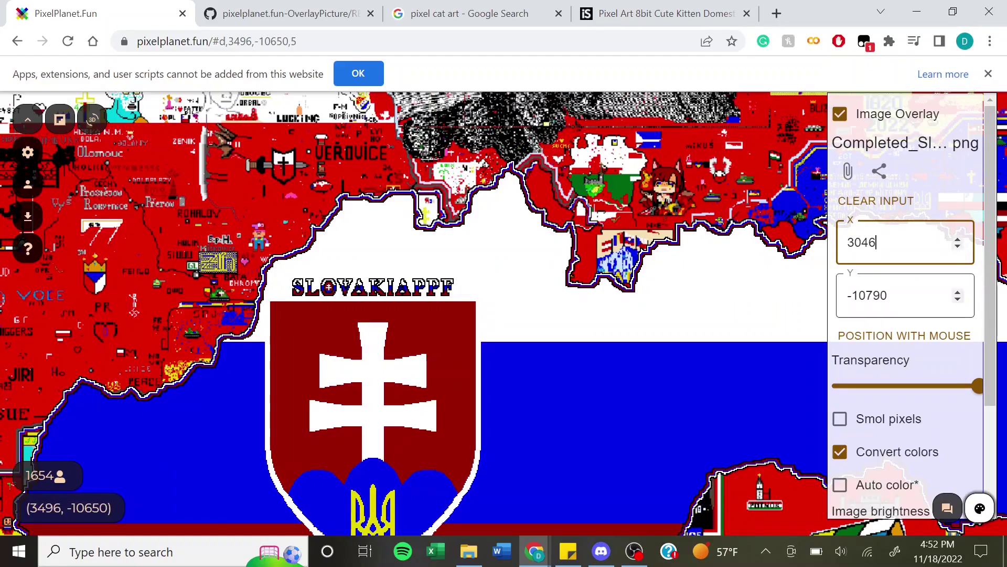
left_click(571, 545)
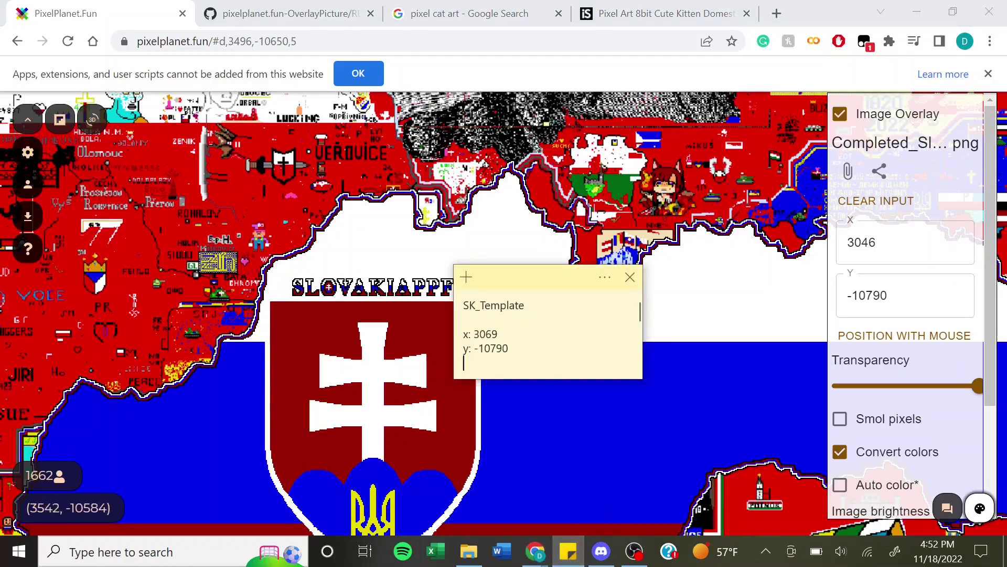
left_click(602, 551)
left_click(576, 460)
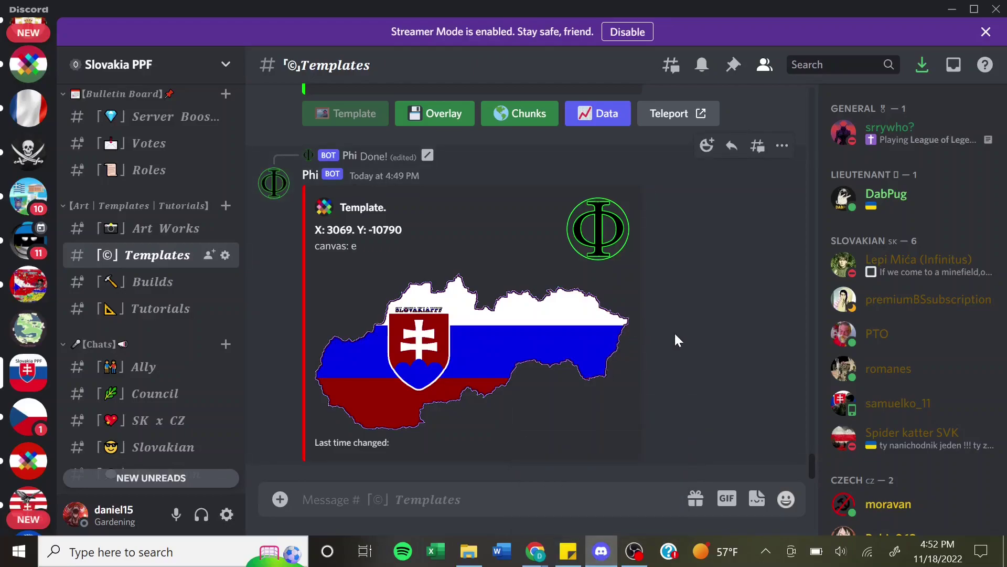
Copy 3069 from the SK_Template note and paste it over 3046 in the overlay X field.
left_click(611, 552)
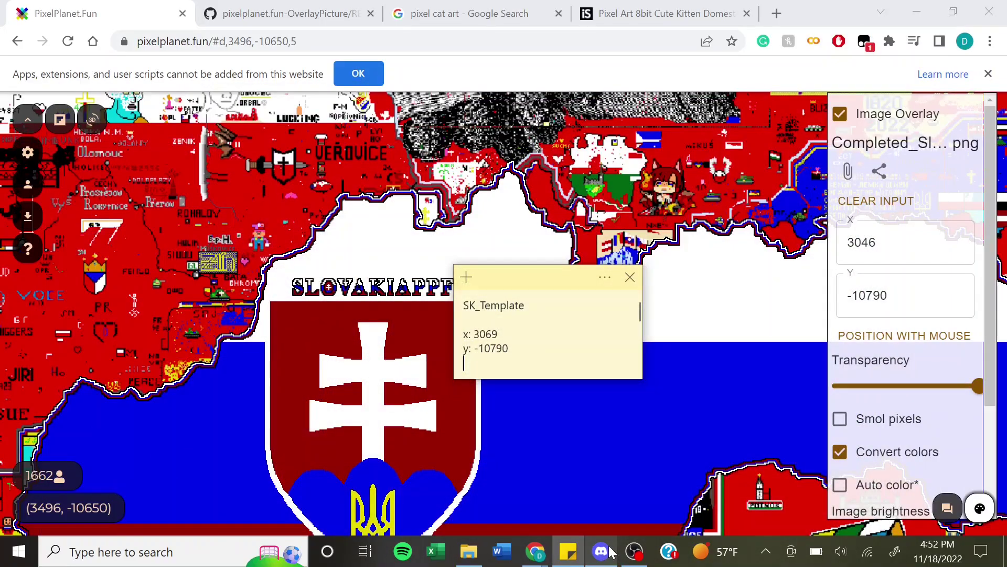
left_click(876, 242)
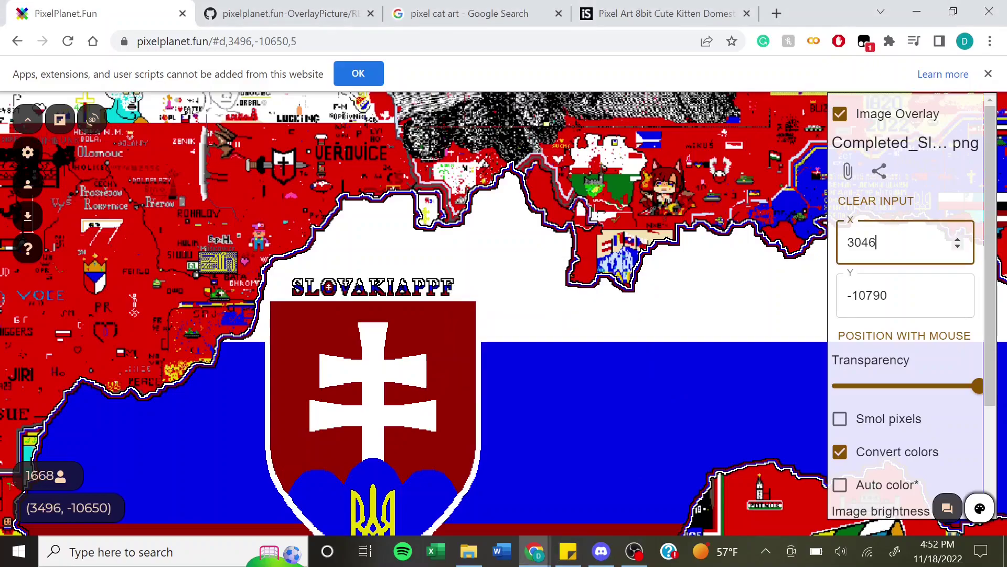
left_click(568, 550)
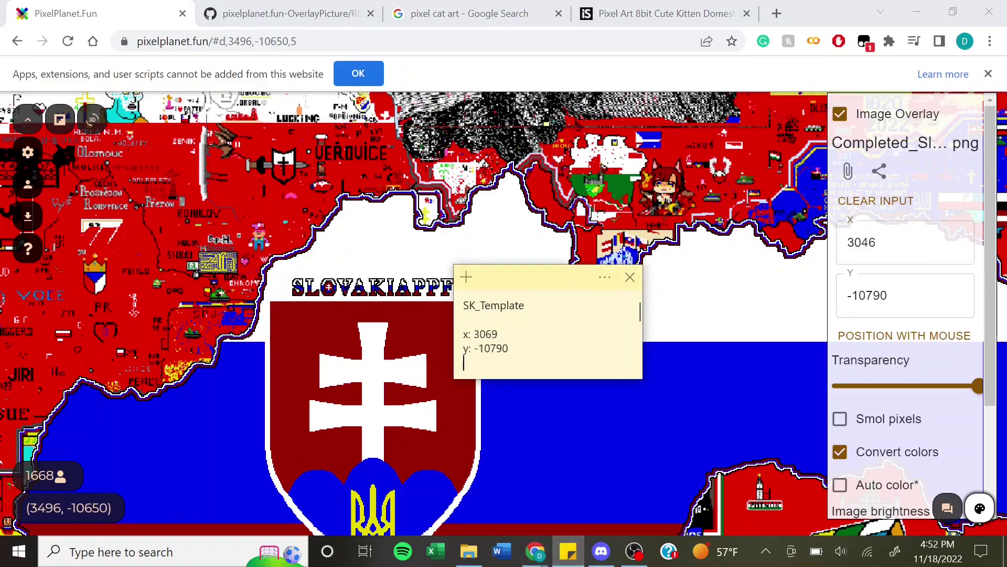
left_click_drag(498, 334, 473, 334)
key("ctrl+c")
left_click(892, 243)
double_click(892, 242)
key("ctrl+v")
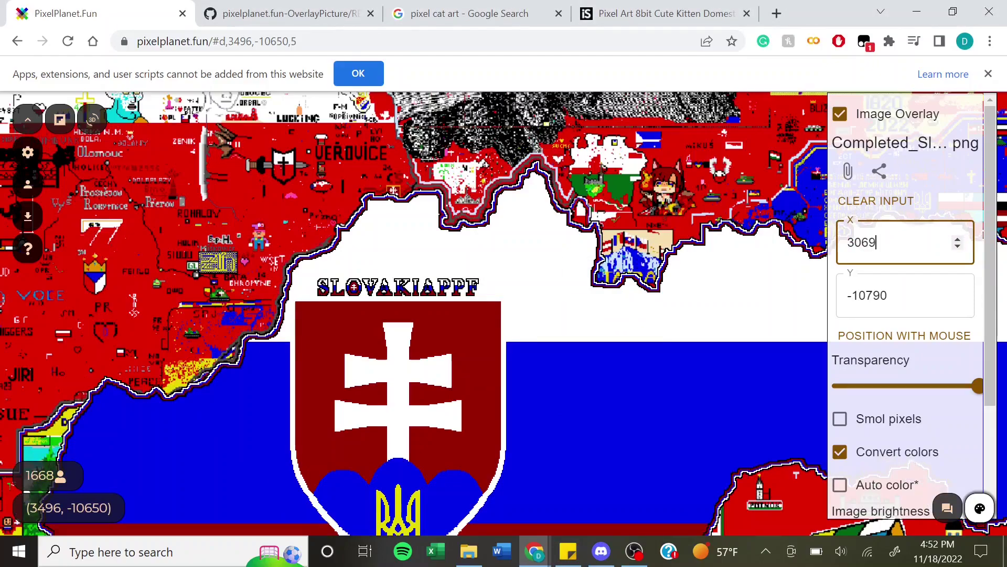
Confirm X 3069, lower overlay transparency to compare the cross with the canvas, then restore opacity.
left_click(692, 239)
left_click_drag(977, 386, 872, 387)
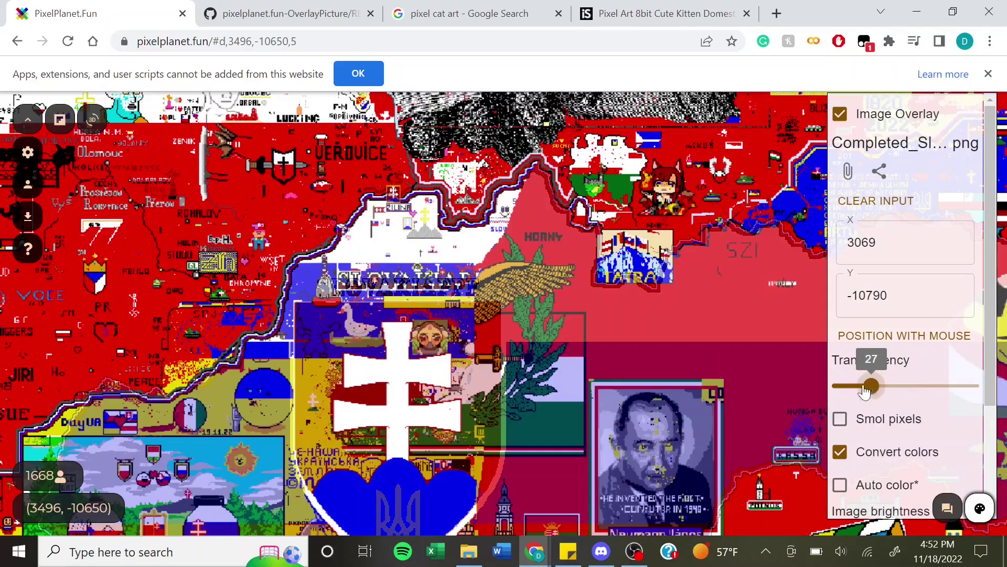
scroll(531, 326, "up", 3)
scroll(465, 420, "up", 2)
scroll(603, 283, "up", 2)
scroll(556, 338, "up", 1)
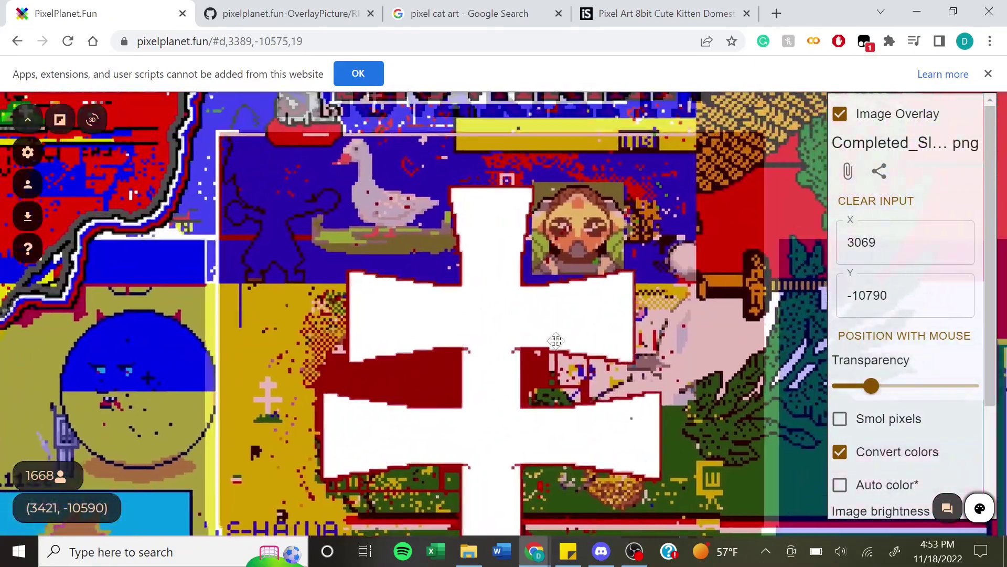
scroll(585, 341, "up", 2)
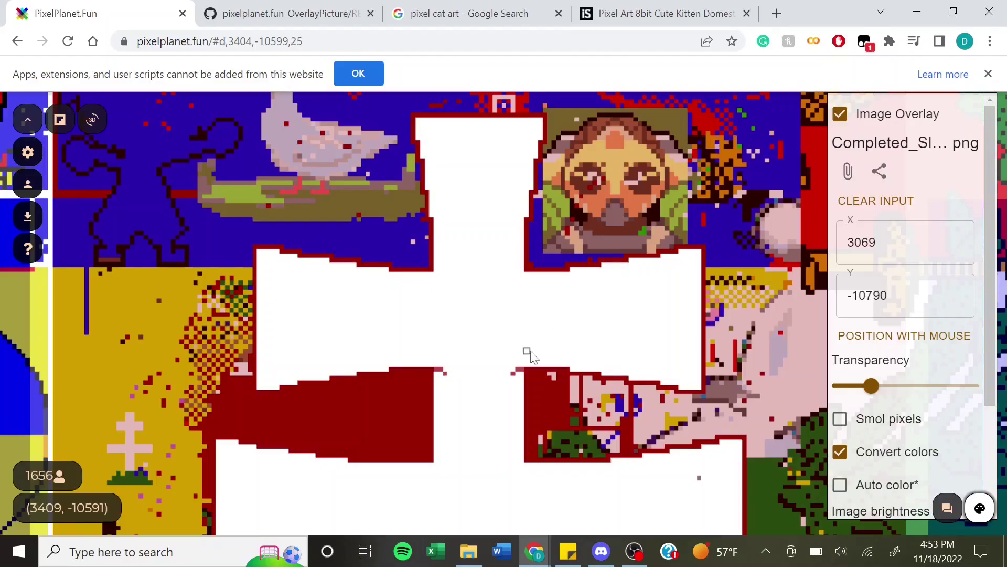
left_click_drag(549, 344, 512, 362)
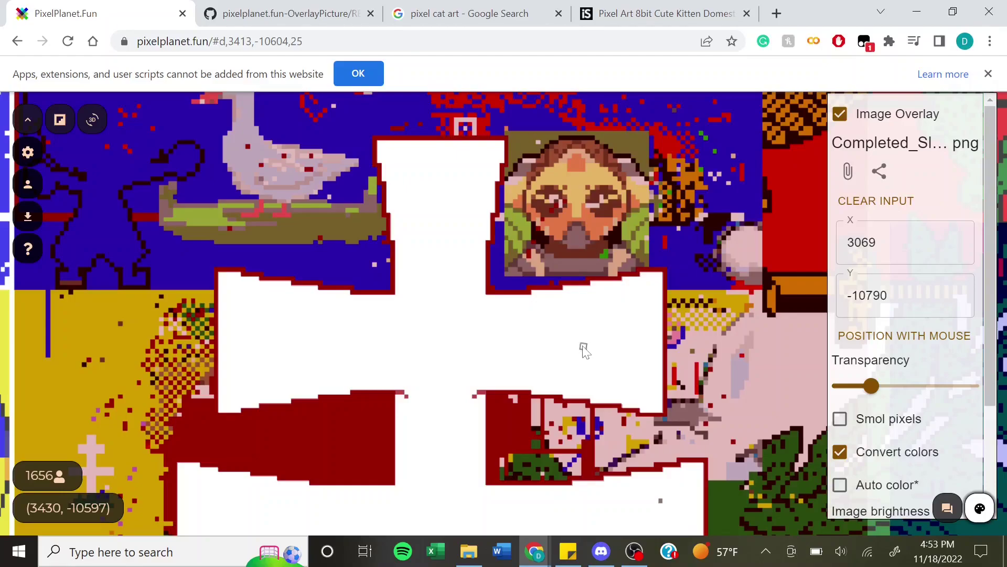
mouse_move(885, 387)
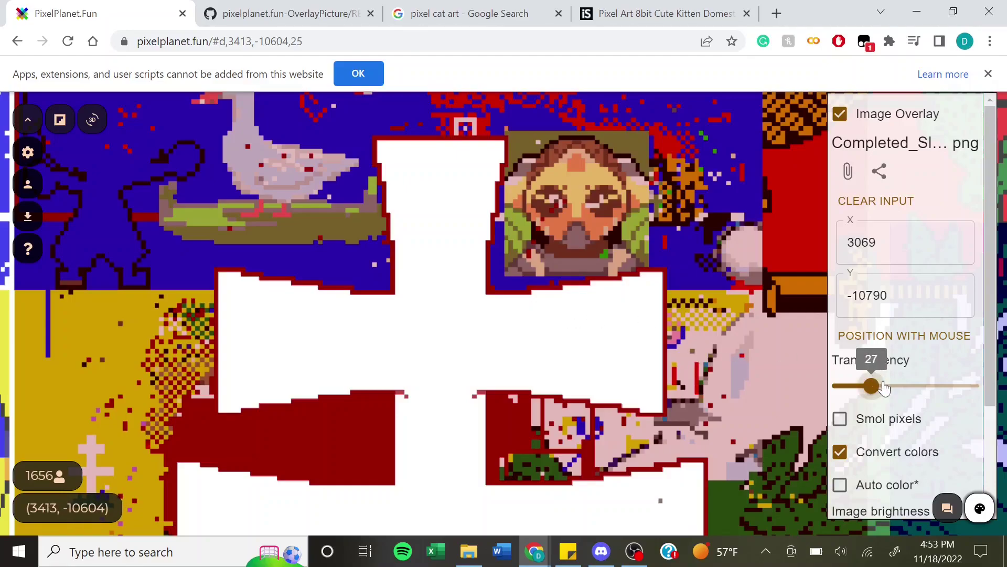
left_click_drag(885, 387, 979, 387)
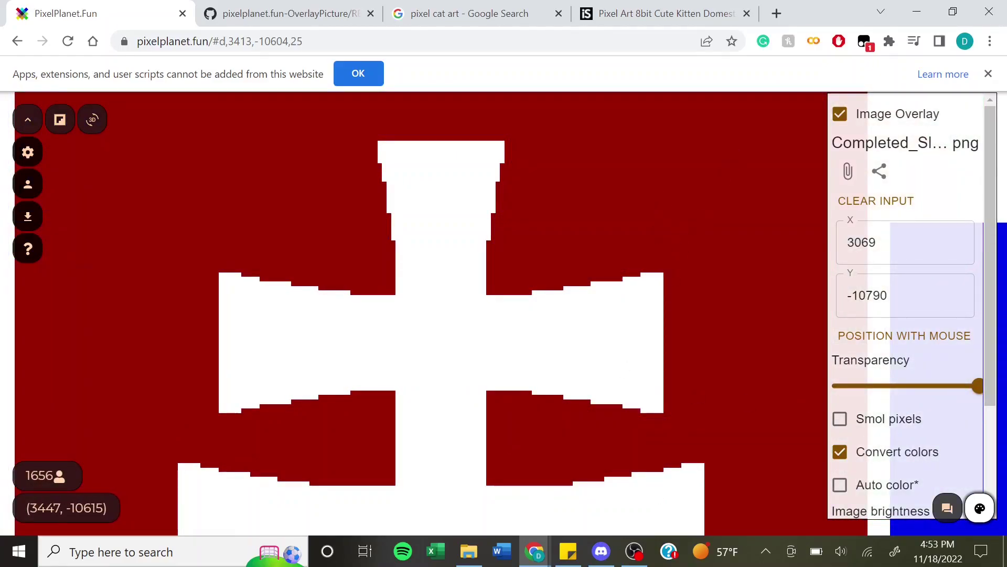
At partial transparency, place two dark red pixels on the white cross border, then restore full opacity.
scroll(441, 315, "down", 3)
scroll(441, 315, "up", 3)
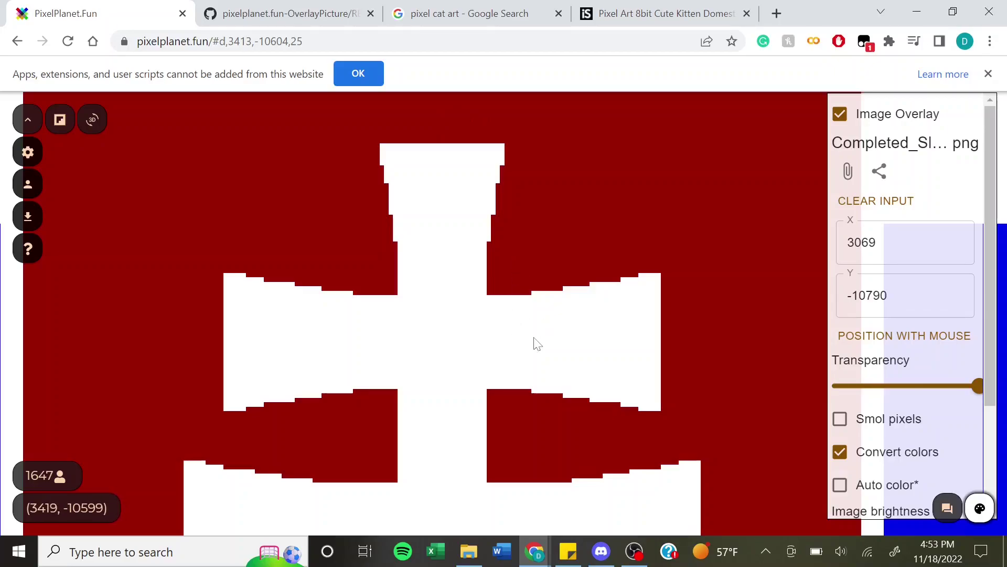
key("plus")
mouse_move(897, 385)
left_mouse_down()
mouse_move(868, 385)
mouse_move(904, 386)
left_mouse_up()
scroll(684, 349, "up", 5)
key("Up")
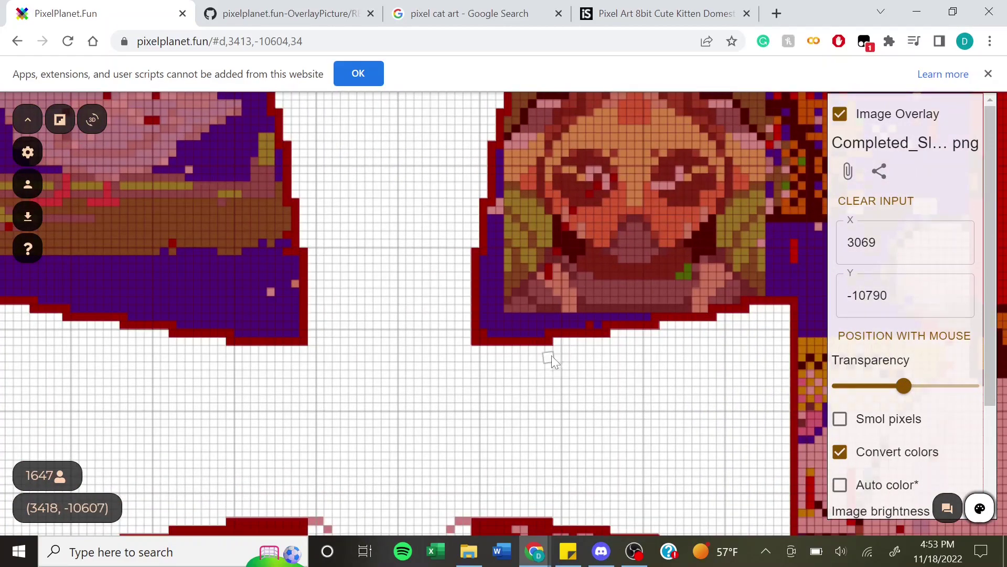
left_click(490, 325)
left_click(483, 322)
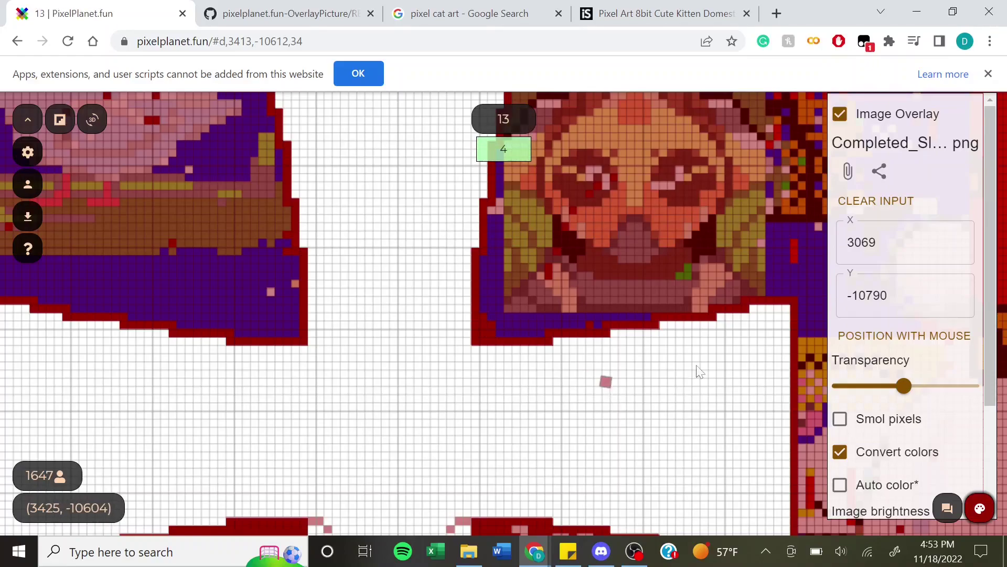
key("End")
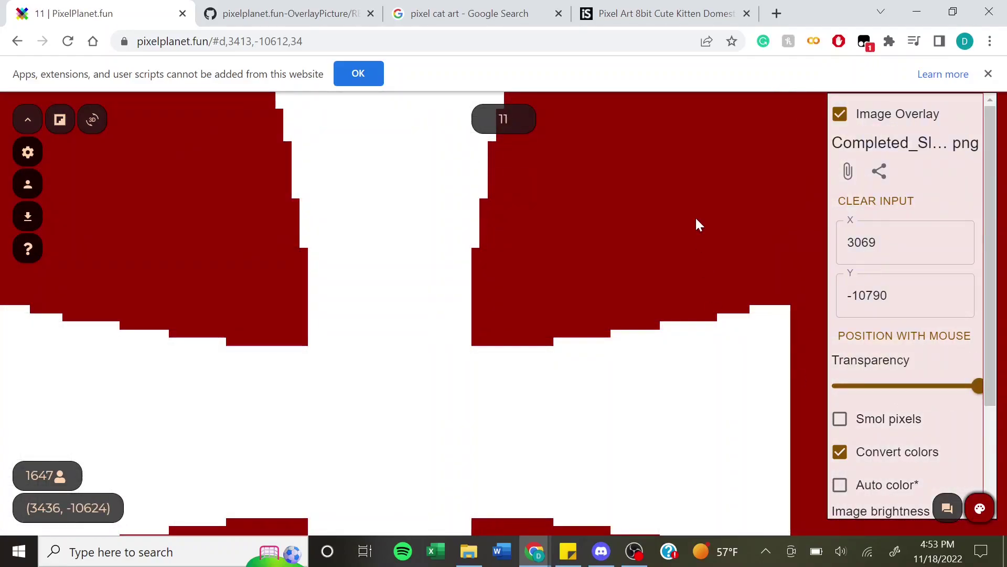
Zoom out over the area above SLOVAKIAPPF and tick Smol pixels for the overlay.
key("minus")
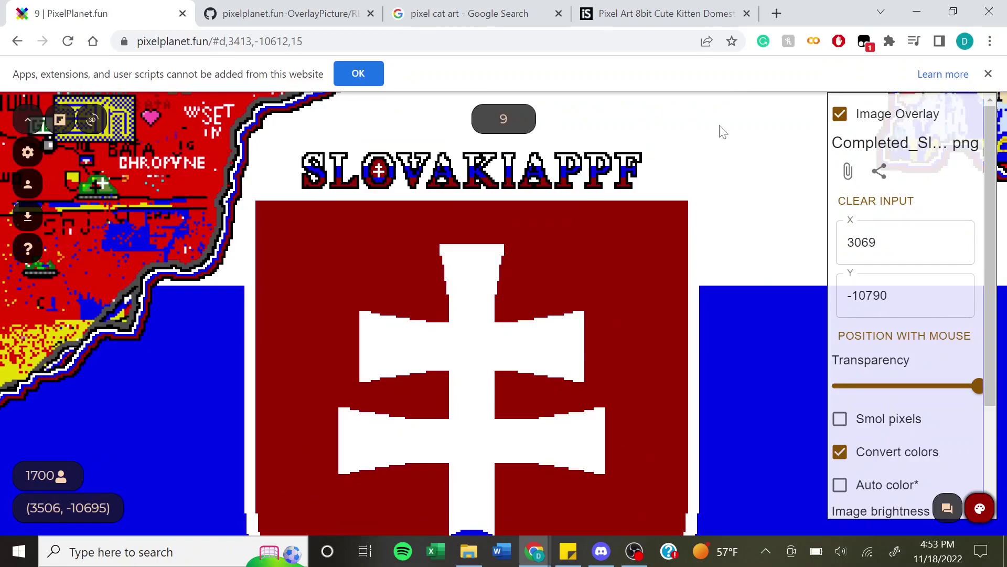
left_click_drag(719, 131, 715, 337)
scroll(515, 215, "up", 3)
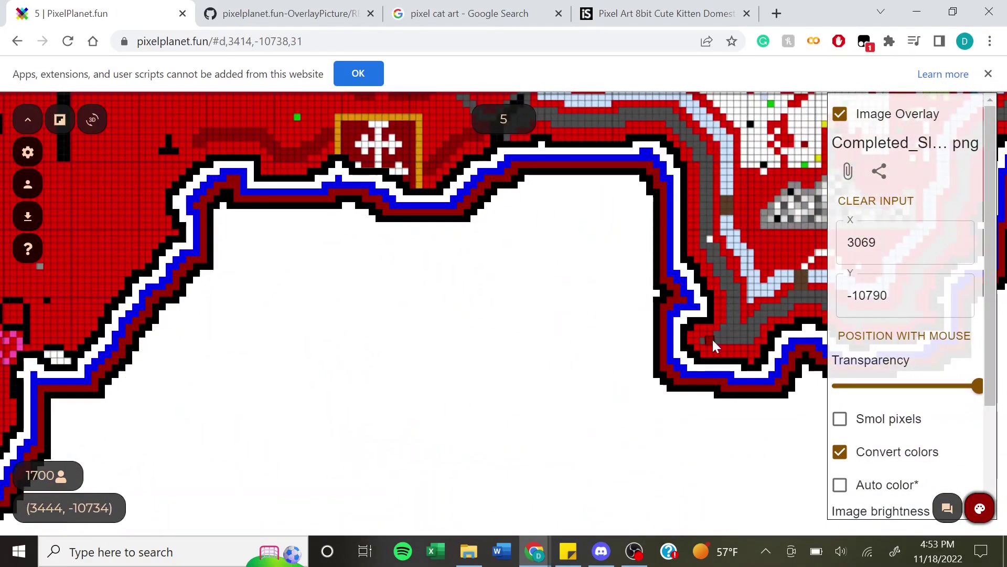
left_click(840, 418)
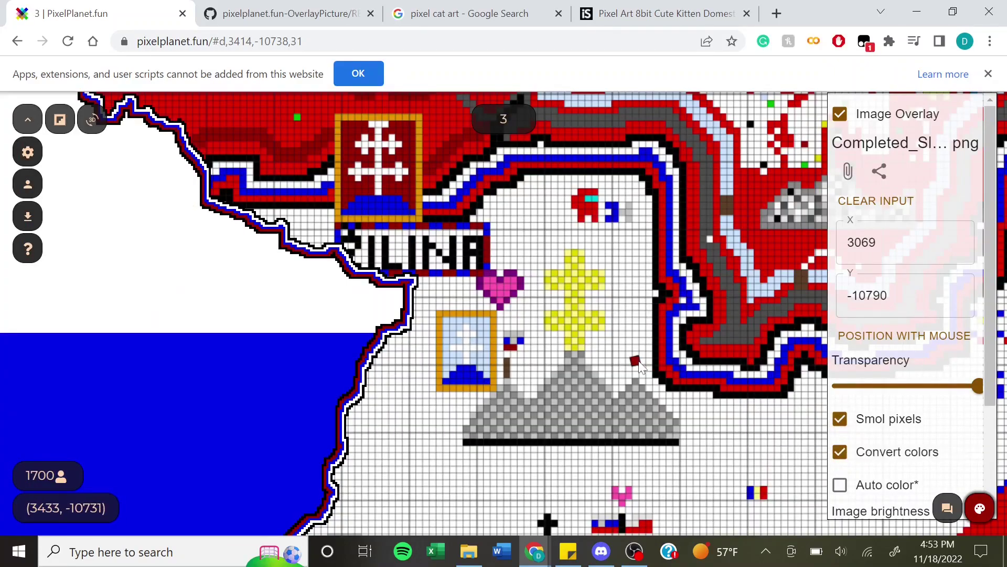
Zoom out, then pan and zoom in close on the border around the ZILINA artwork.
key("minus")
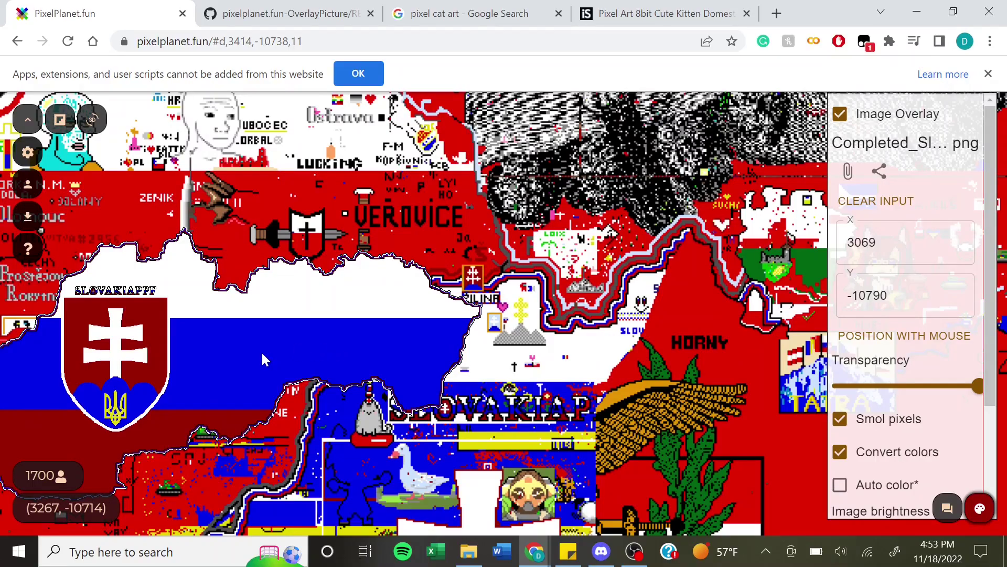
left_click_drag(261, 352, 351, 305)
key("plus")
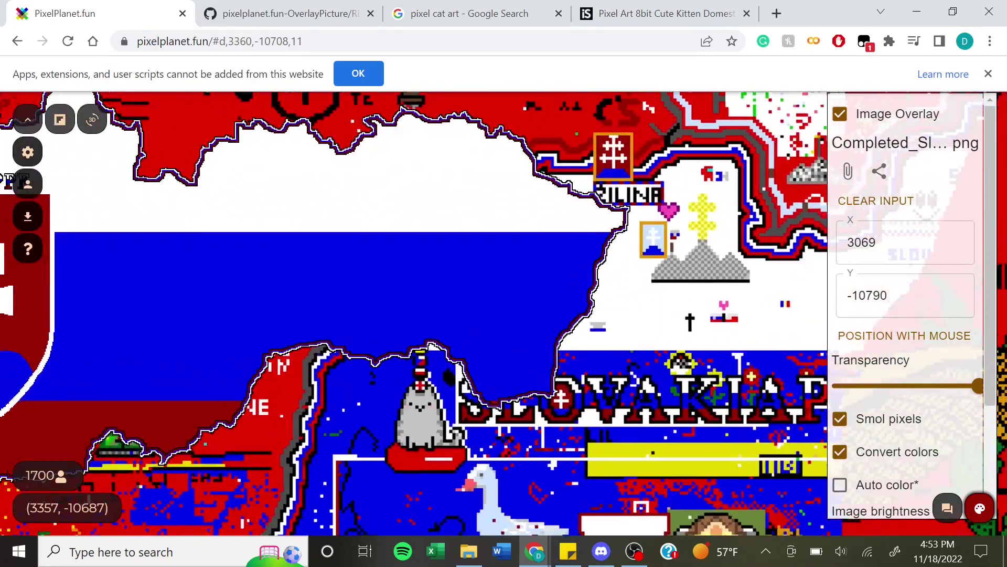
left_click_drag(545, 341, 339, 387)
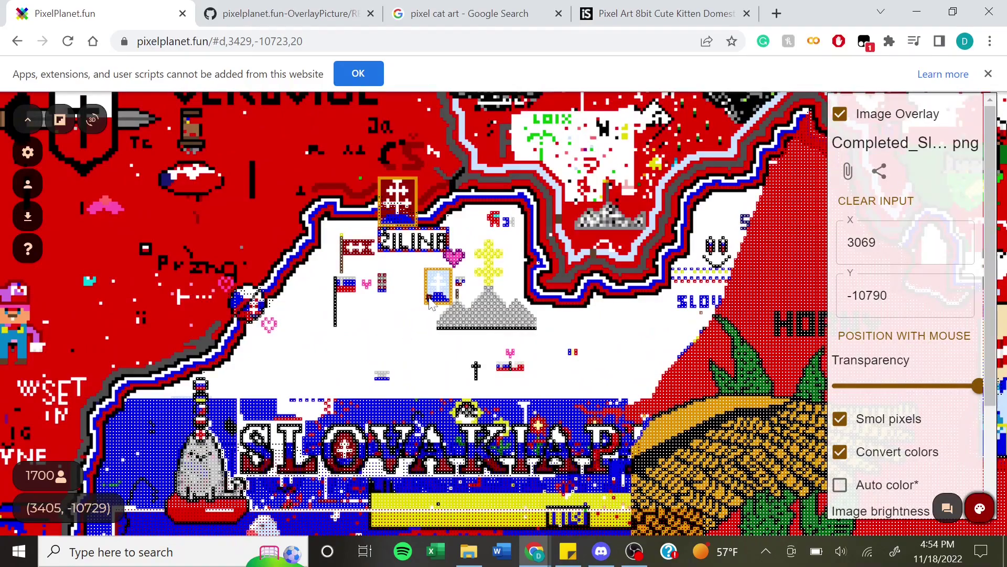
key("plus")
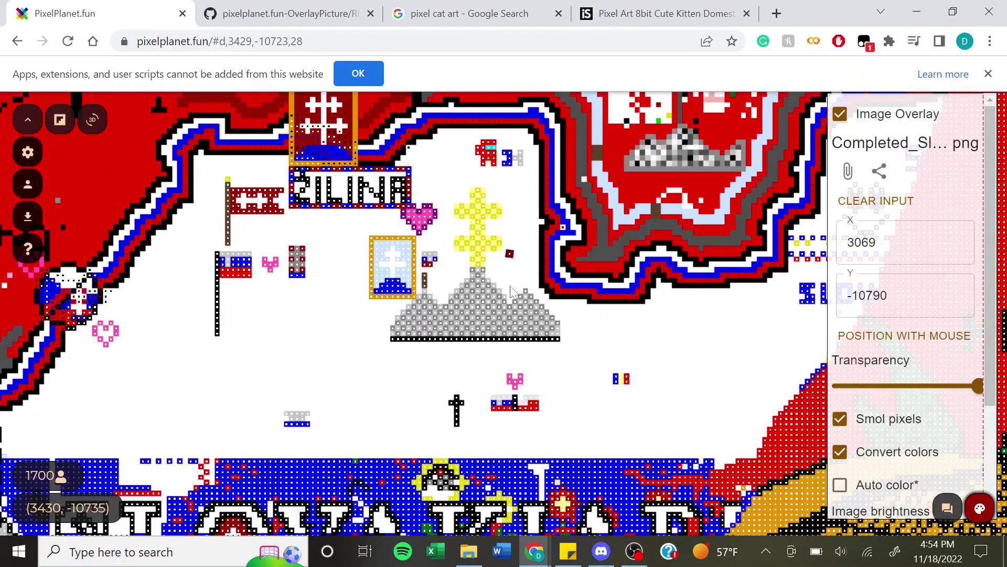
key("Up")
key("plus")
key("plus")
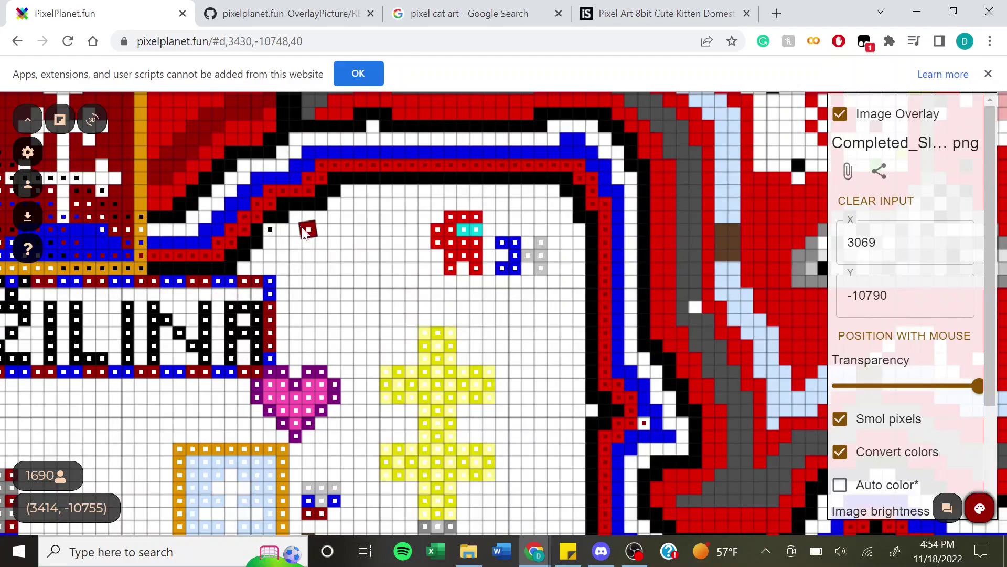
Pick black from the border to place a black pixel, then place a pixel inside the red shield.
middle_click(277, 232)
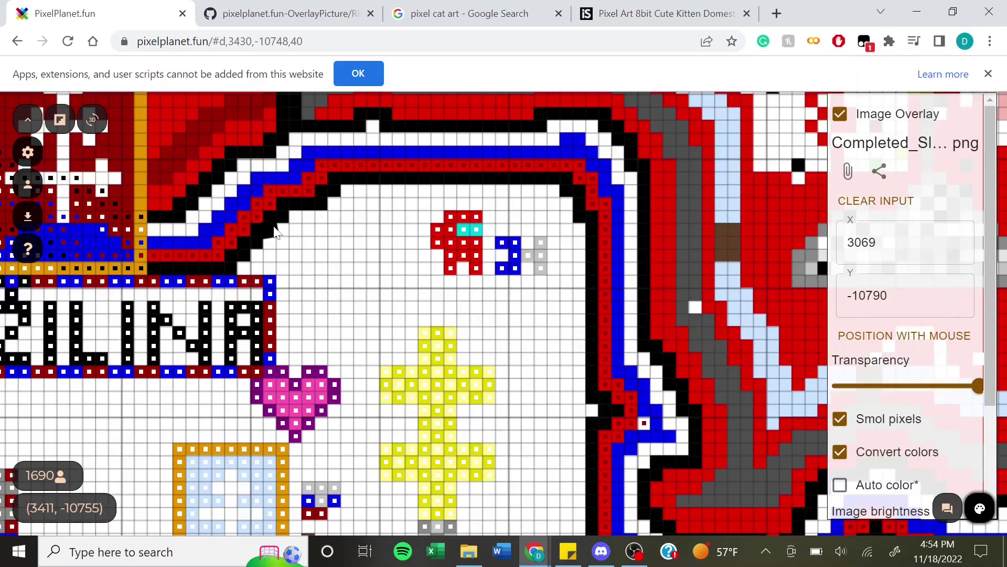
left_click(284, 232)
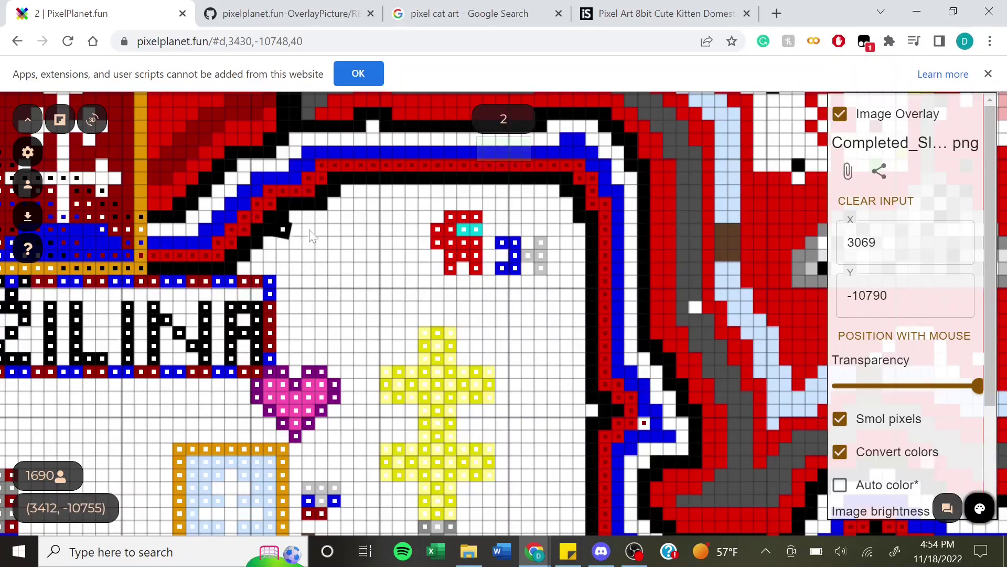
scroll(341, 241, "down", 10)
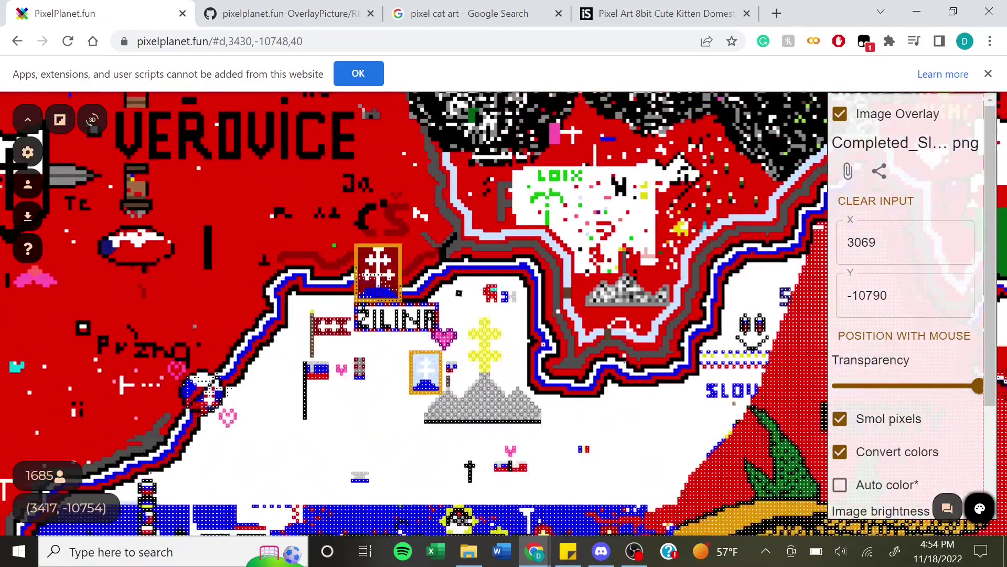
left_click_drag(389, 292, 274, 274)
scroll(479, 269, "up", 5)
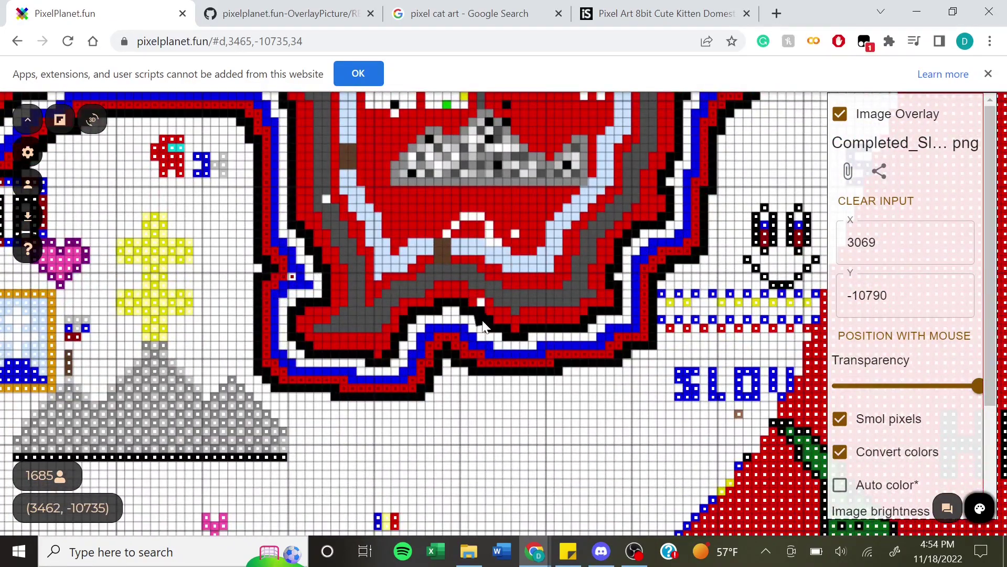
left_click(495, 244)
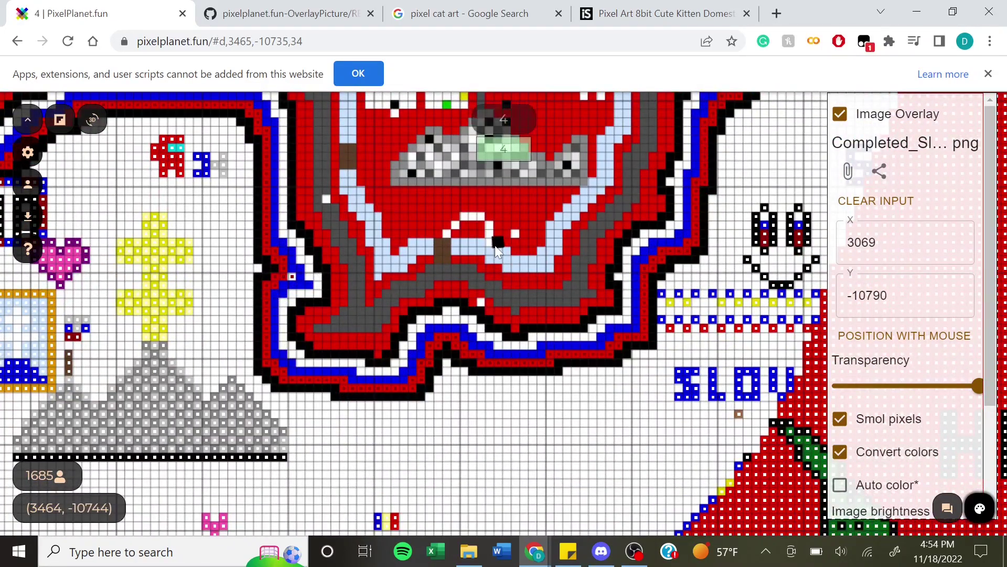
Pan back over the ZILINA area and mountains and show the colour palette.
scroll(496, 244, "down", 3)
left_click_drag(394, 336, 551, 313)
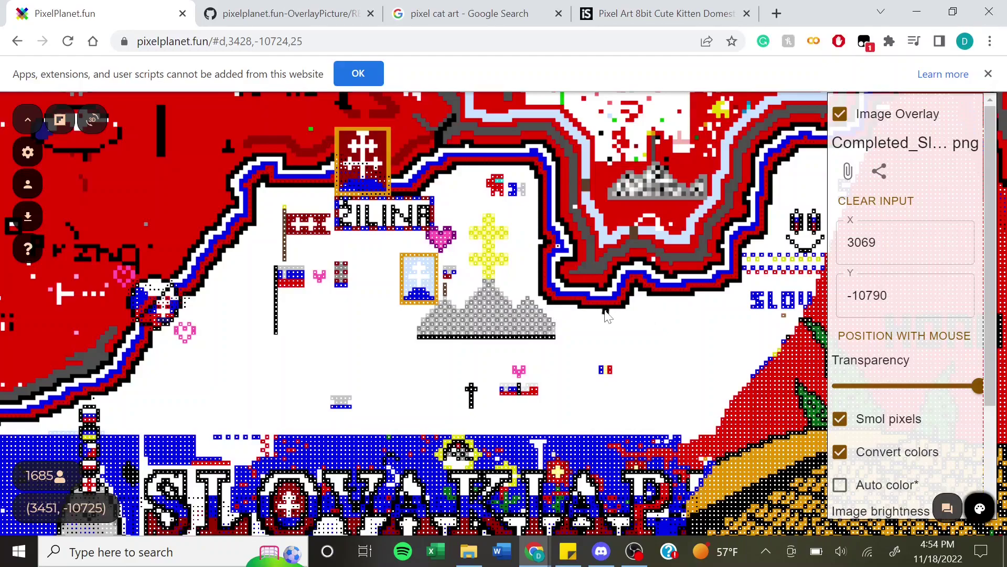
left_click(980, 508)
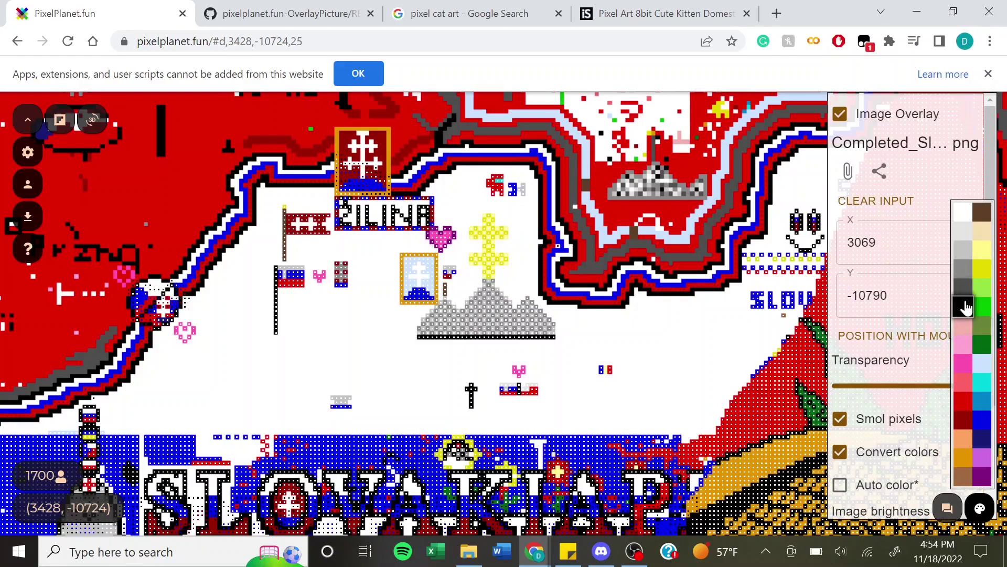
left_click(661, 13)
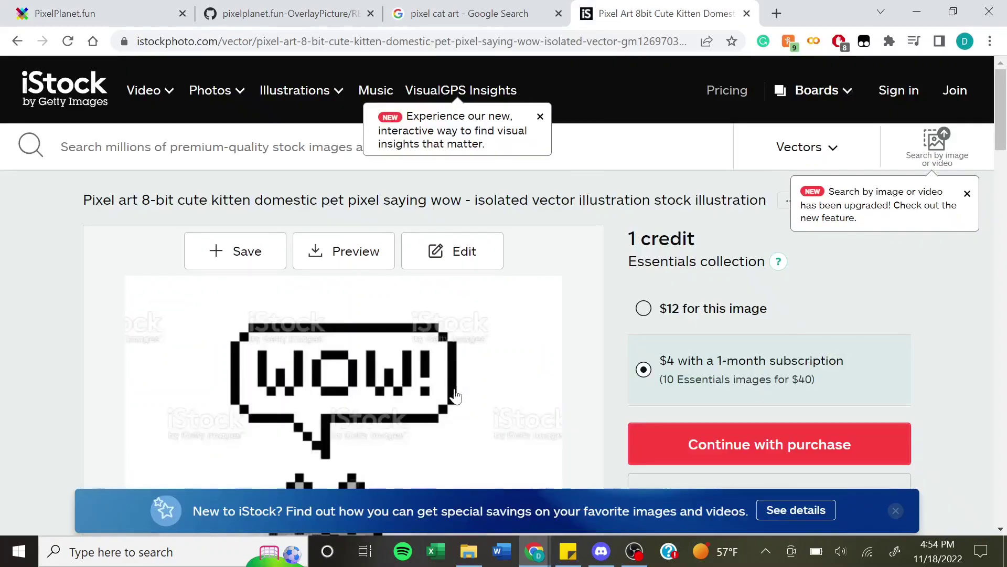
left_click_drag(593, 353, 596, 270)
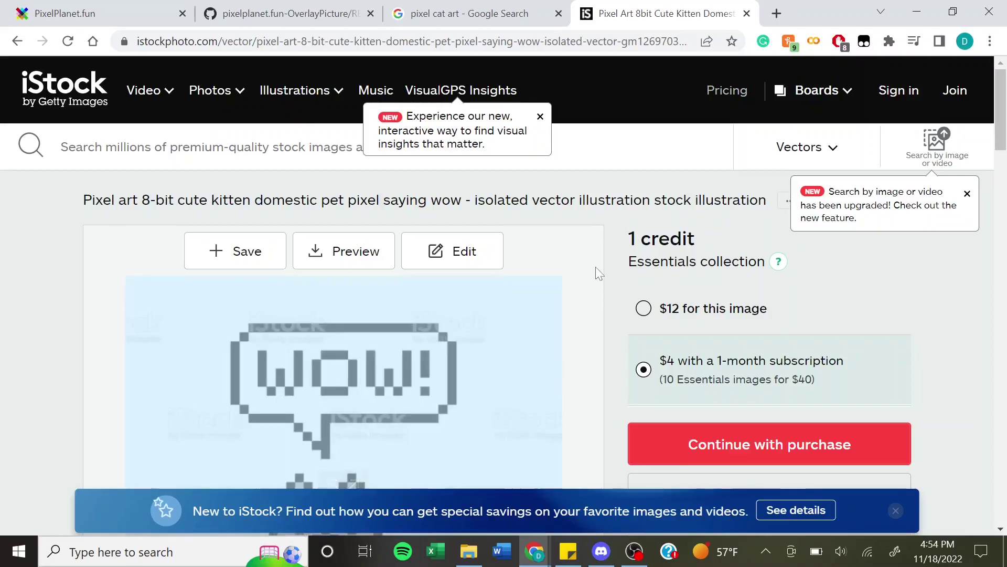
scroll(637, 242, "down", 6)
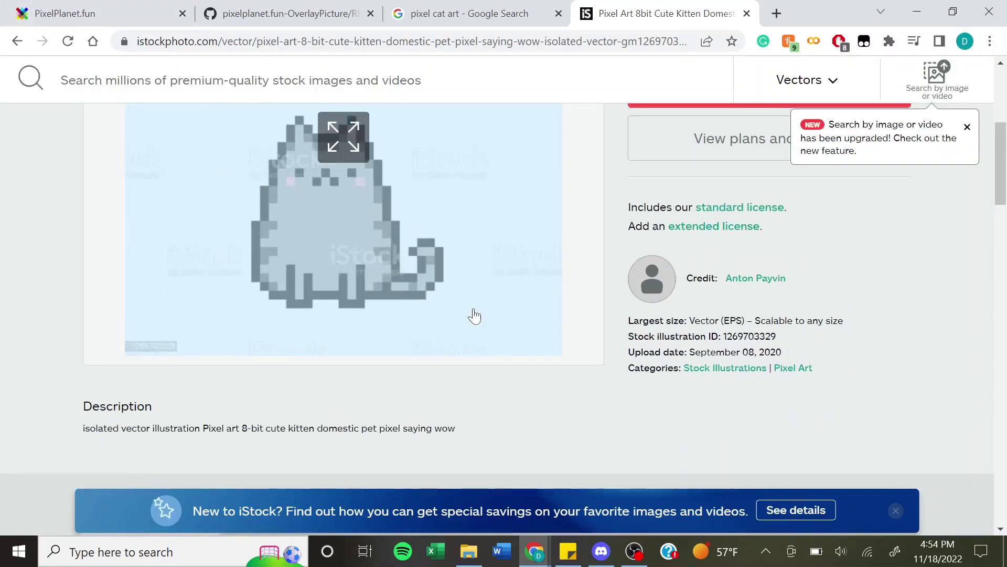
left_click(524, 381)
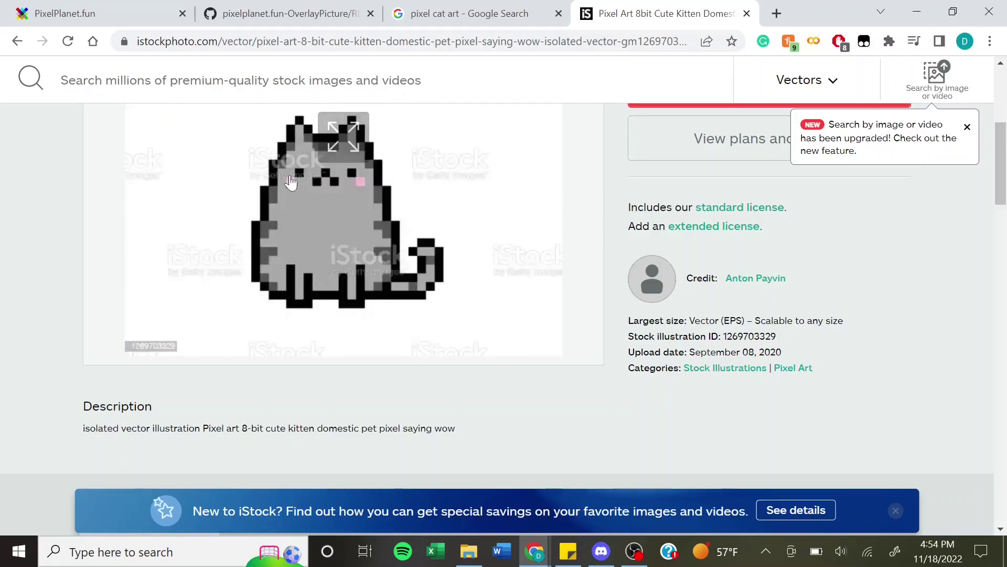
left_click(108, 12)
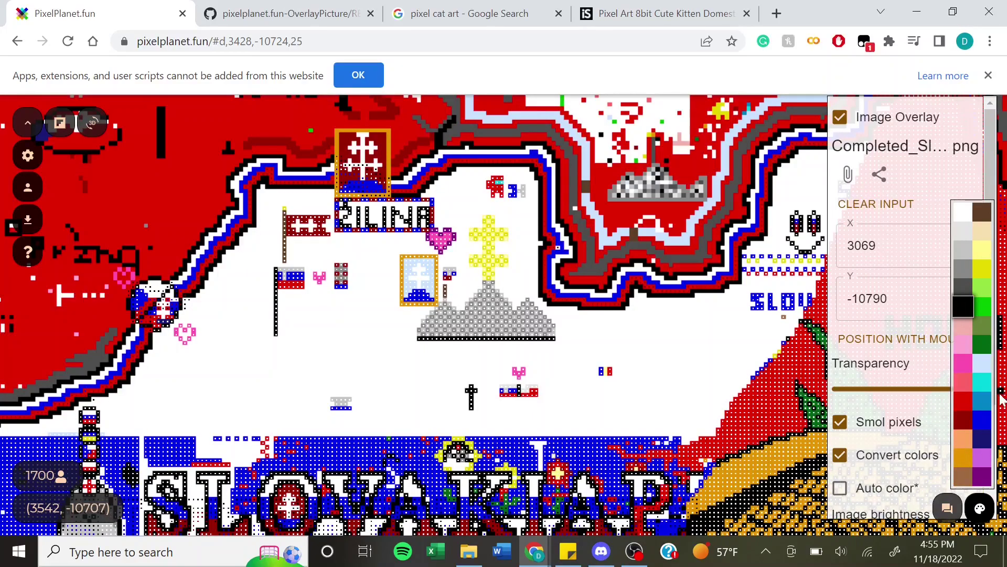
Toggle Convert colors back on, turn Auto color off, and slightly lower the overlay's image brightness.
left_click(861, 457)
left_click(861, 457)
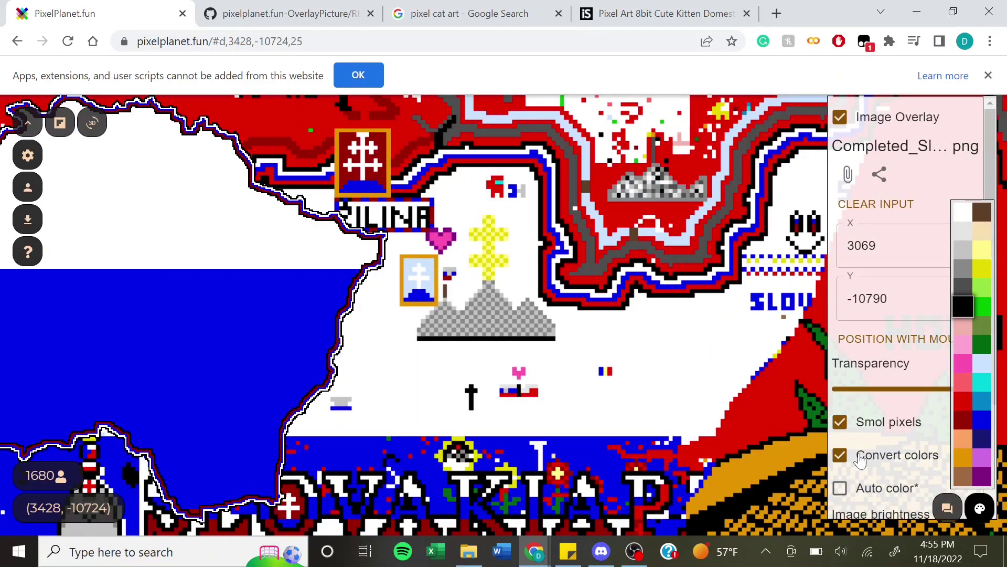
left_click(861, 459)
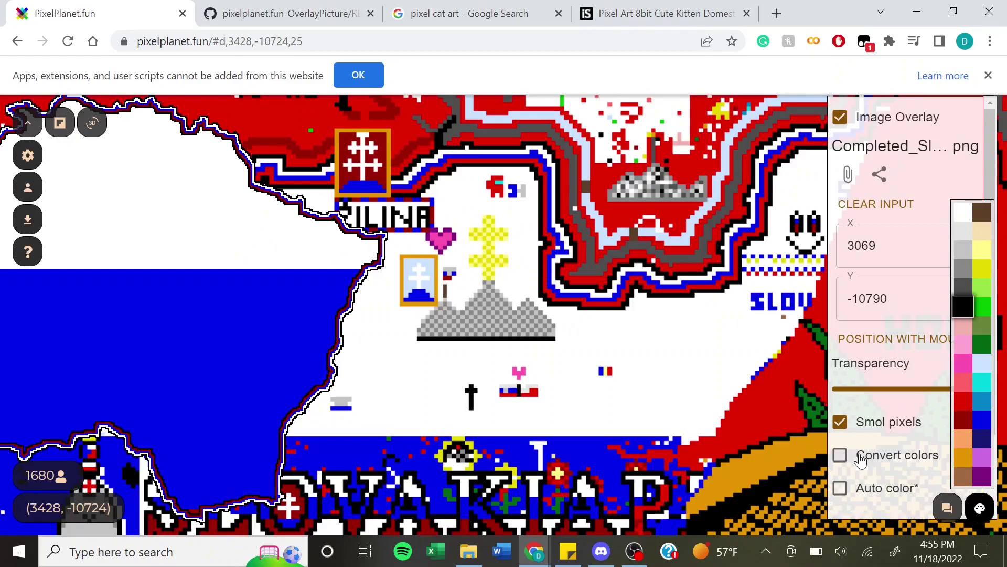
left_click(891, 454)
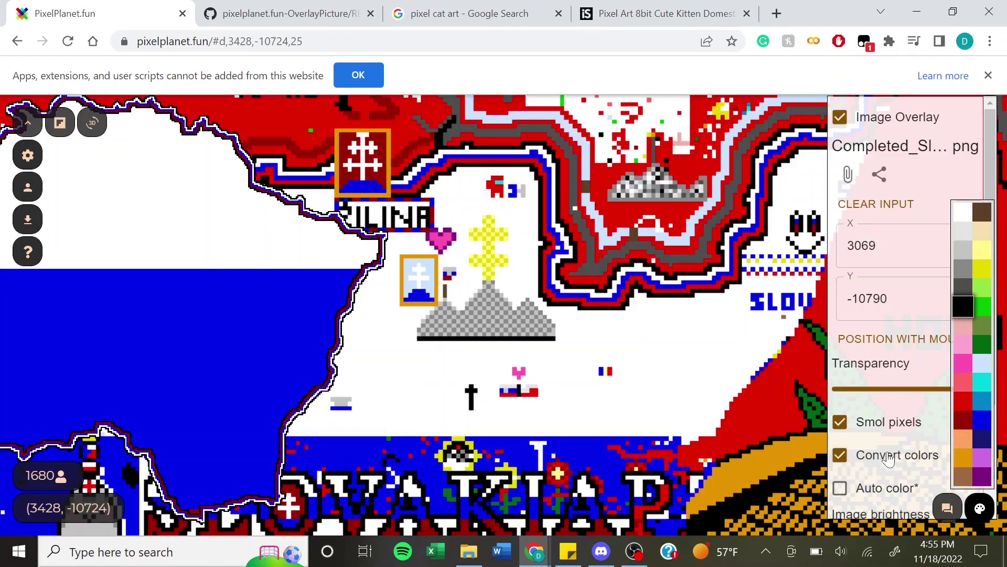
left_click(875, 491)
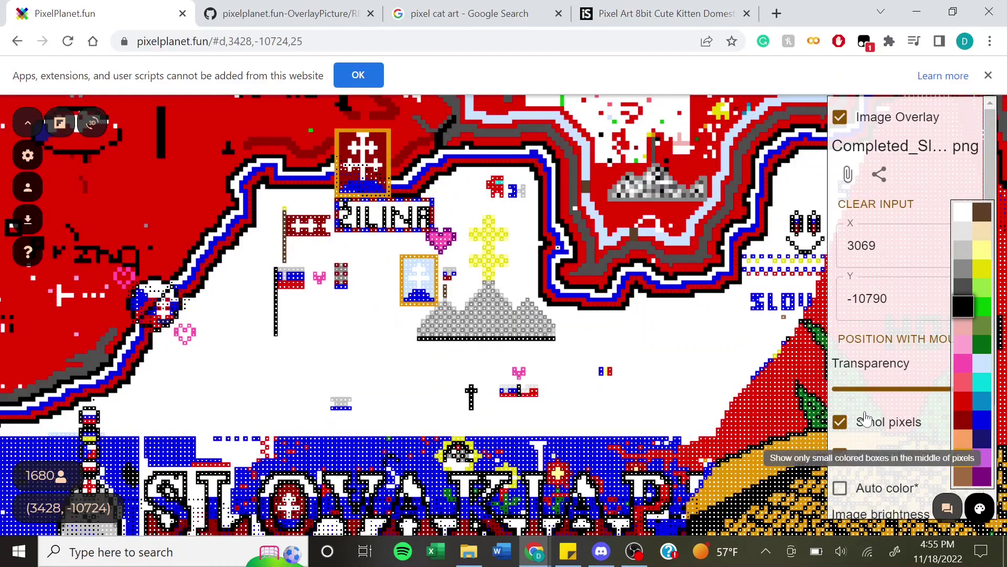
left_click_drag(997, 128, 1004, 273)
left_click_drag(909, 395, 906, 395)
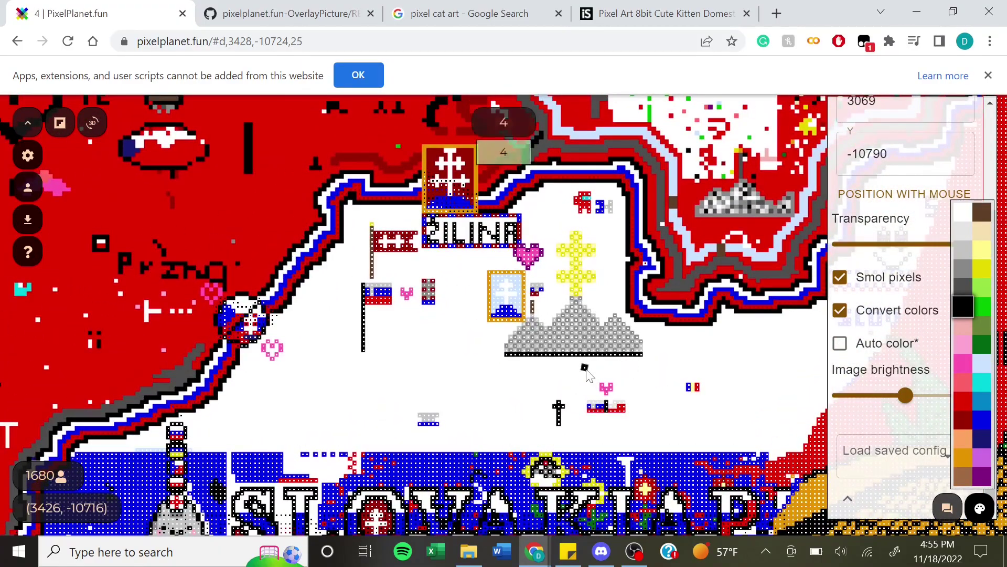
Zoom in and paint white over the stray black pixel below the grey mountains.
scroll(626, 253, "up", 3)
left_click_drag(600, 398, 514, 354)
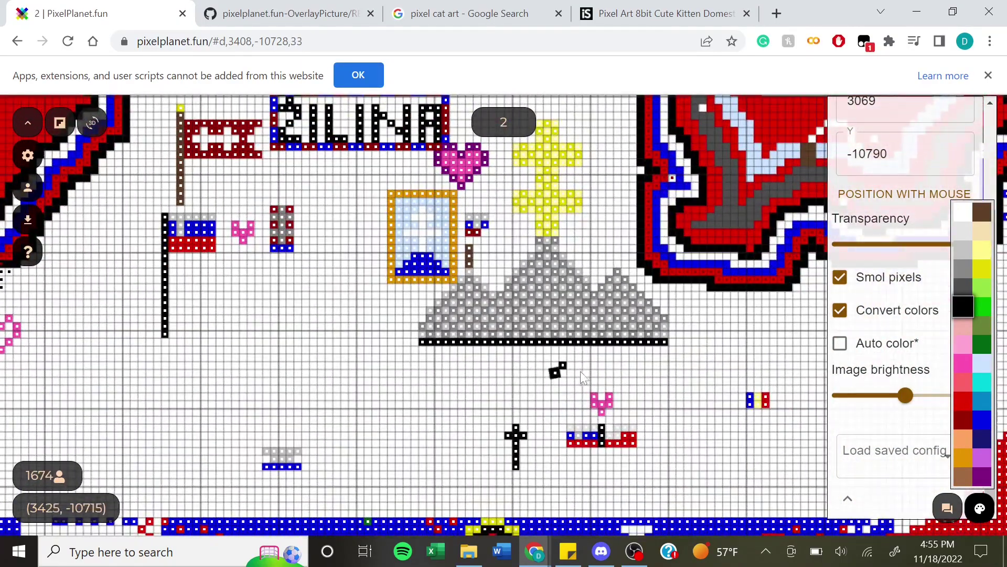
left_click(566, 363)
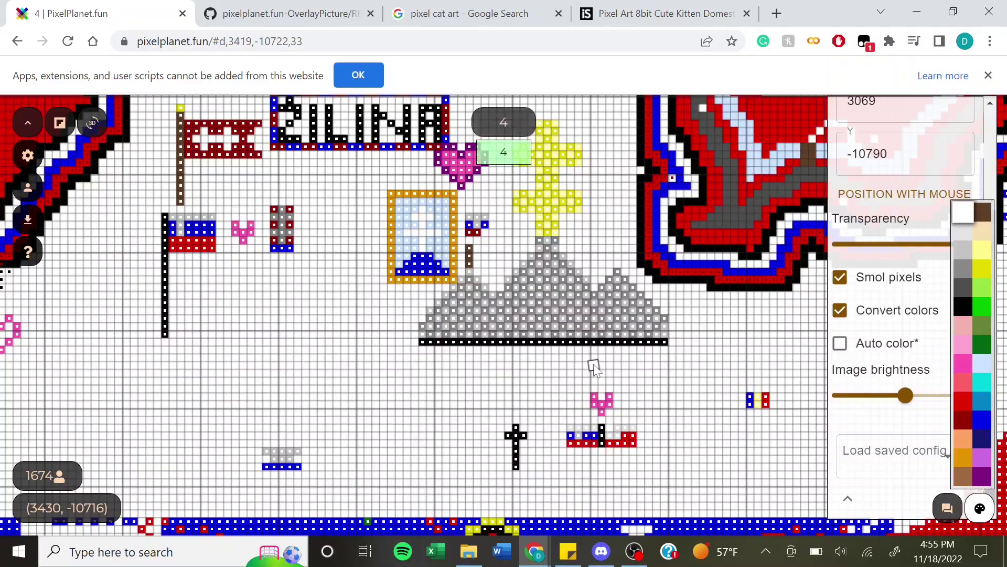
left_click_drag(594, 363, 568, 386)
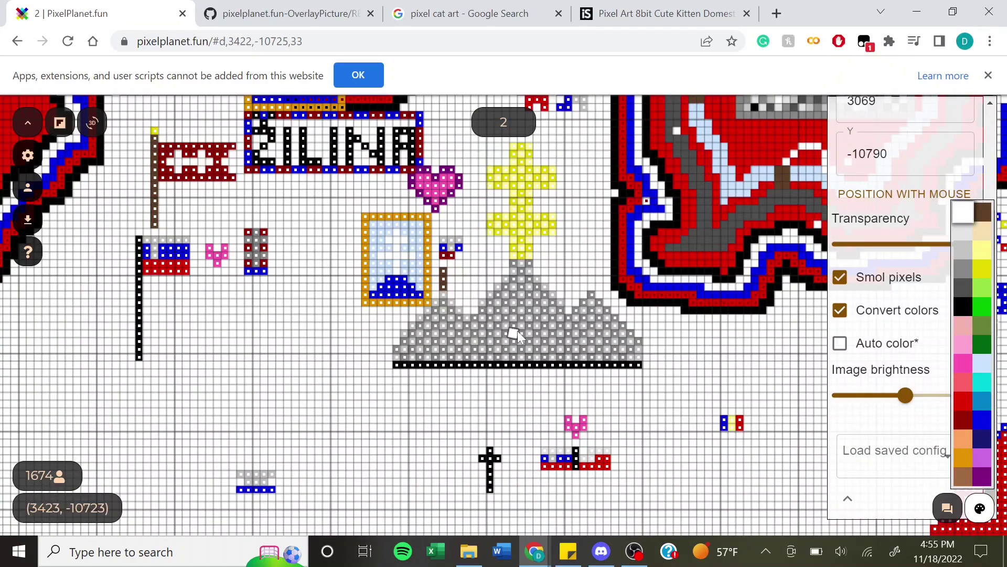
Pan south past the SLOVAKIA banner and centre the big white double cross.
scroll(517, 331, "down", 5)
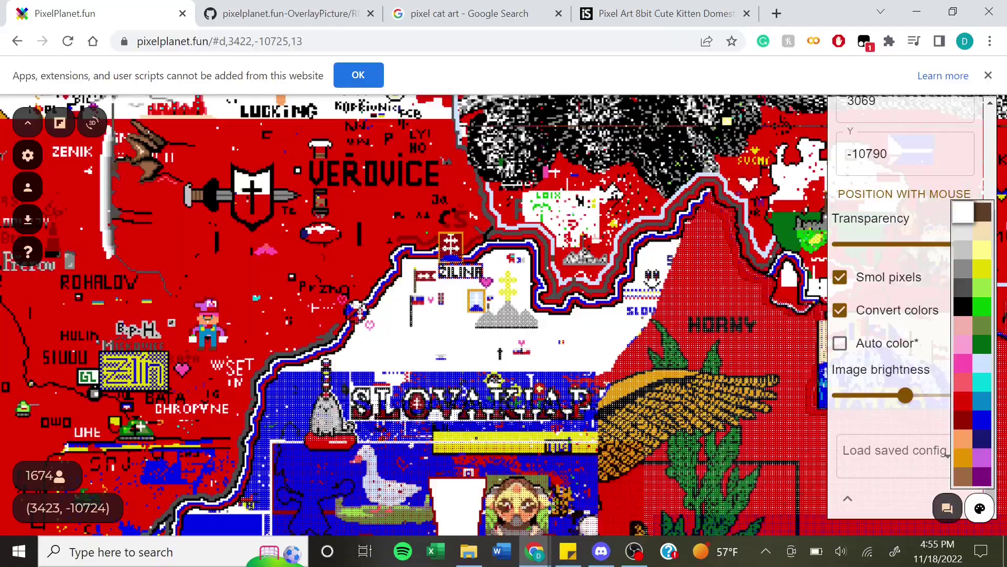
key("Down")
key("Down")
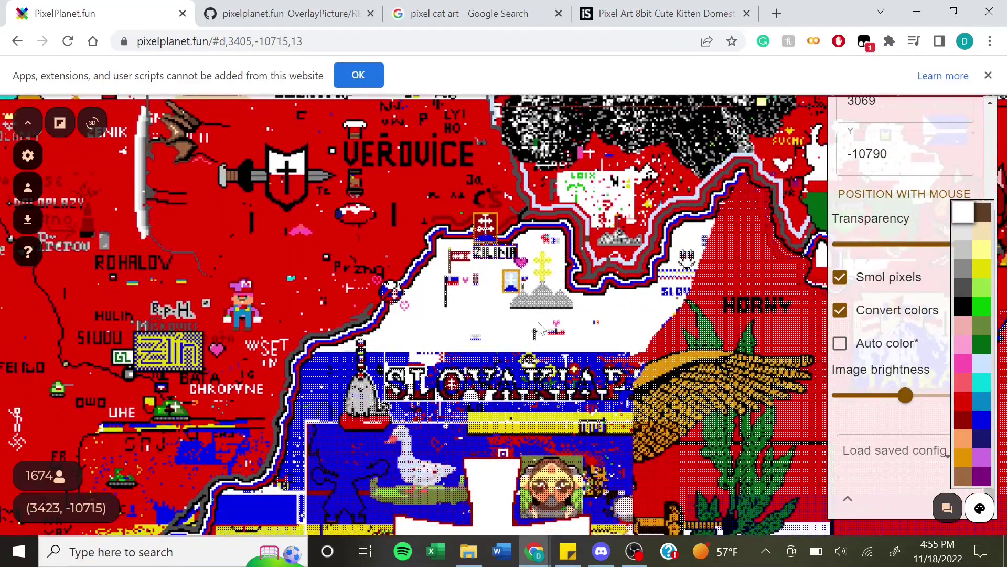
key("Left")
key("Down")
key("Down")
key("Left")
key("Left")
key("Left")
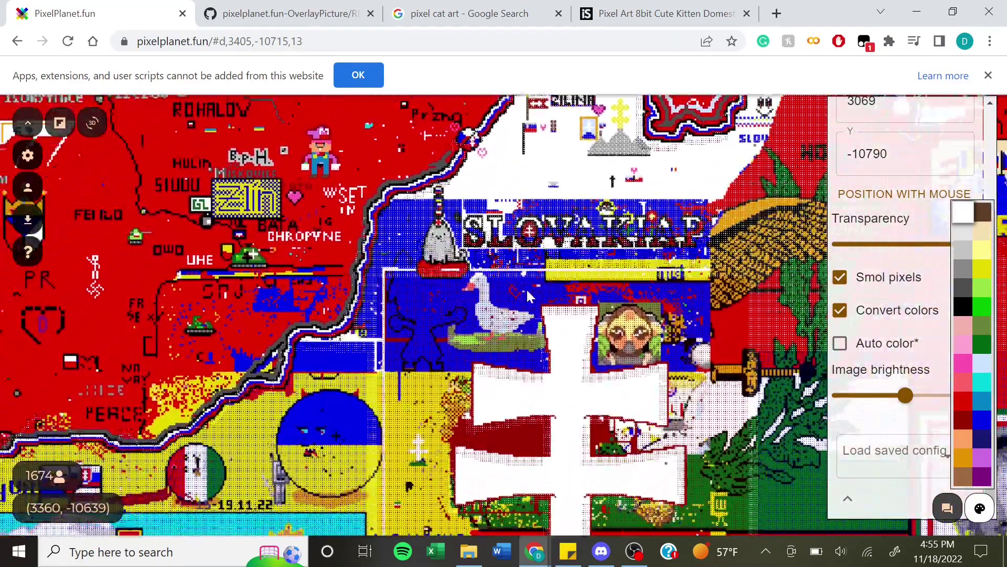
key("Down")
key("Right")
key("Down")
scroll(602, 318, "down", 2)
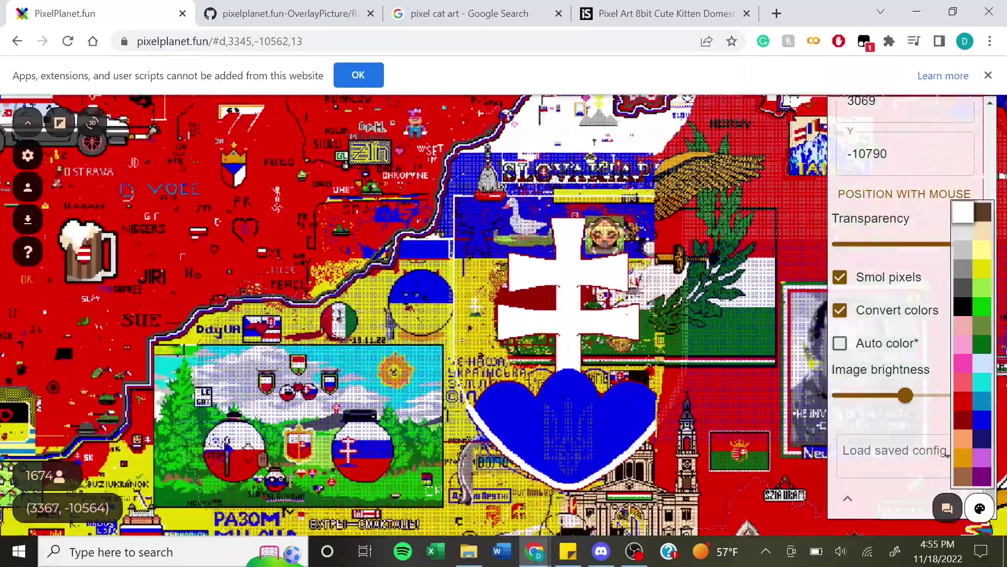
left_click_drag(602, 317, 541, 359)
Zoom in and centre the view on the double cross's arms.
scroll(501, 332, "up", 5)
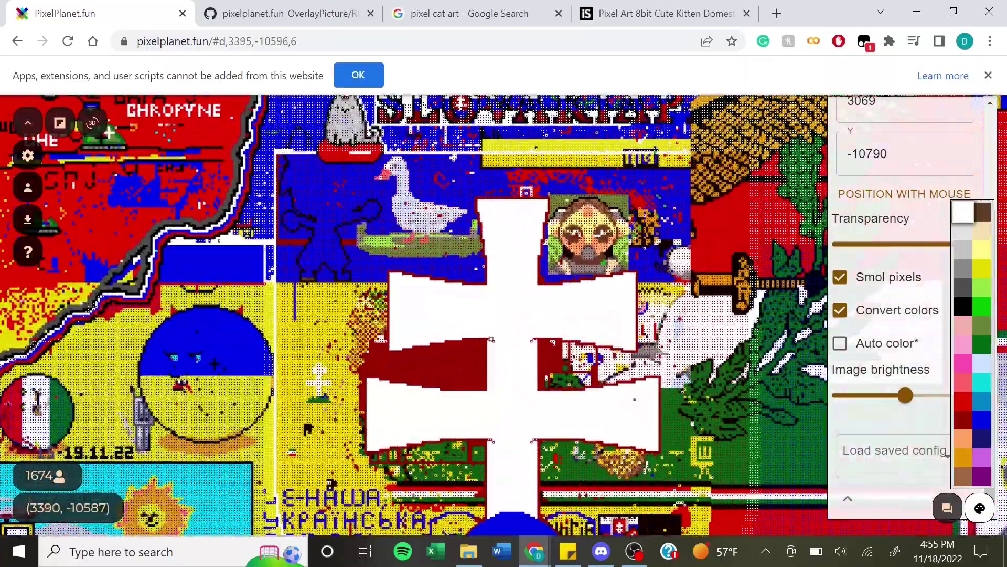
key("Down")
key("Down")
left_click_drag(461, 362, 473, 408)
left_click_drag(525, 386, 488, 427)
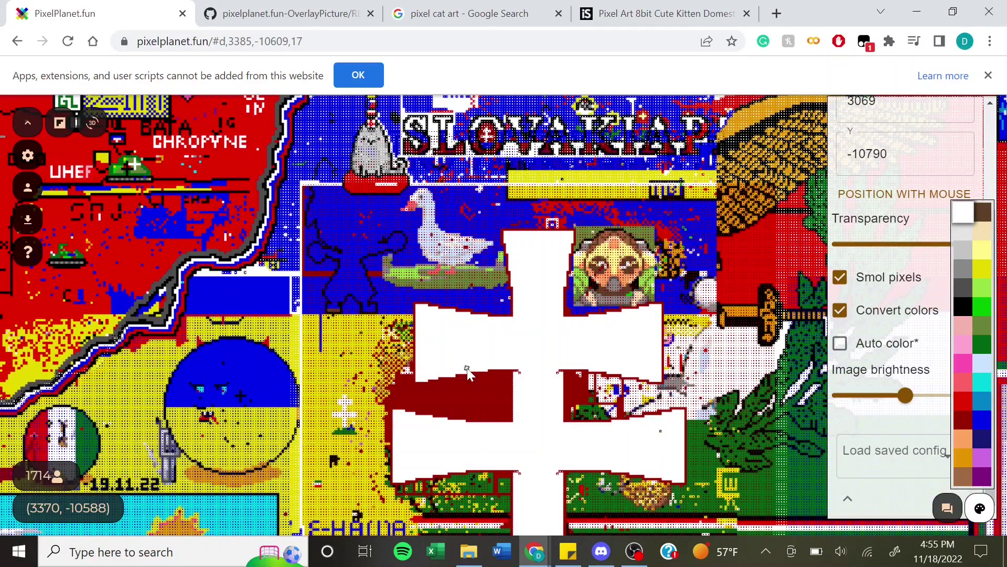
scroll(469, 372, "up", 2)
scroll(526, 367, "up", 1)
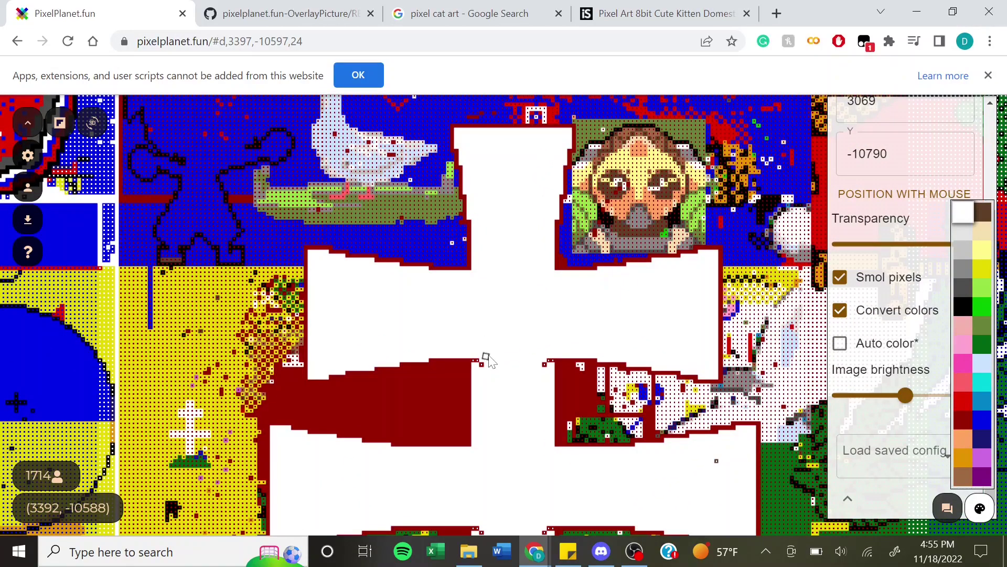
scroll(486, 358, "down", 4)
scroll(485, 359, "up", 5)
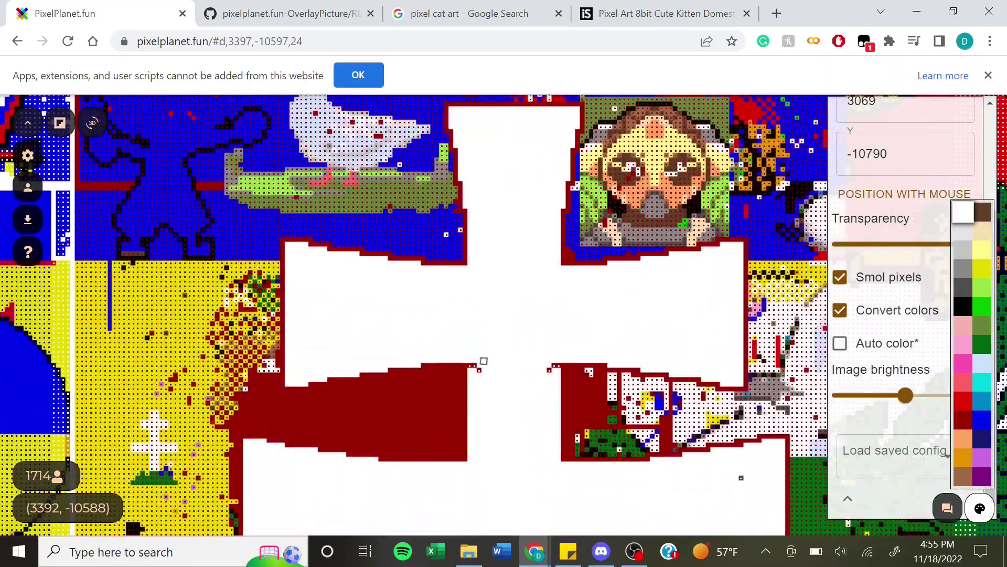
Pick white from the canvas and place a white pixel beside the blue-and-yellow ball.
left_click_drag(484, 384, 533, 344)
key("Left")
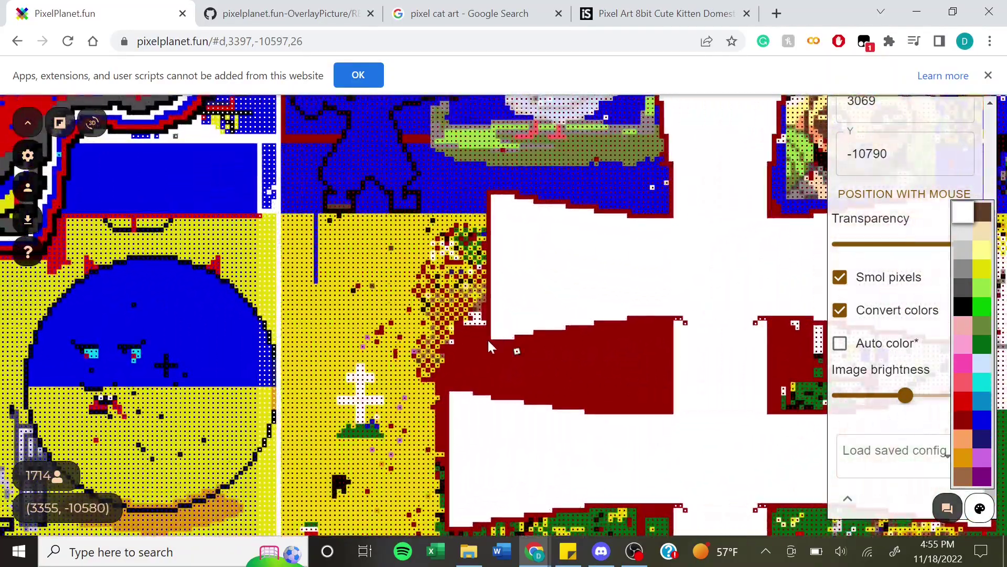
middle_click(486, 339)
key("Left")
key("Down")
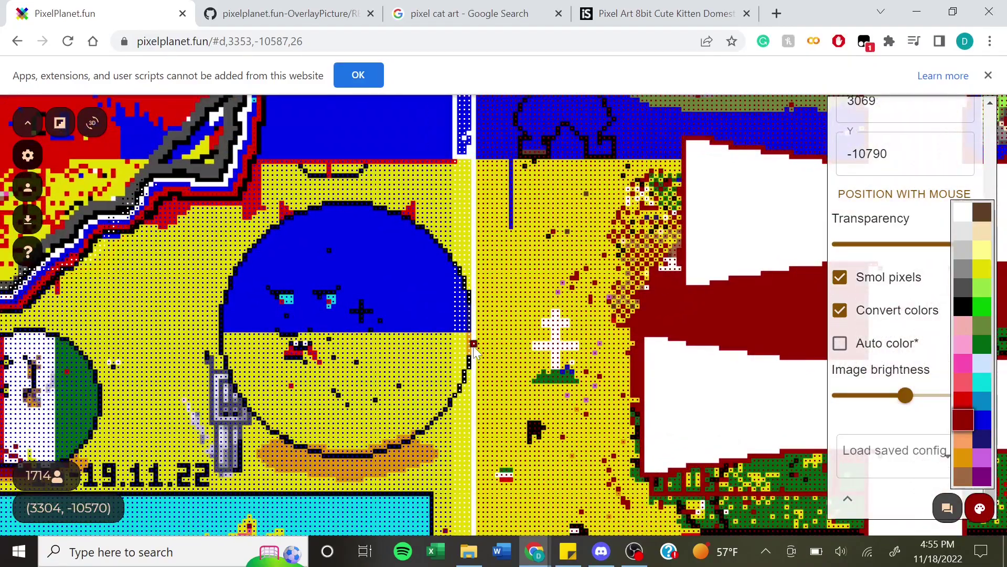
middle_click(474, 348)
key("Up")
key("plus")
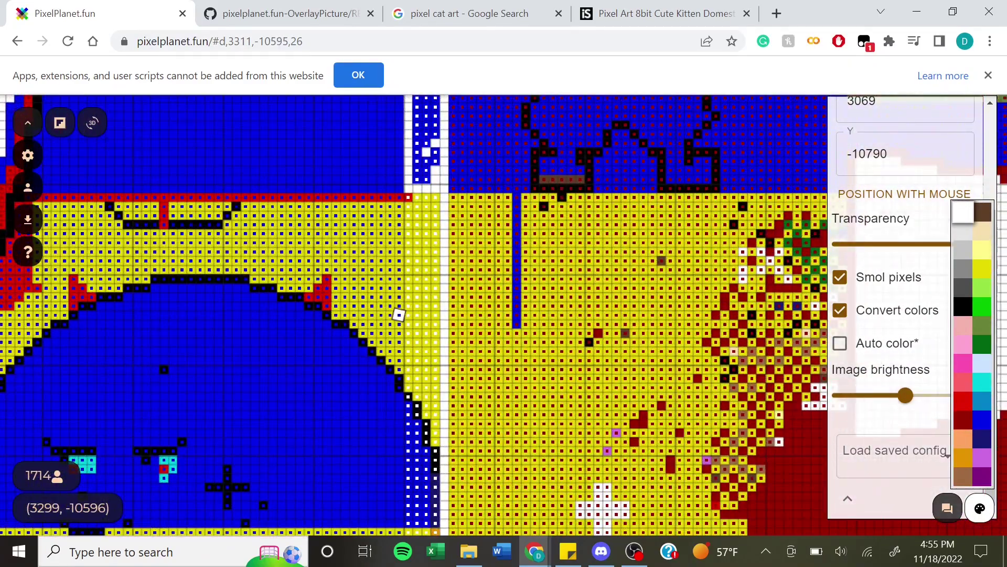
left_click(408, 342)
key("minus")
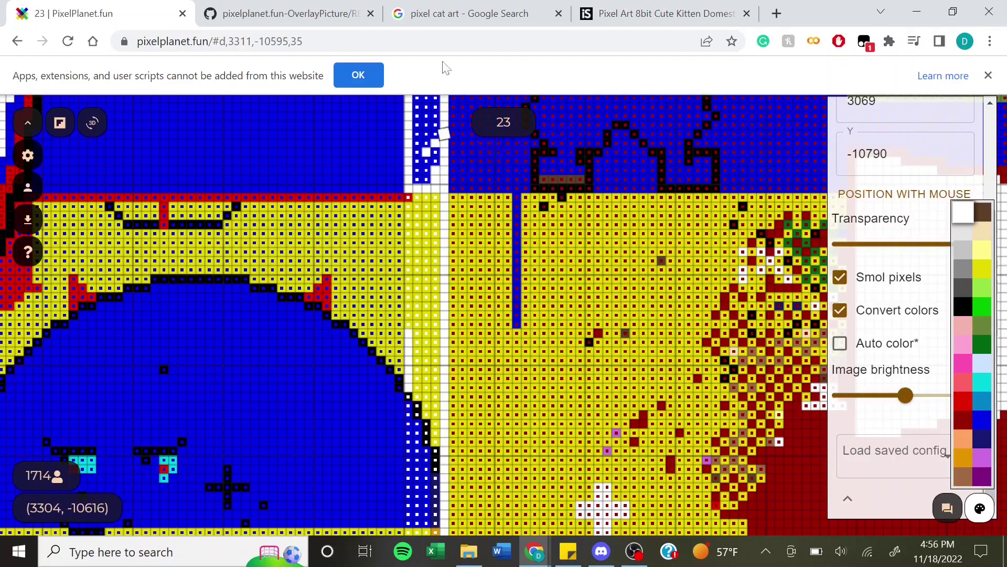
Merge the pixel cat art search tab into the PixelPlanet window, maximize it, and return to PixelPlanet.
left_click(449, 18)
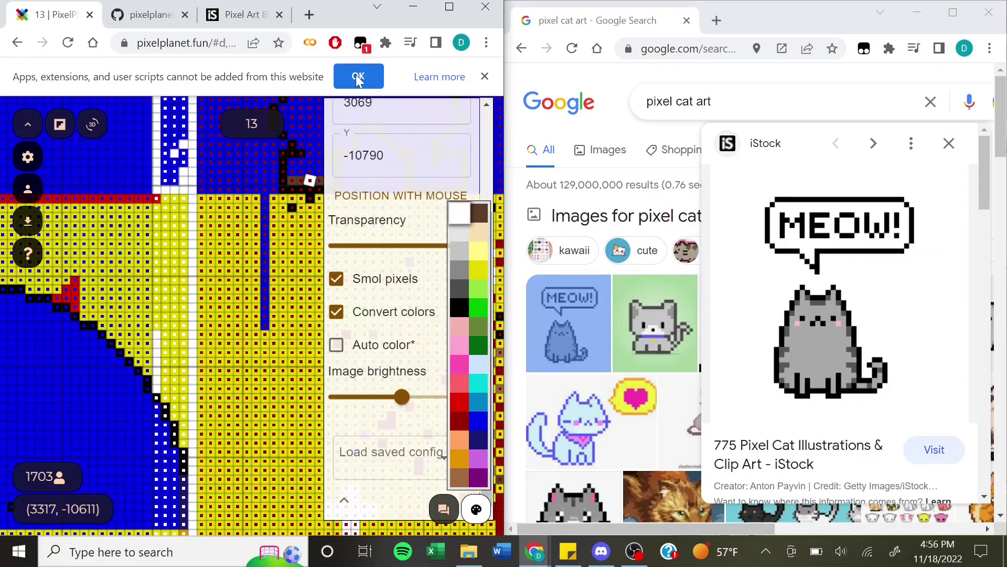
left_click_drag(650, 23, 189, 16)
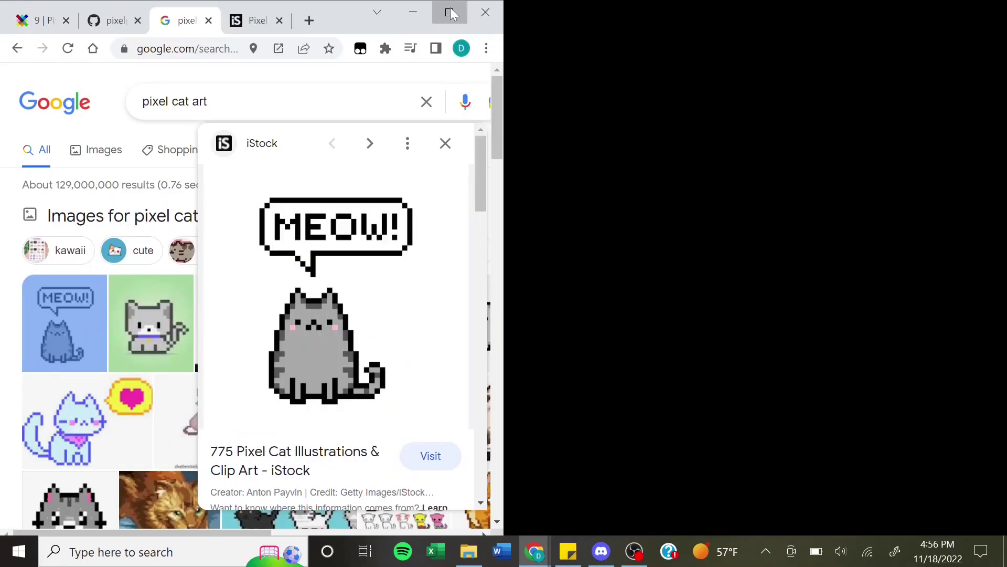
left_click(449, 7)
left_click(128, 7)
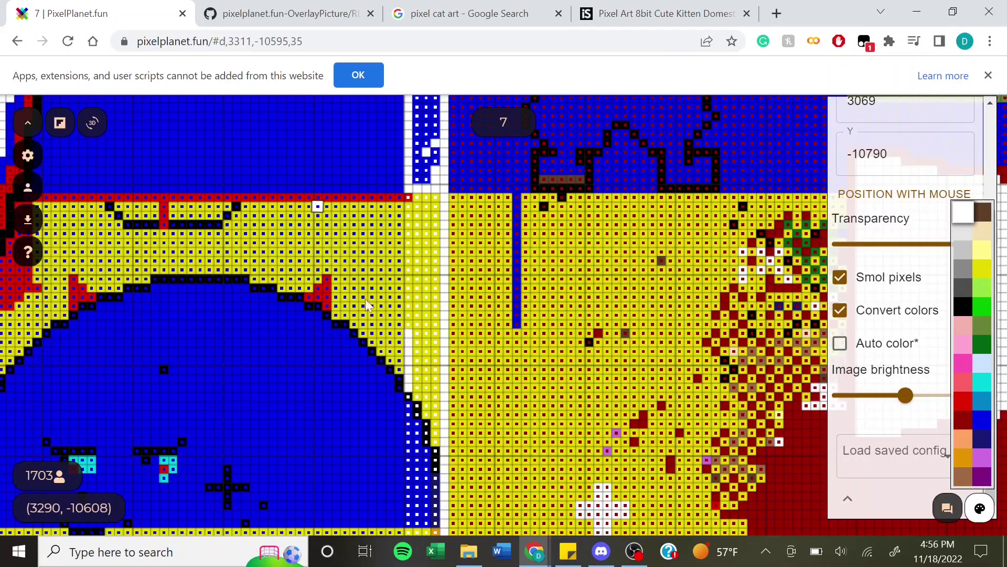
Place a pixel, then zoom and pan around the Slovak double-cross area near X 3069, Y -10790.
left_click(410, 210)
scroll(407, 329, "down", 5)
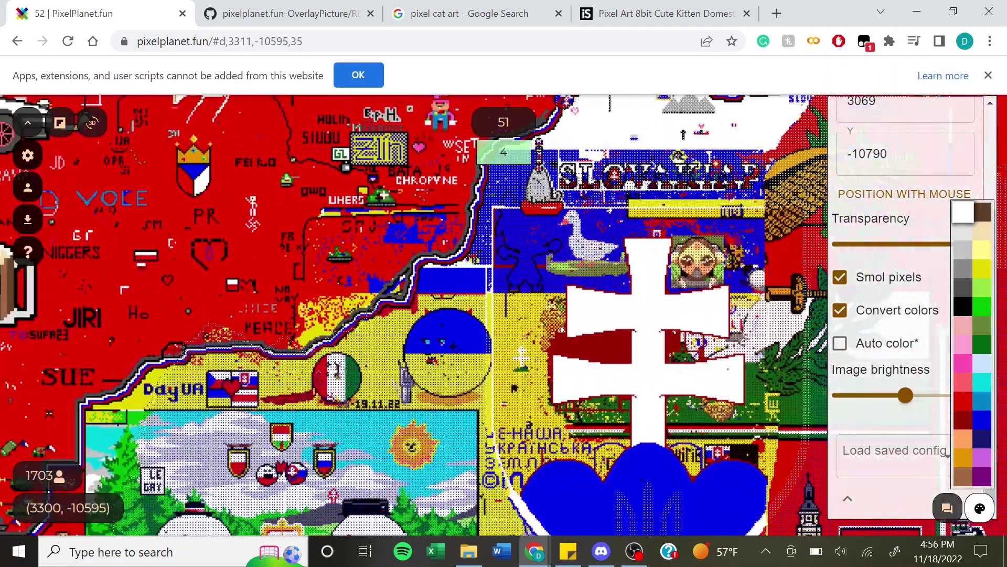
left_click_drag(561, 363, 429, 363)
left_click_drag(555, 355, 434, 439)
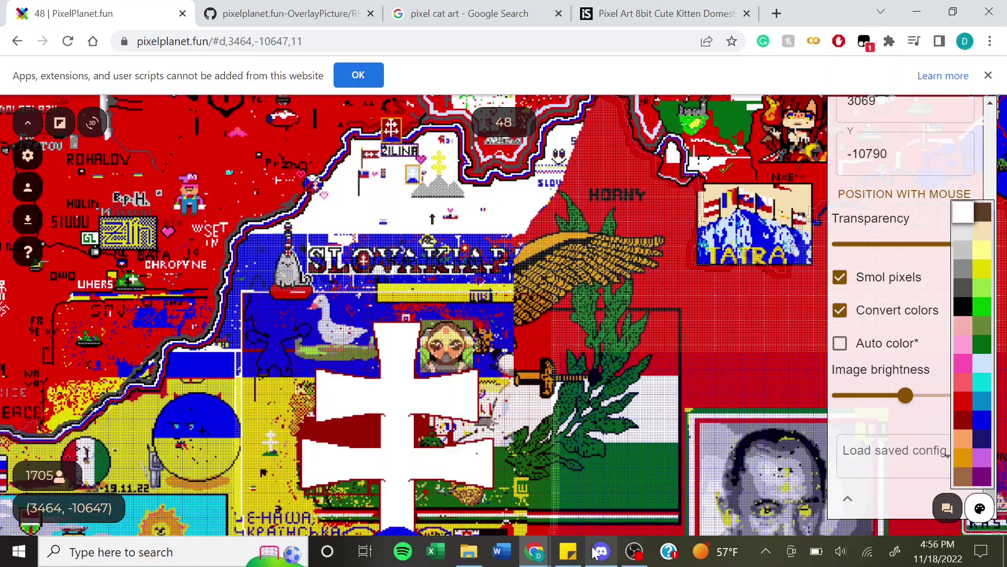
key("minus")
key("minus")
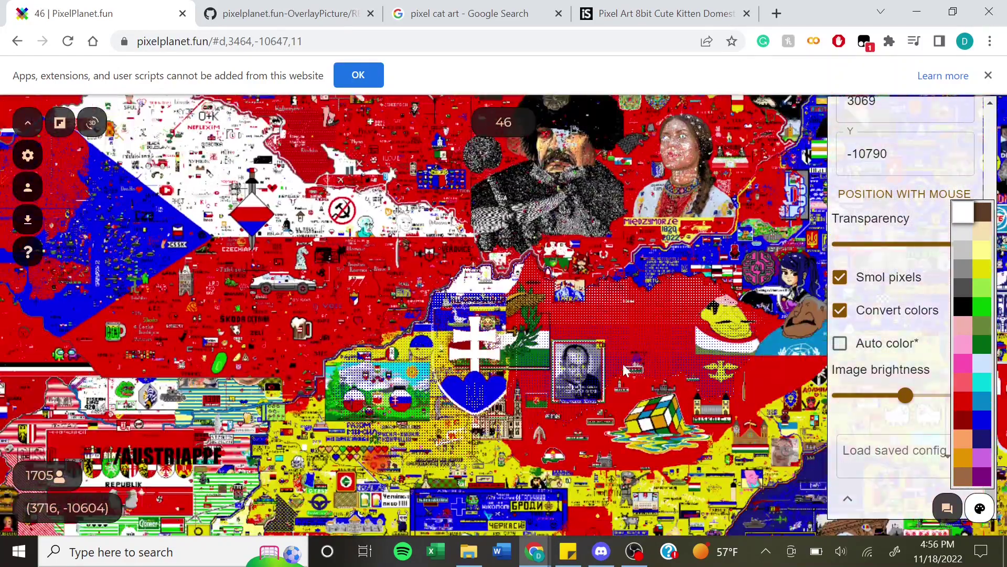
left_click_drag(579, 360, 511, 276)
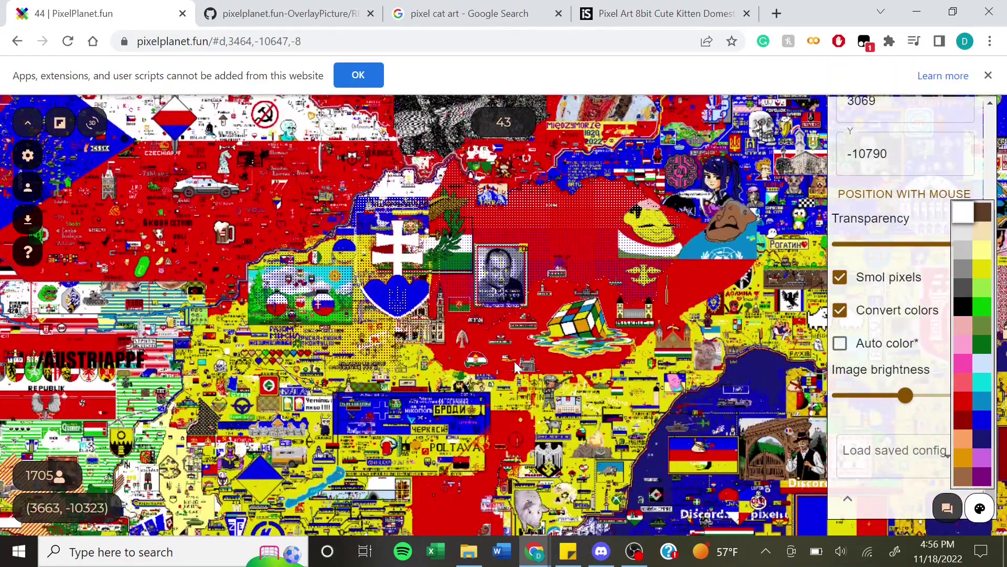
scroll(514, 328, "down", 1)
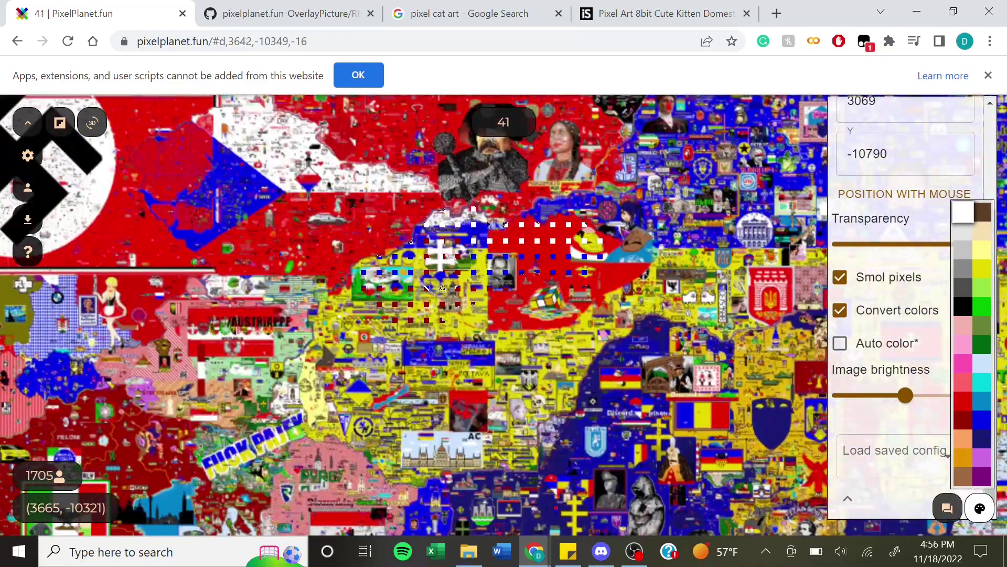
scroll(507, 300, "up", 2)
left_click_drag(501, 323, 528, 401)
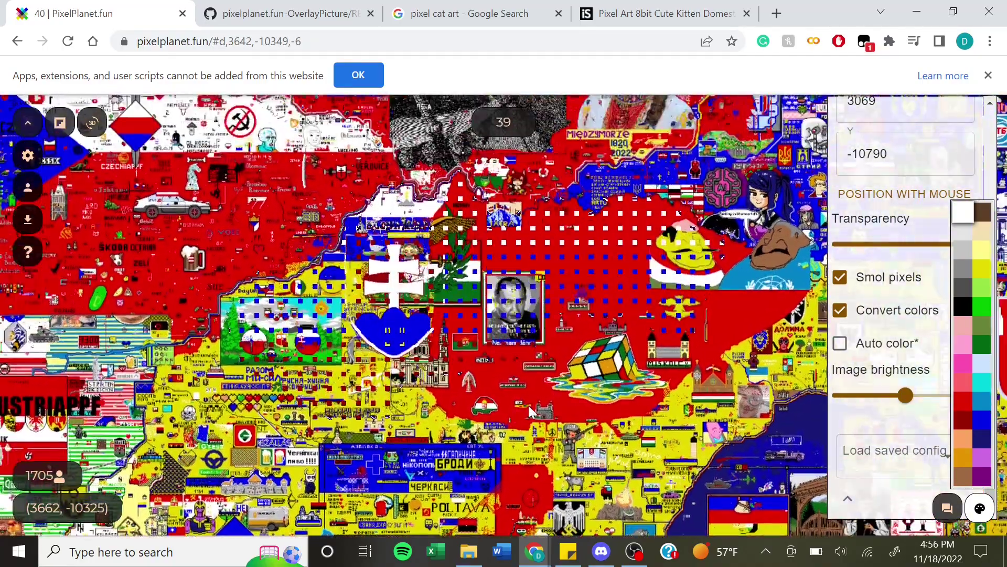
scroll(563, 394, "up", 2)
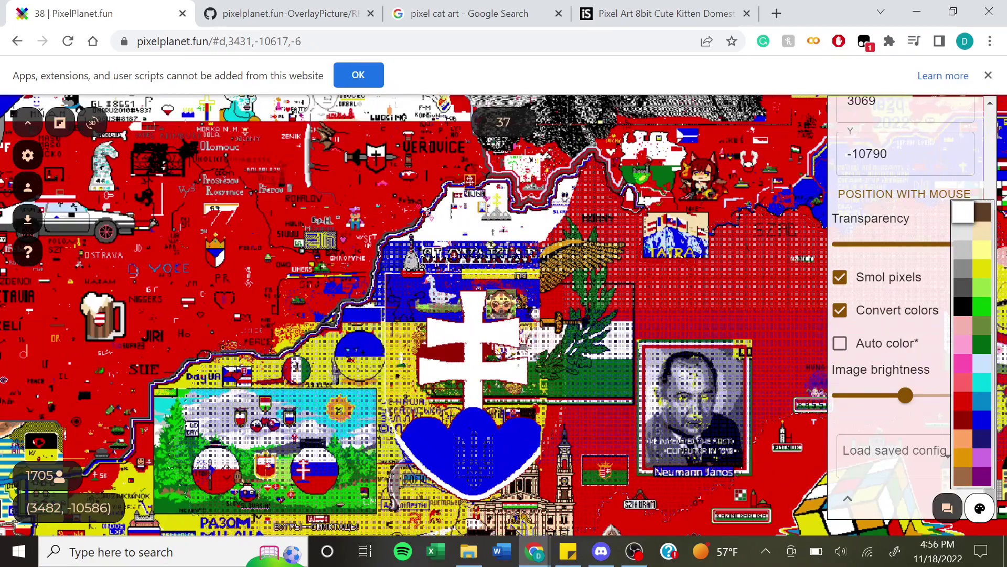
key("plus")
key("plus")
key("plus")
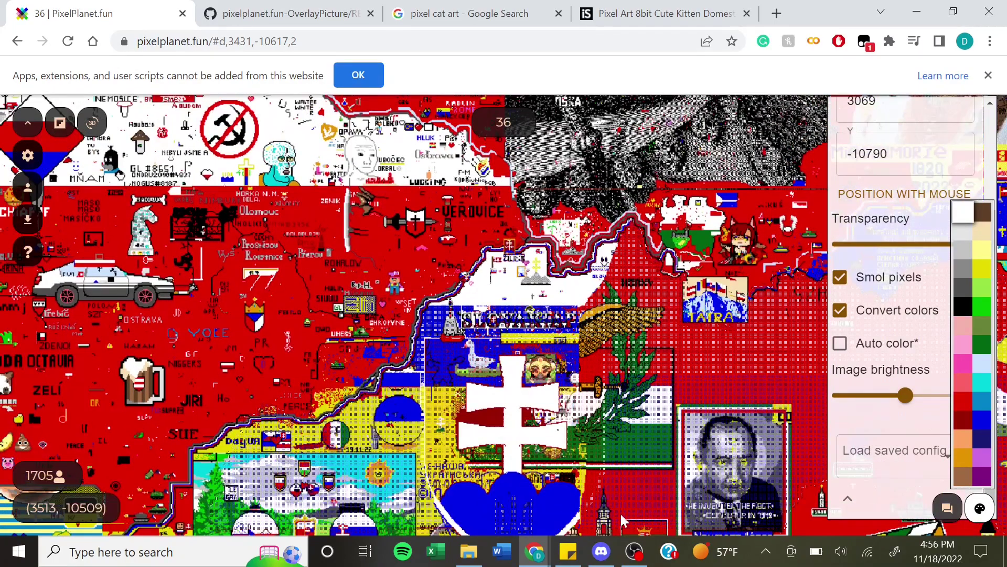
Switch to Discord's Slovakia PPF server and expand the News | Socials | Servers category.
left_click(602, 551)
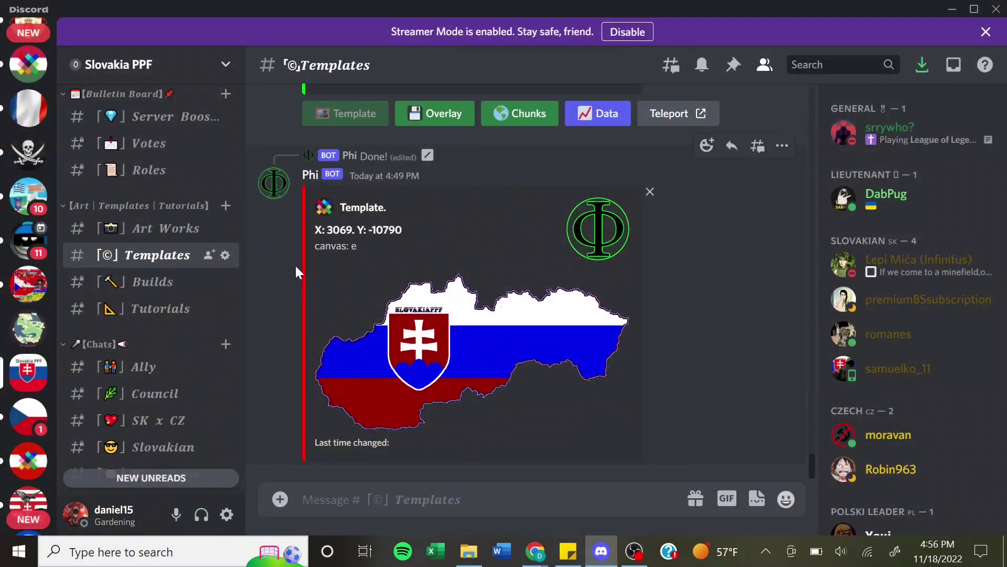
left_click(200, 72)
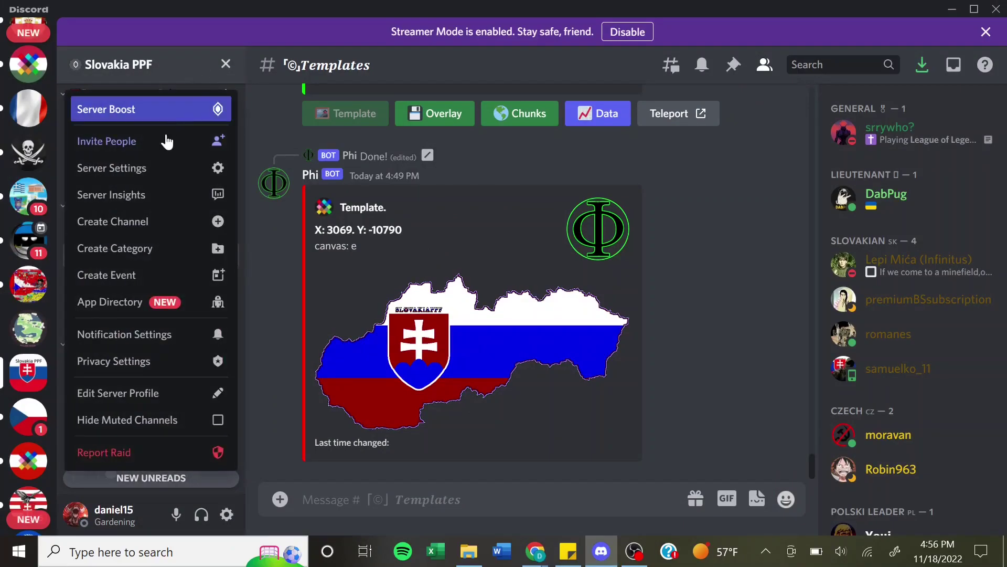
left_click(288, 259)
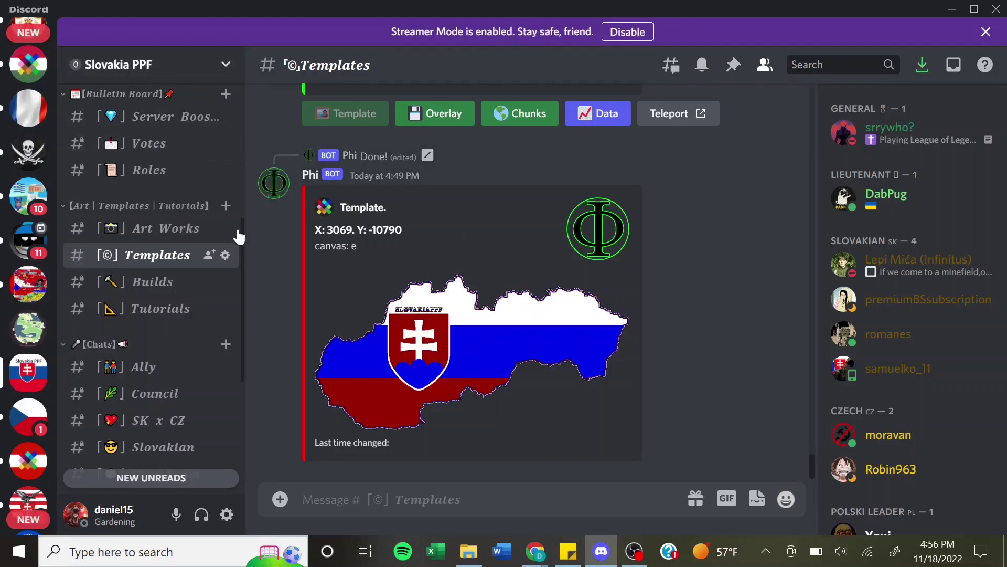
left_click_drag(241, 239, 240, 162)
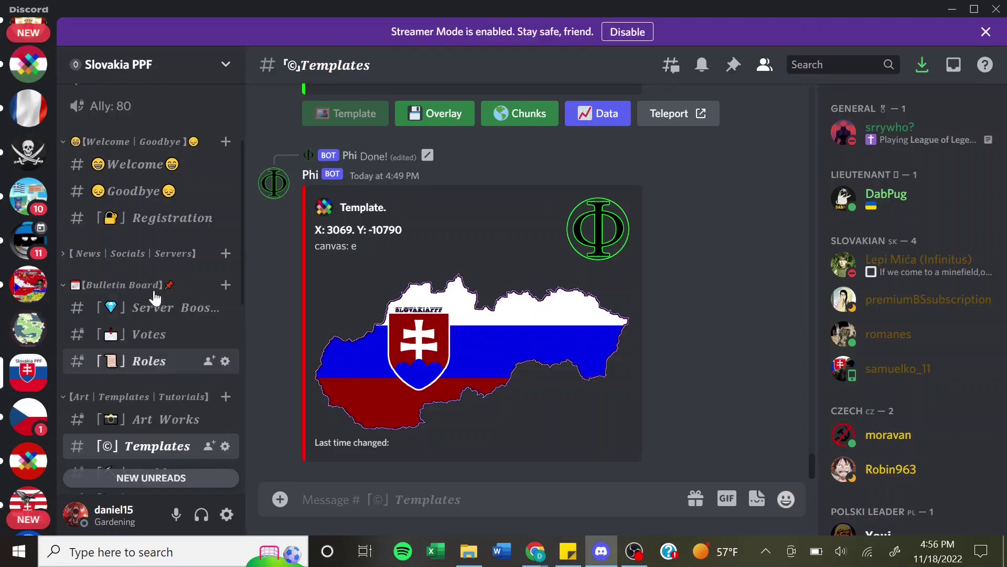
left_click(154, 256)
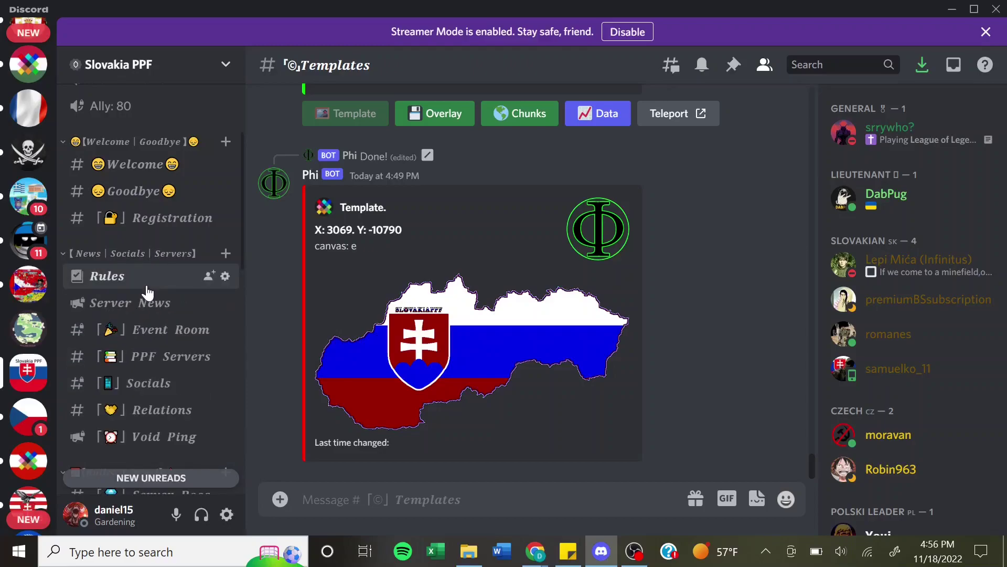
Open PPF Servers, scroll the chat back to the October invites, and scroll the channel list down.
left_click(149, 361)
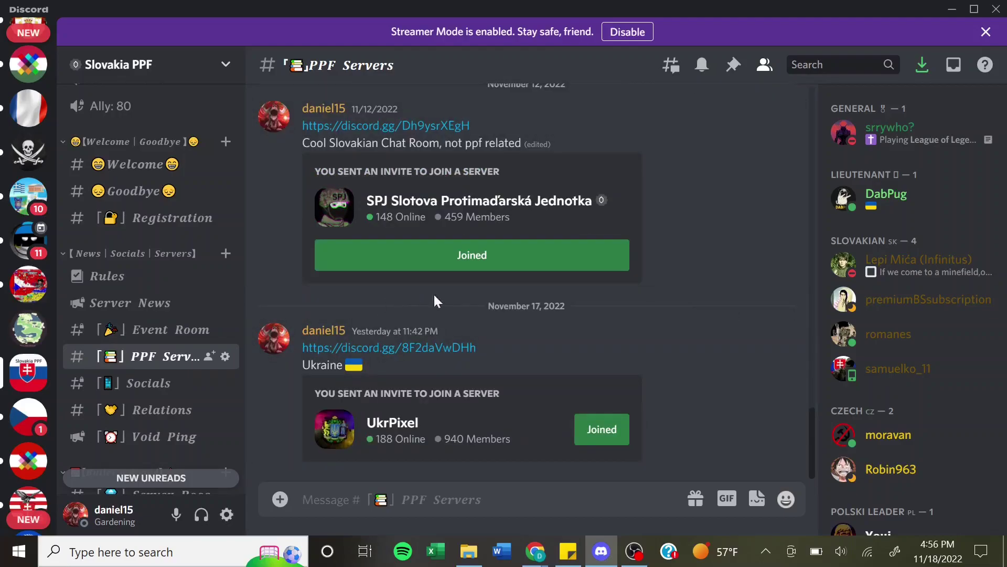
scroll(814, 429, "up", 1)
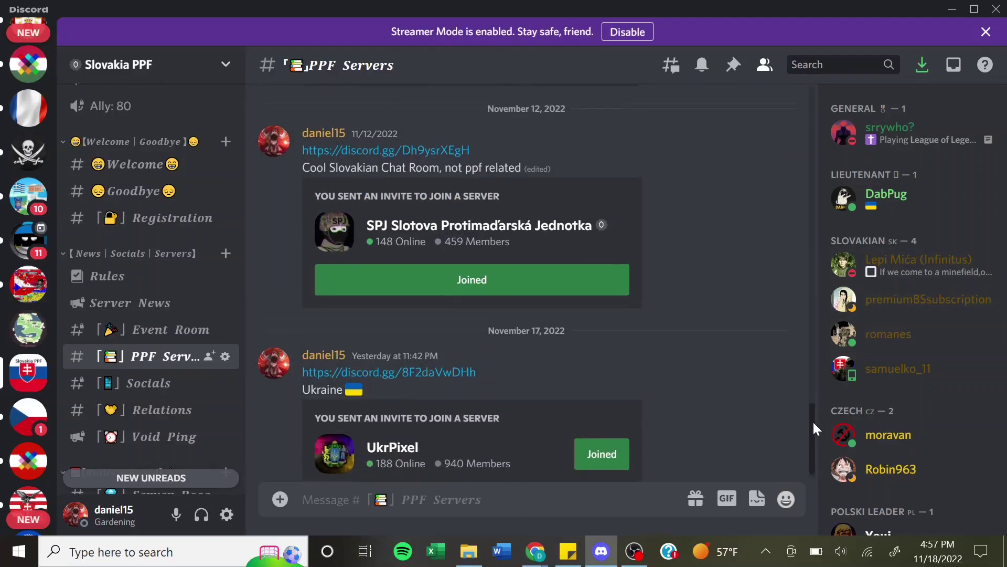
left_click_drag(813, 419, 802, 320)
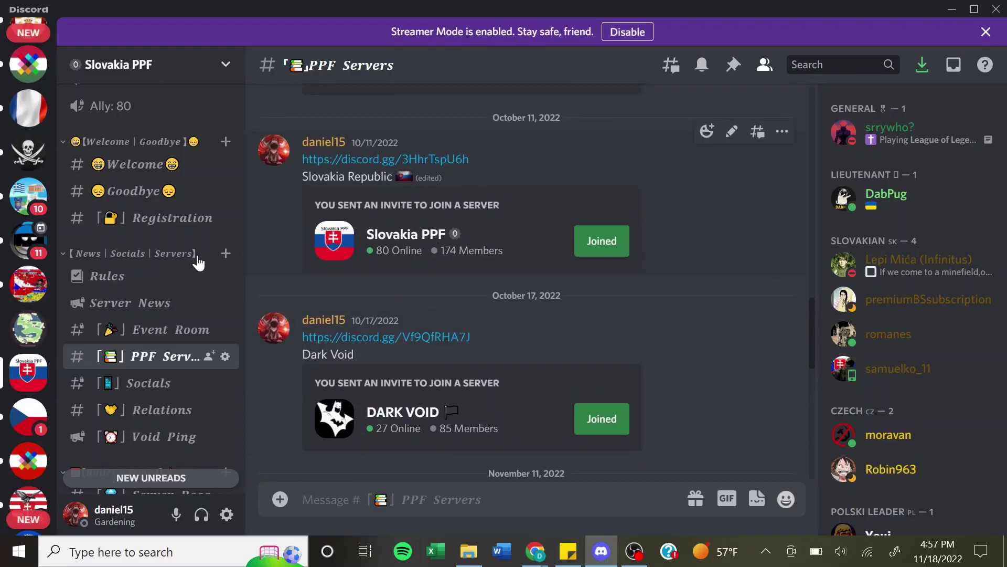
left_click_drag(243, 234, 242, 246)
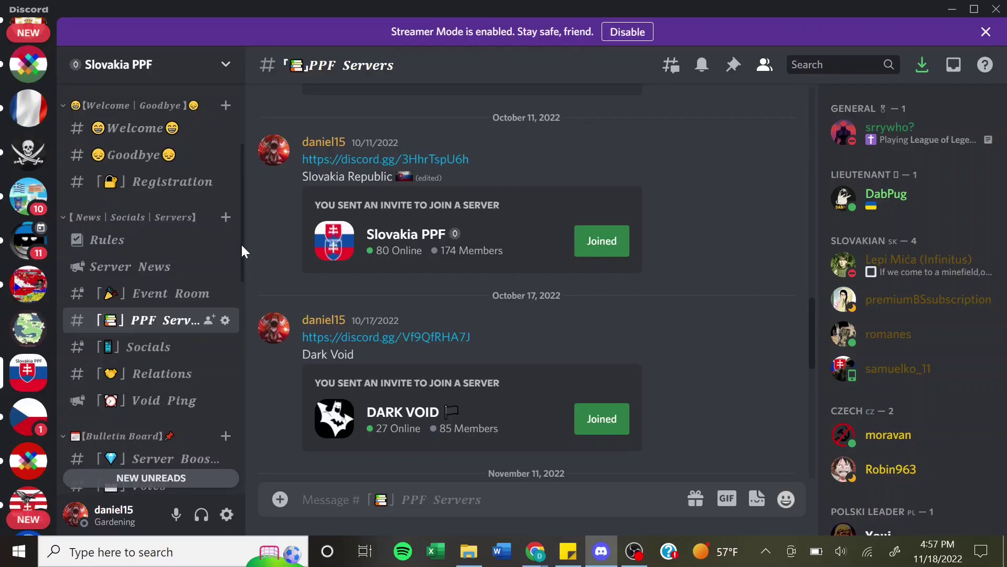
left_click_drag(241, 244, 241, 385)
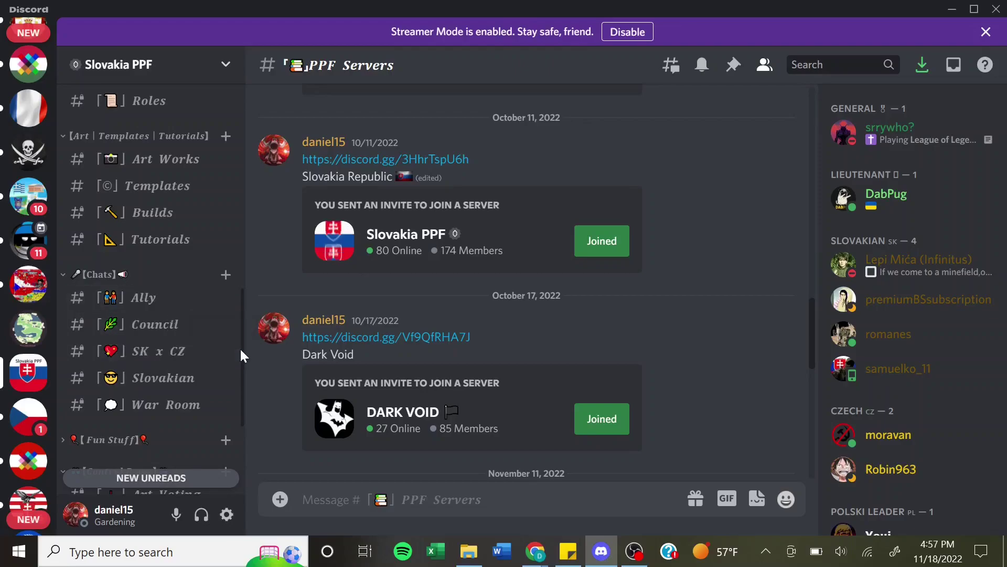
left_click_drag(241, 348, 244, 410)
Expand Fun Stuff, open the Counting channel, and scroll the channel list back up.
left_click(117, 292)
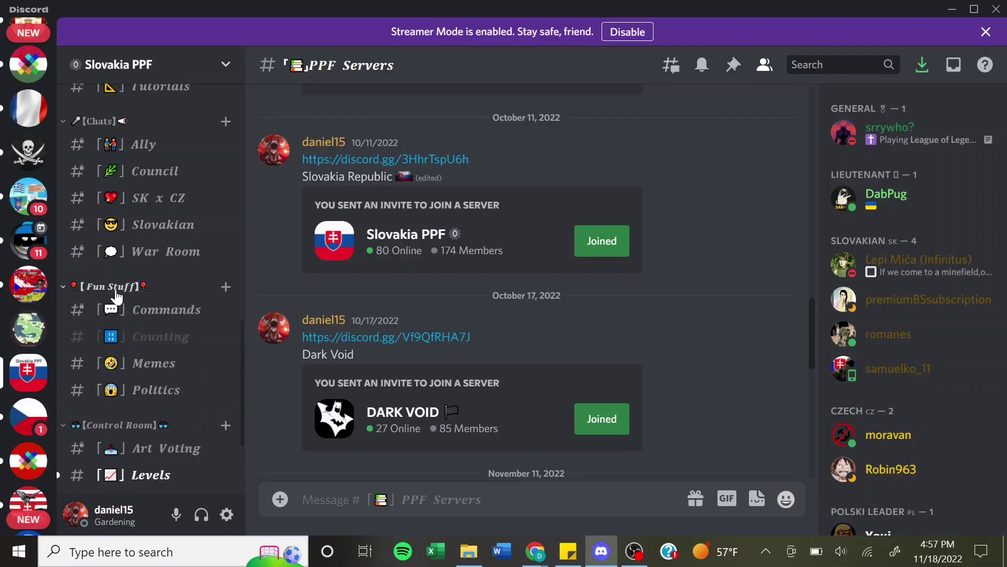
left_click(161, 336)
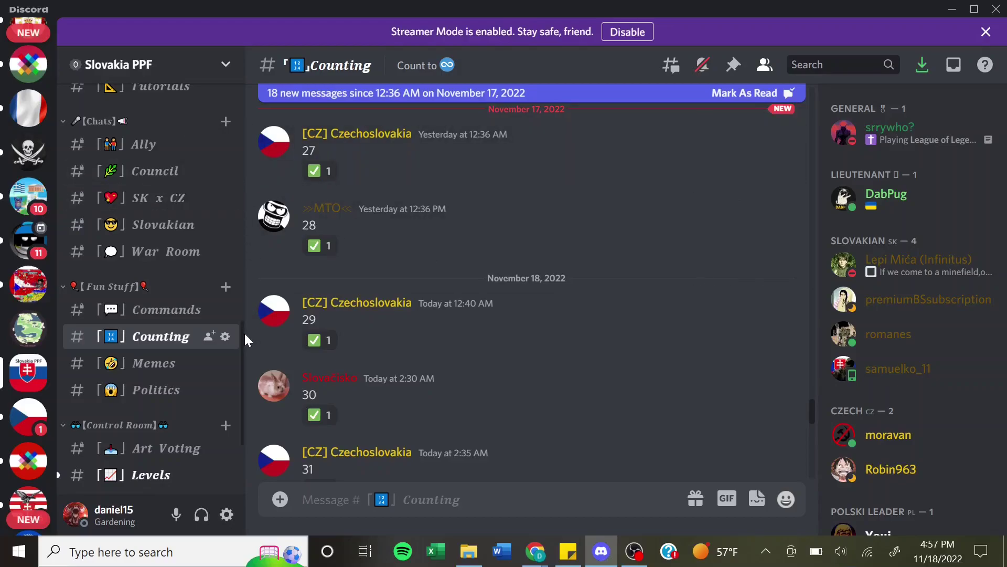
left_click_drag(242, 335, 238, 103)
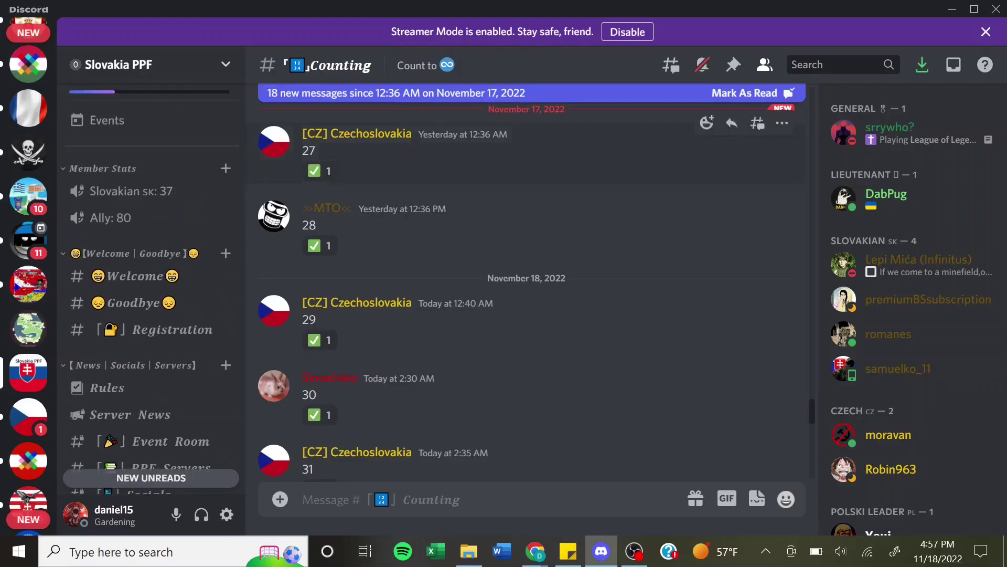